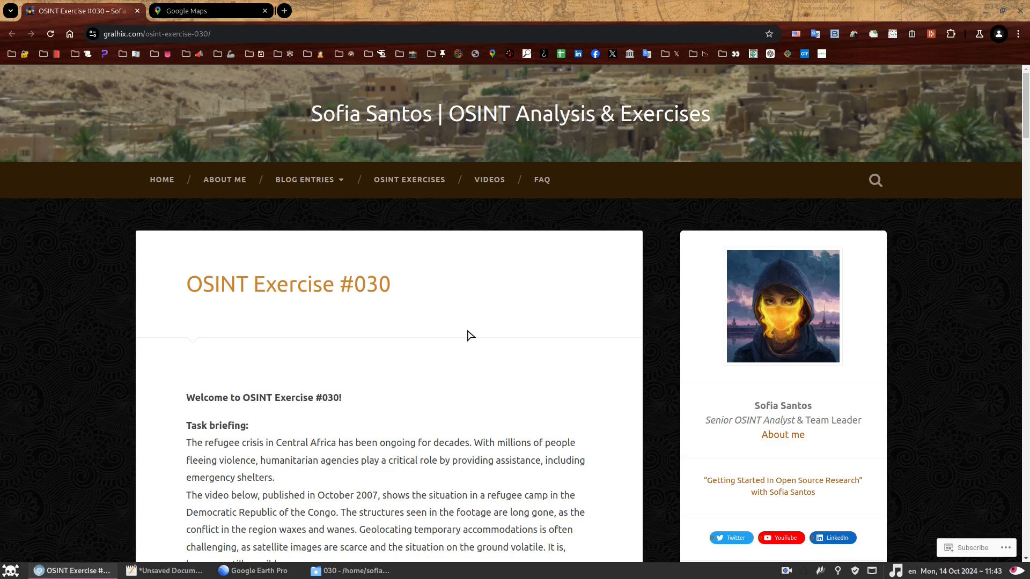
Read the exercise's task briefing and view the reference image of the white tent linked at the 1:16 minute mark.
scroll(430, 336, down, 5)
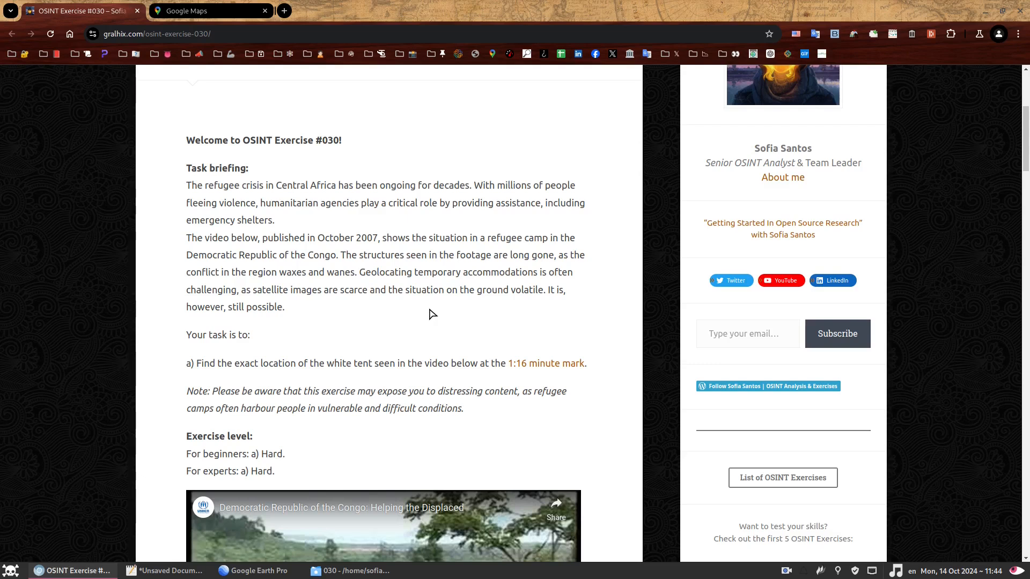
scroll(429, 314, down, 3)
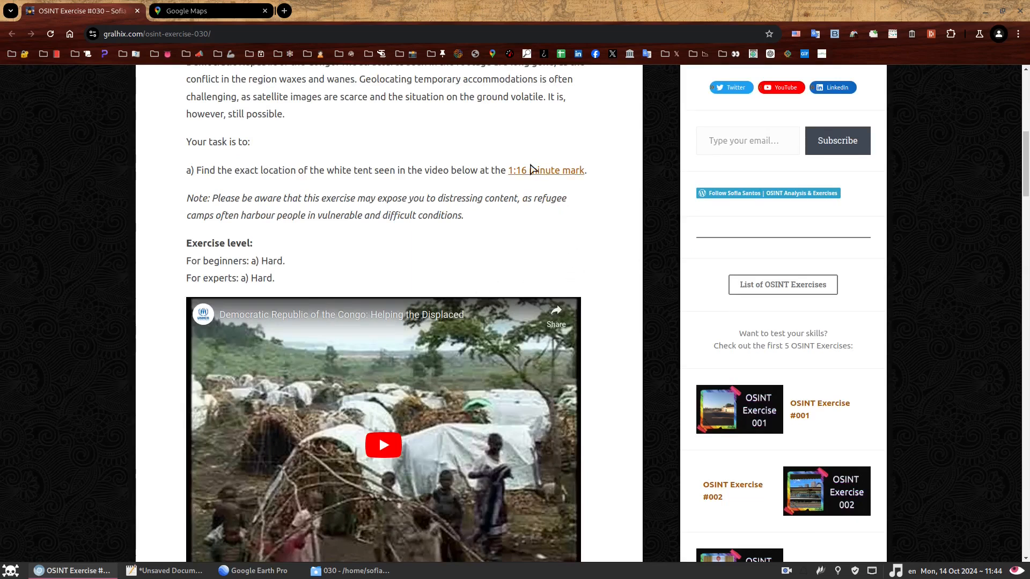
click(552, 171)
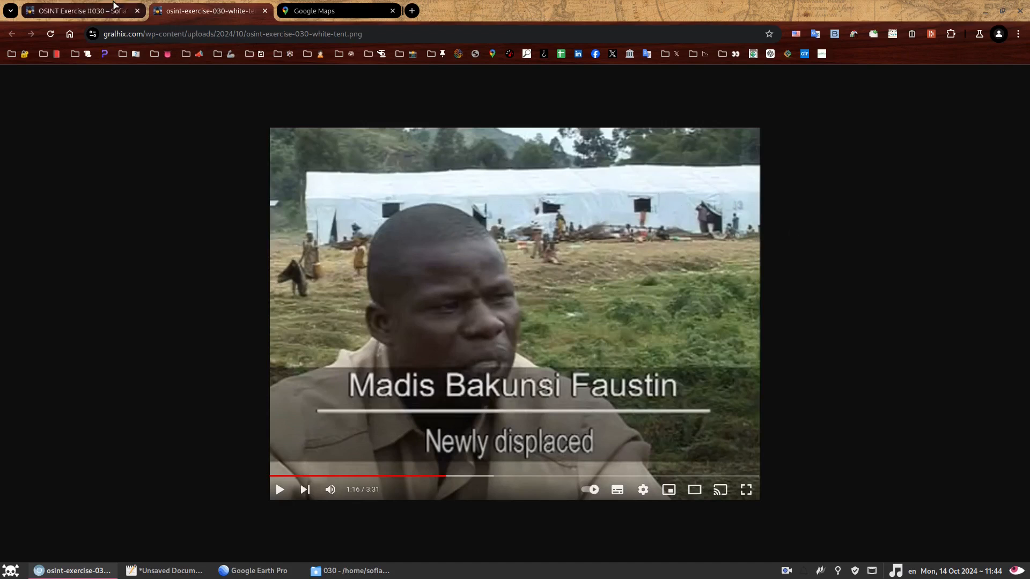
key(ctrl+Page_Up)
click(473, 247)
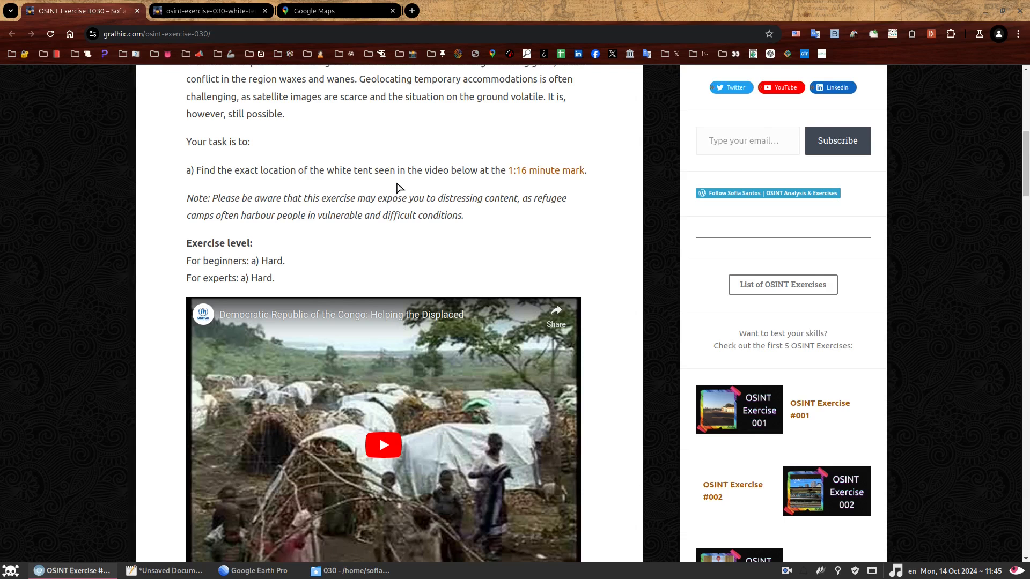
Open the exercise's embedded video on YouTube and expand its full description at a readable size.
scroll(379, 166, down, 1)
scroll(378, 165, down, 3)
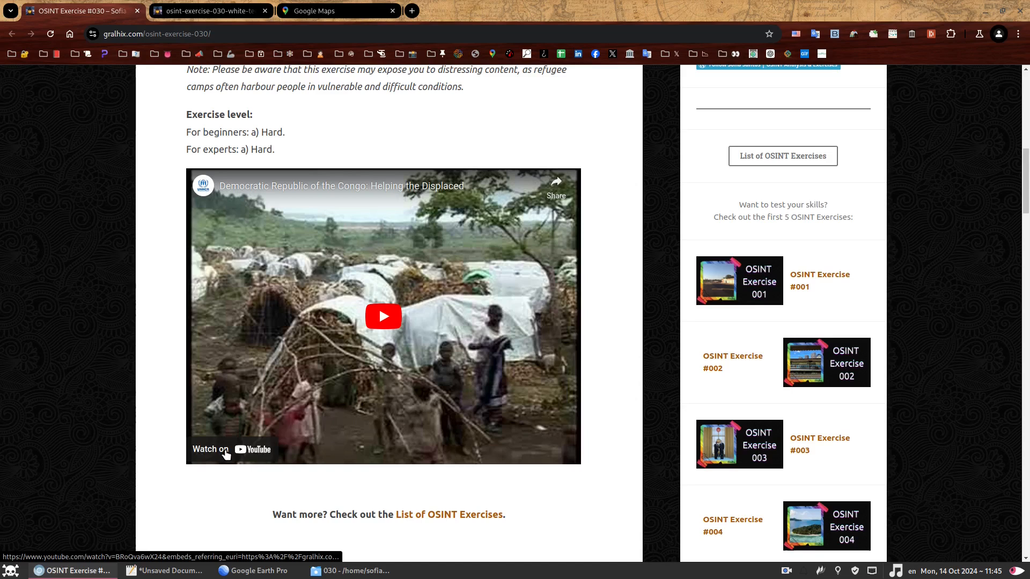
click(239, 450)
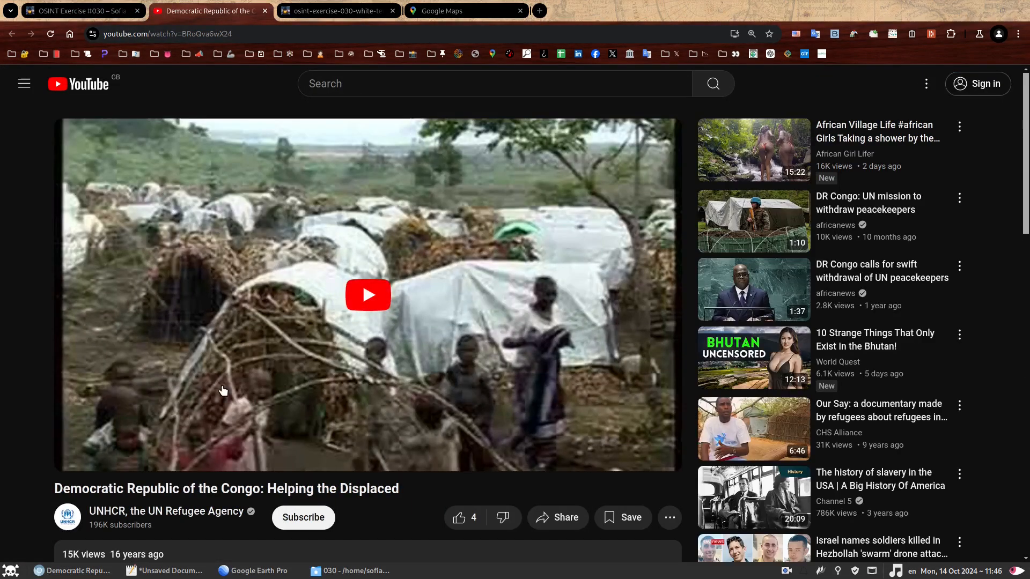
scroll(223, 391, down, 5)
mouse_move(131, 298)
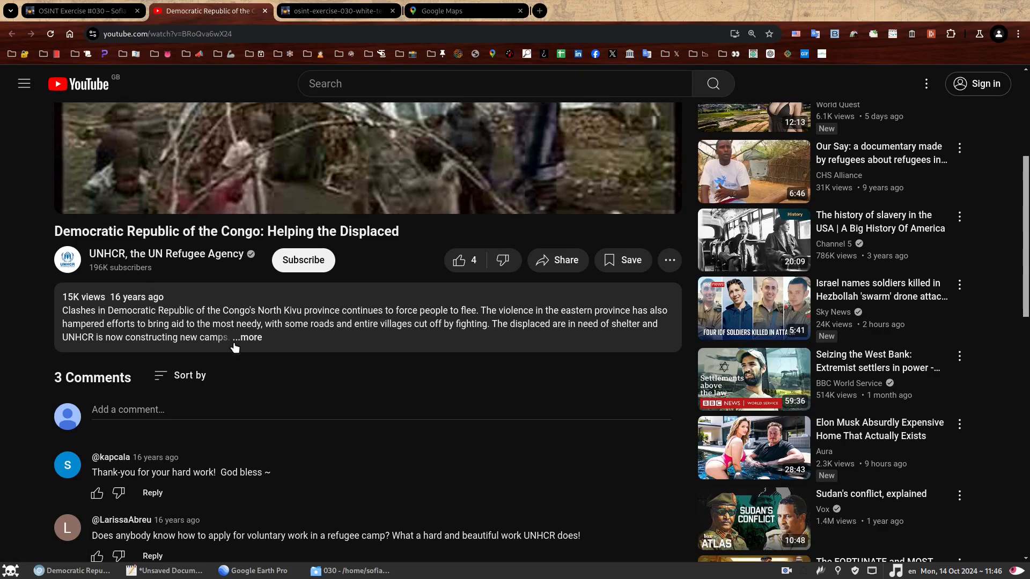
click(248, 337)
key(ctrl+plus)
key(ctrl+plus)
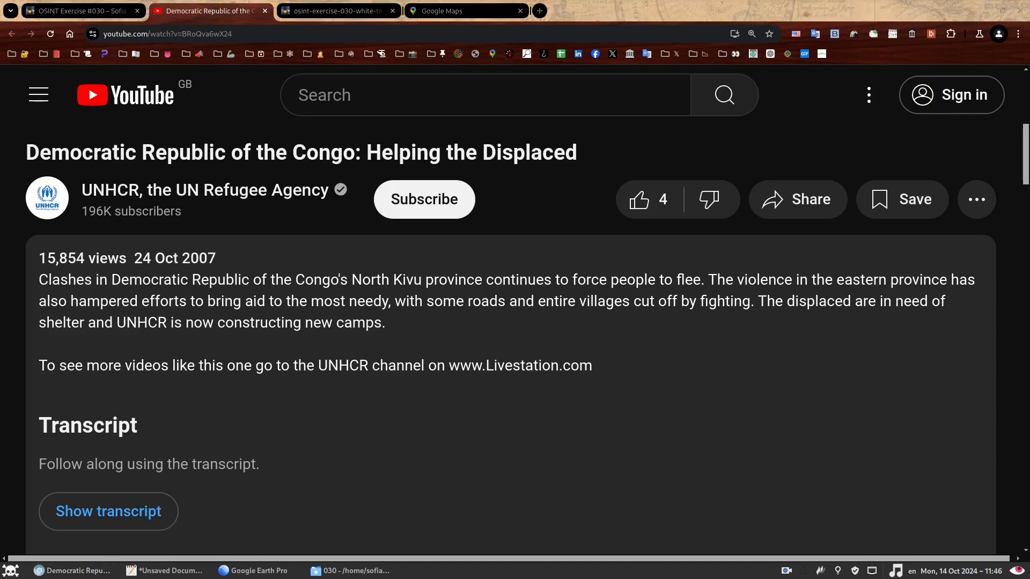
Search for "north kivu" in Google Maps.
click(467, 13)
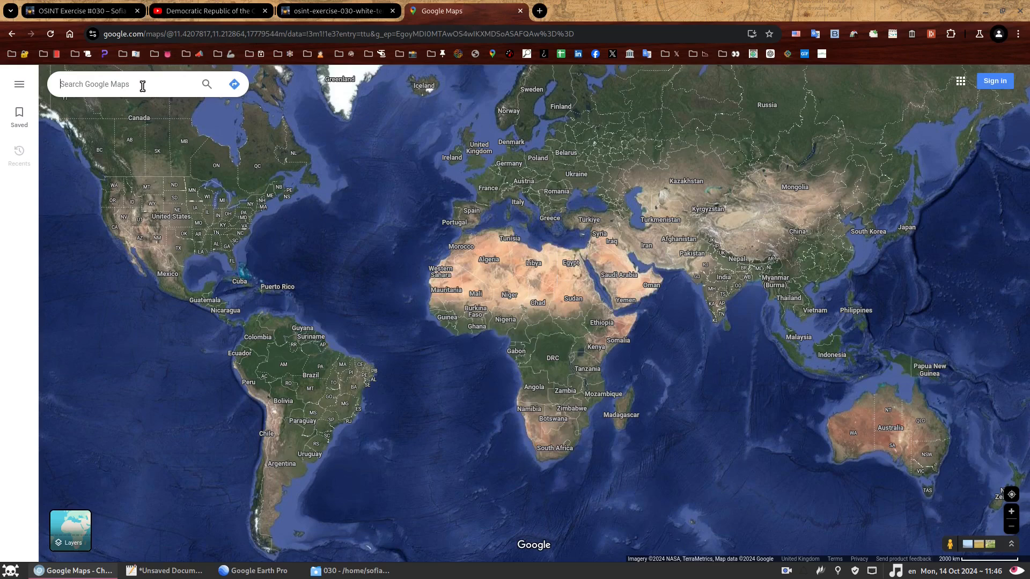
text(north kivu)
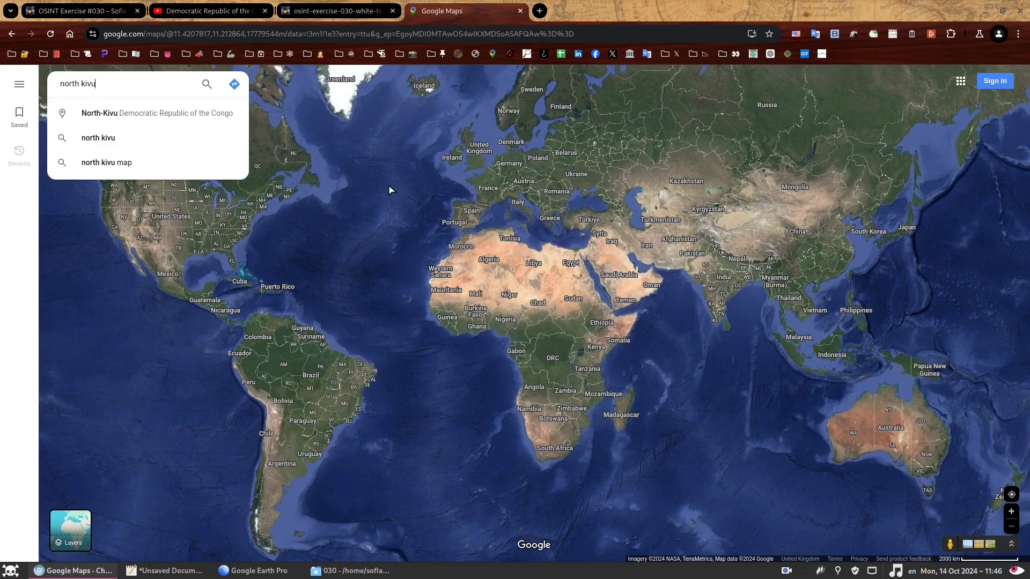
key(Return)
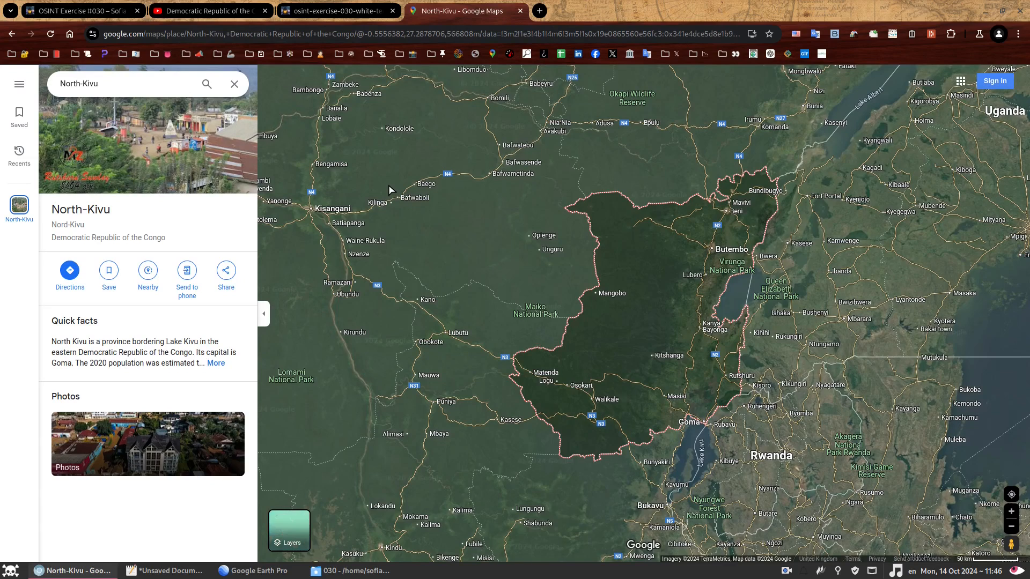
Return to the YouTube video, pause it at the start, turn on subtitles and check its playback settings.
key(ctrl+Tab)
key(ctrl+Tab)
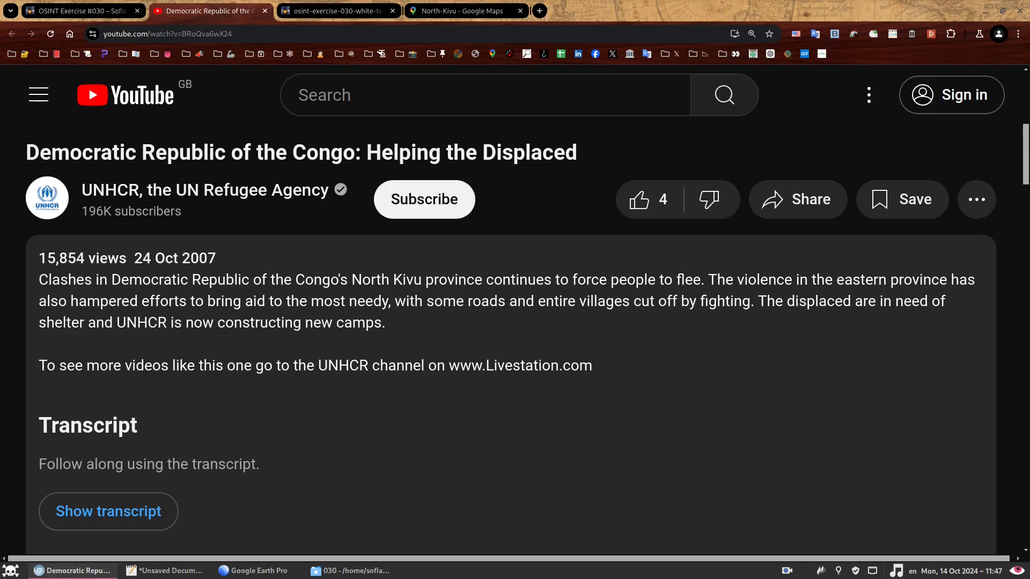
scroll(657, 434, up, 3)
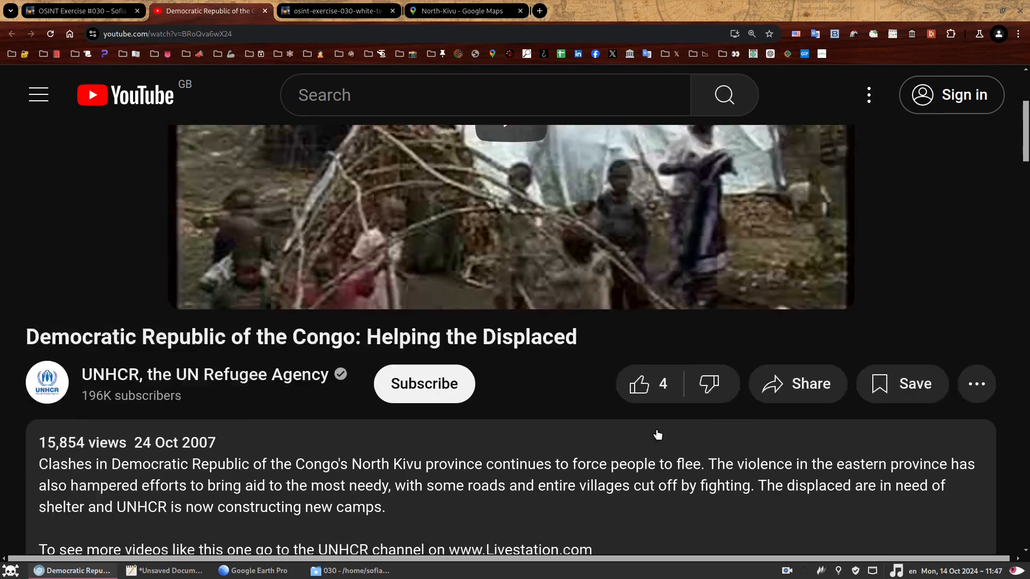
scroll(657, 434, up, 1)
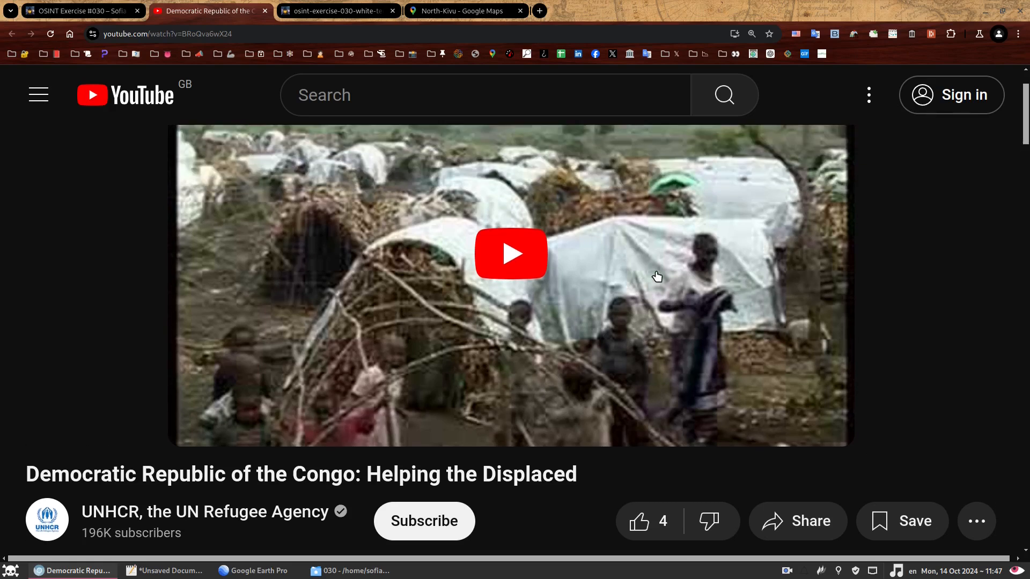
click(523, 257)
click(290, 423)
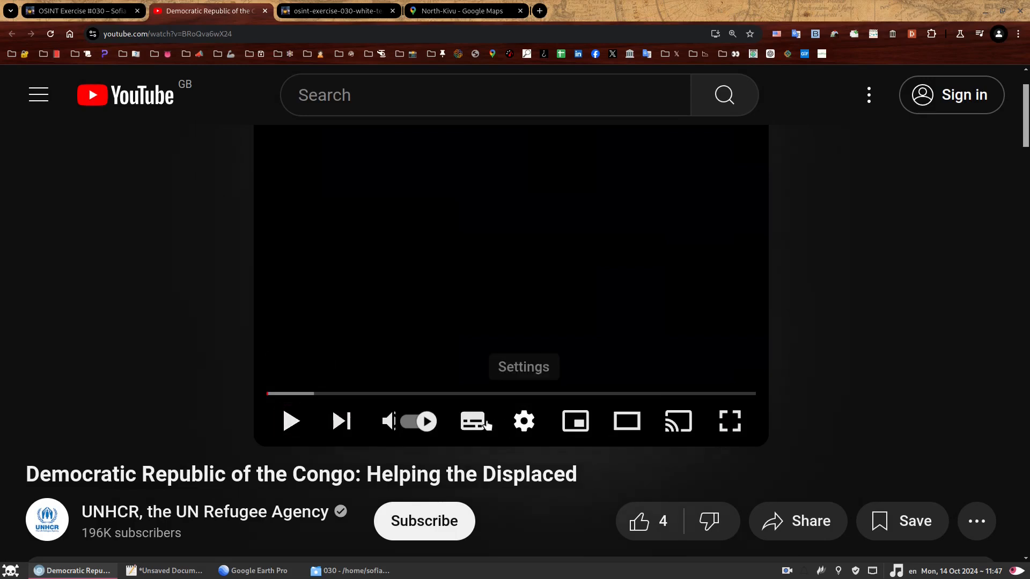
click(477, 425)
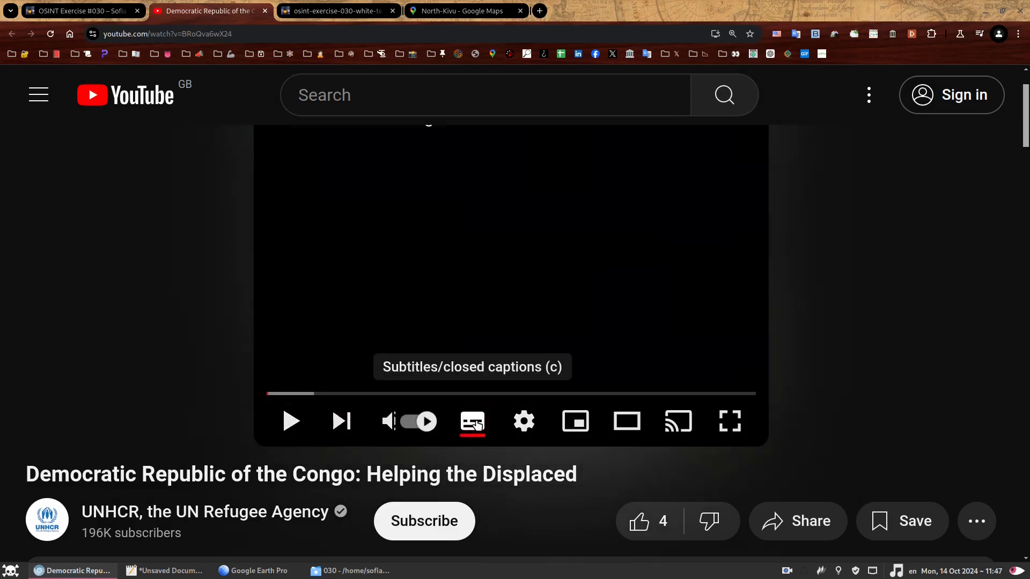
click(524, 421)
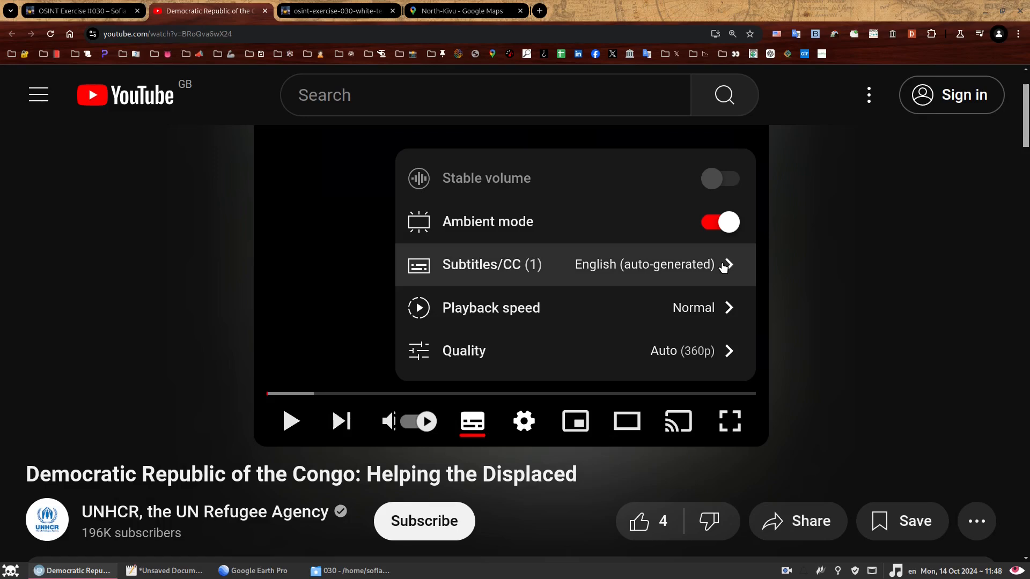
Show the video's transcript and adjust the page zoom so it sits readably beside the player.
scroll(582, 264, down, 7)
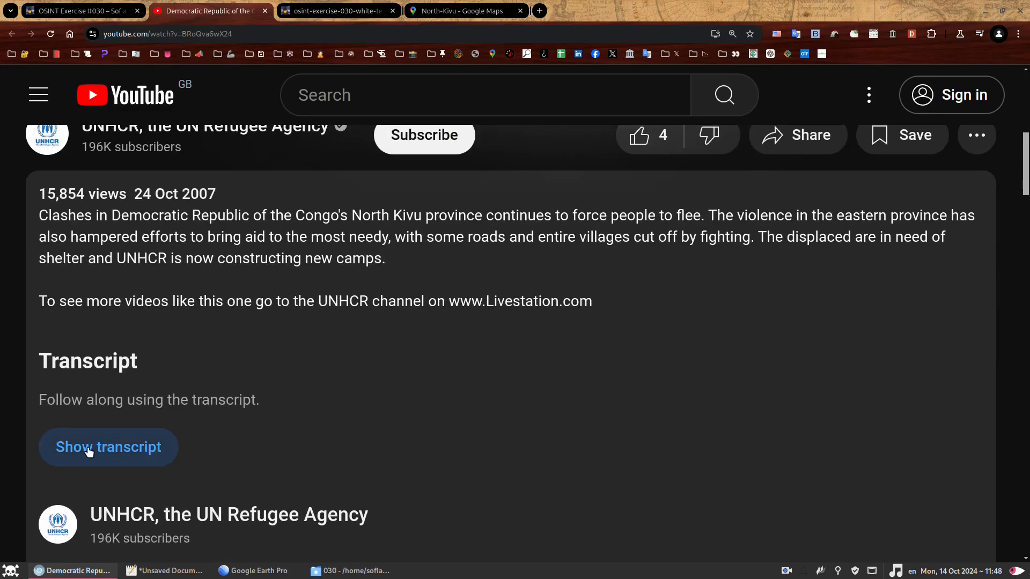
click(117, 447)
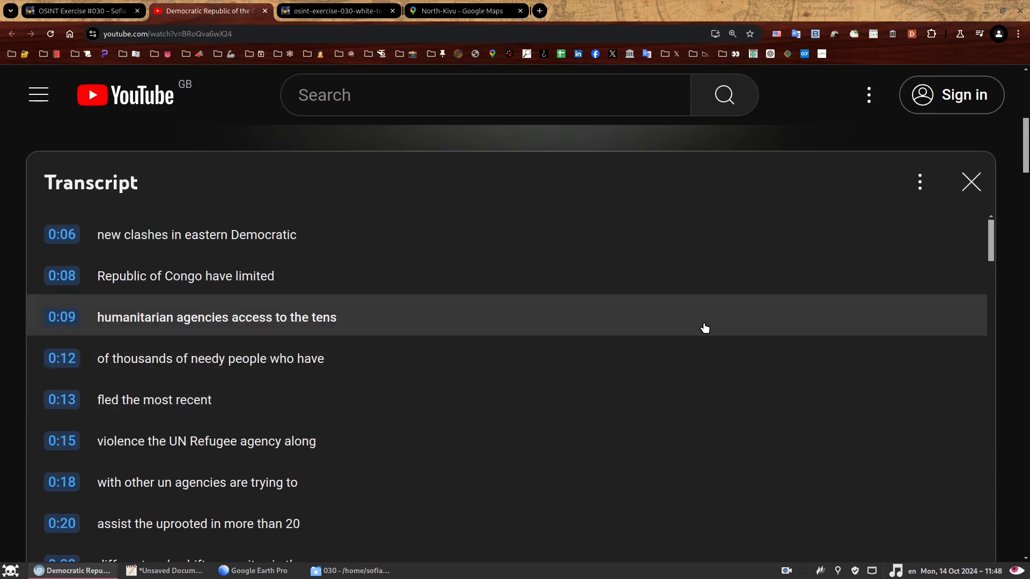
ctrl+scroll(704, 327, up, 1)
ctrl+scroll(704, 328, down, 3)
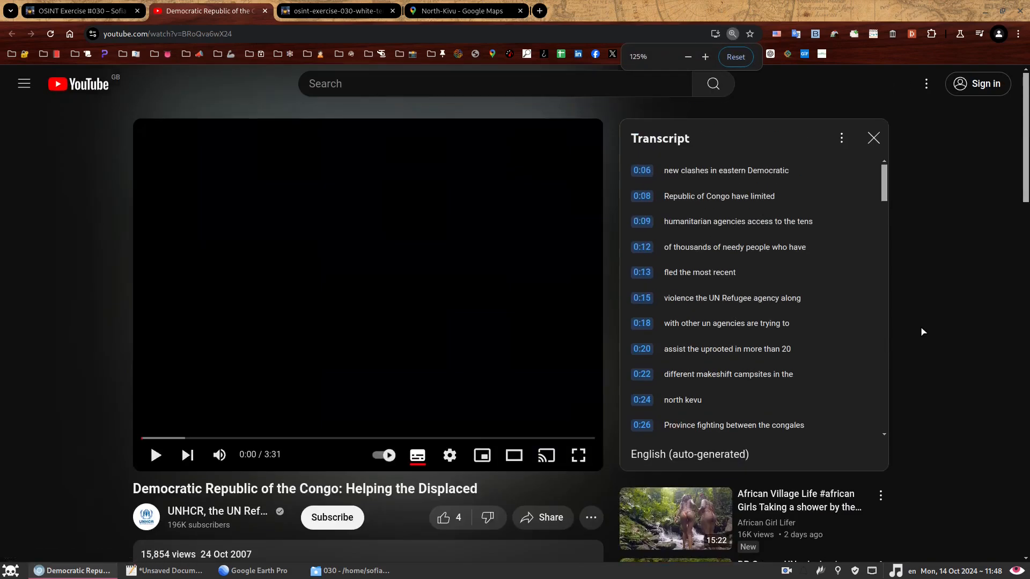
ctrl+scroll(955, 299, up, 3)
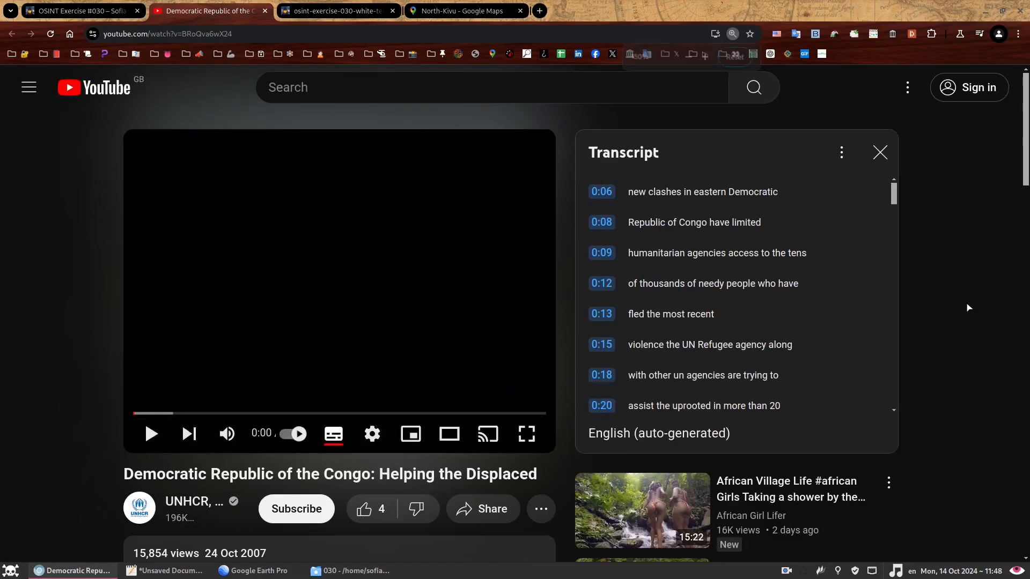
ctrl+scroll(968, 308, down, 1)
ctrl+scroll(969, 307, up, 1)
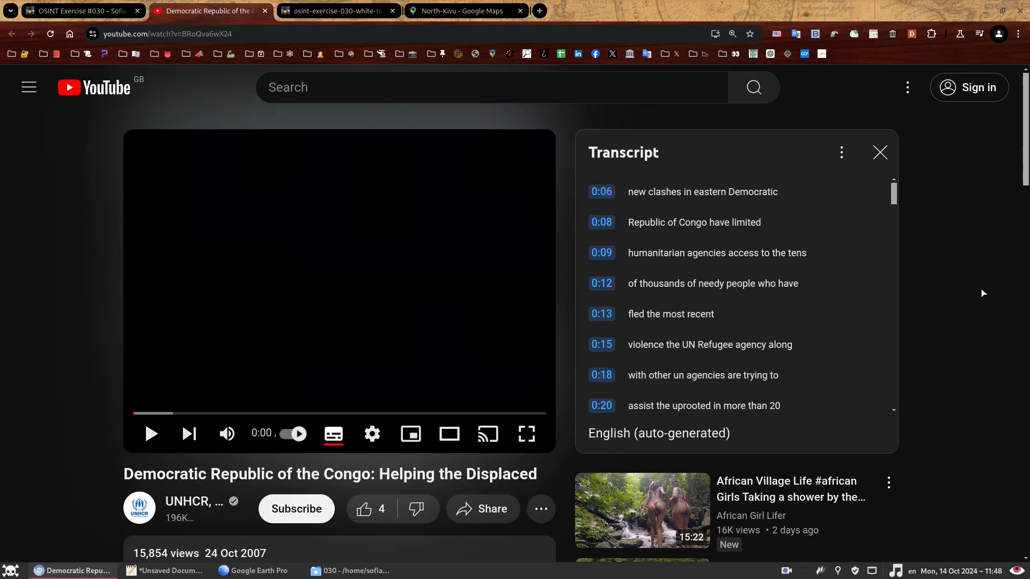
Hide the transcript's timestamps and copy its entire text.
click(842, 153)
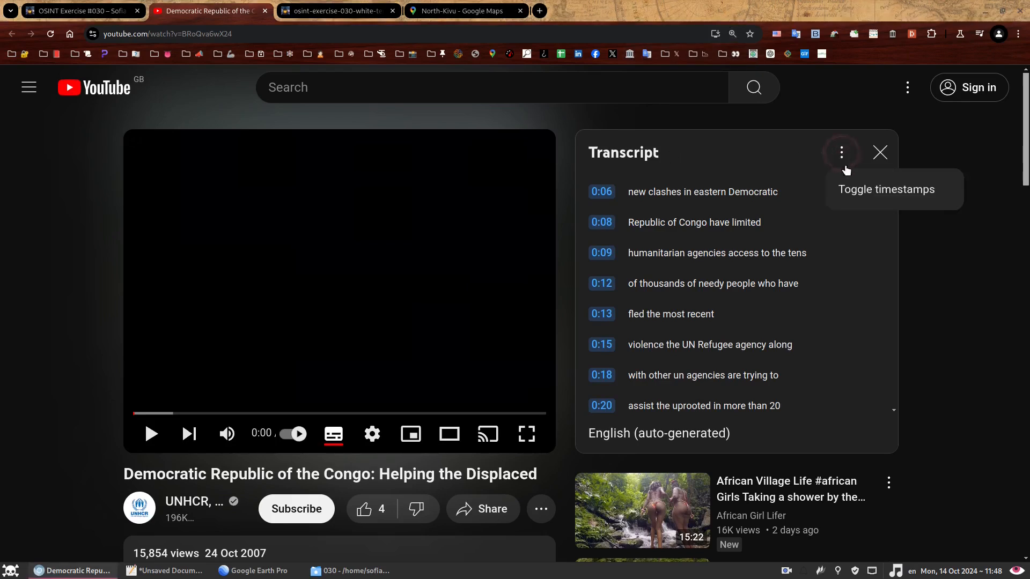
click(857, 192)
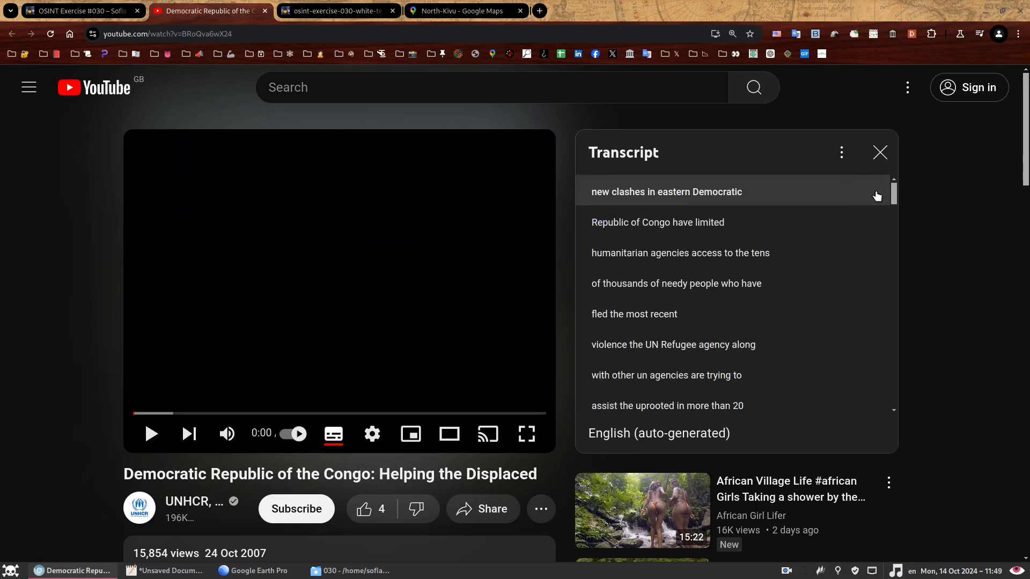
drag(585, 191, 803, 446)
key(ctrl+c)
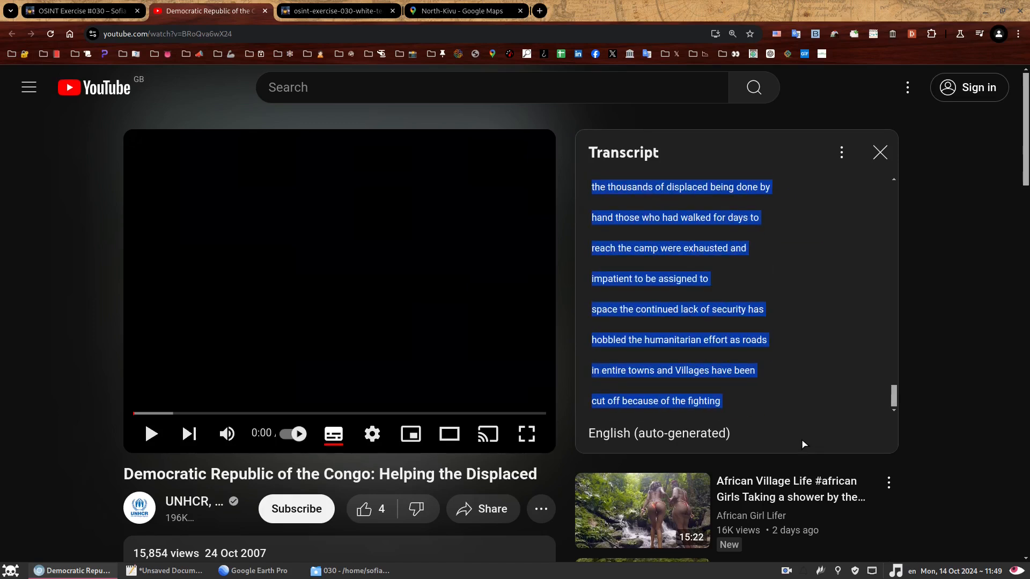
Switch to the text editor and paste the copied transcript into the unsaved document.
key(alt+Tab)
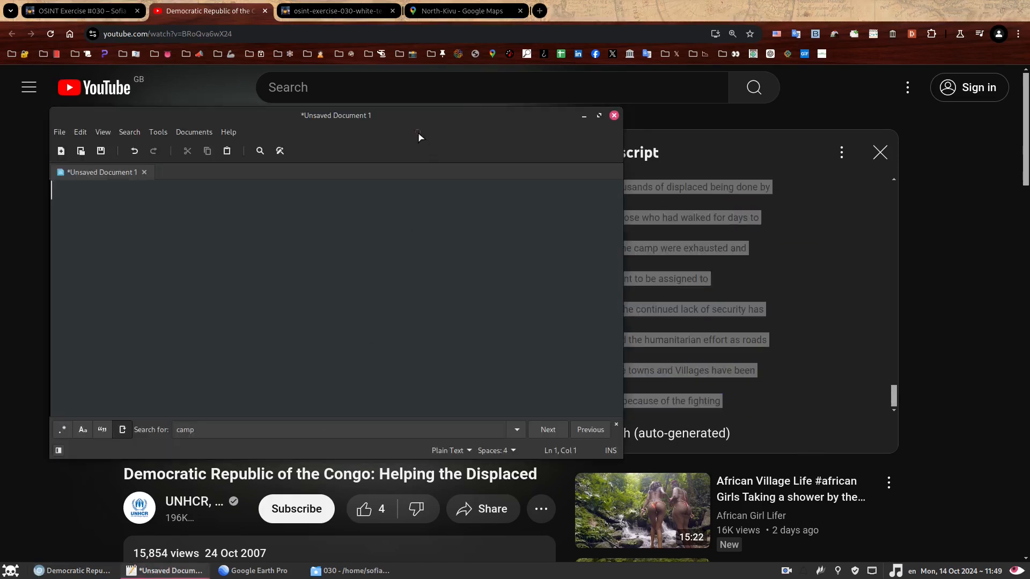
drag(418, 131, 670, 260)
key(ctrl+v)
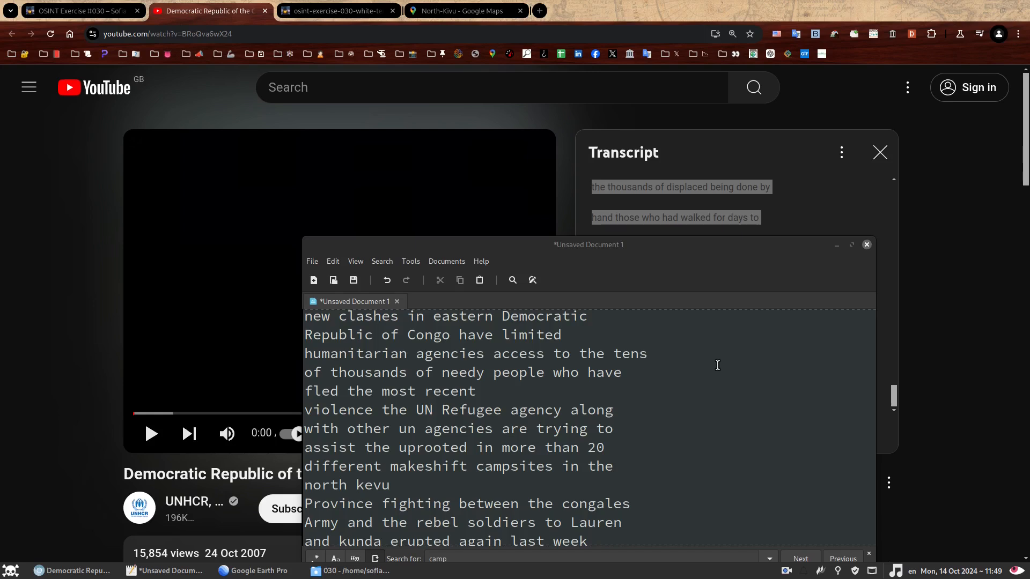
Search the pasted transcript in the text editor for mentions of "camp".
click(489, 15)
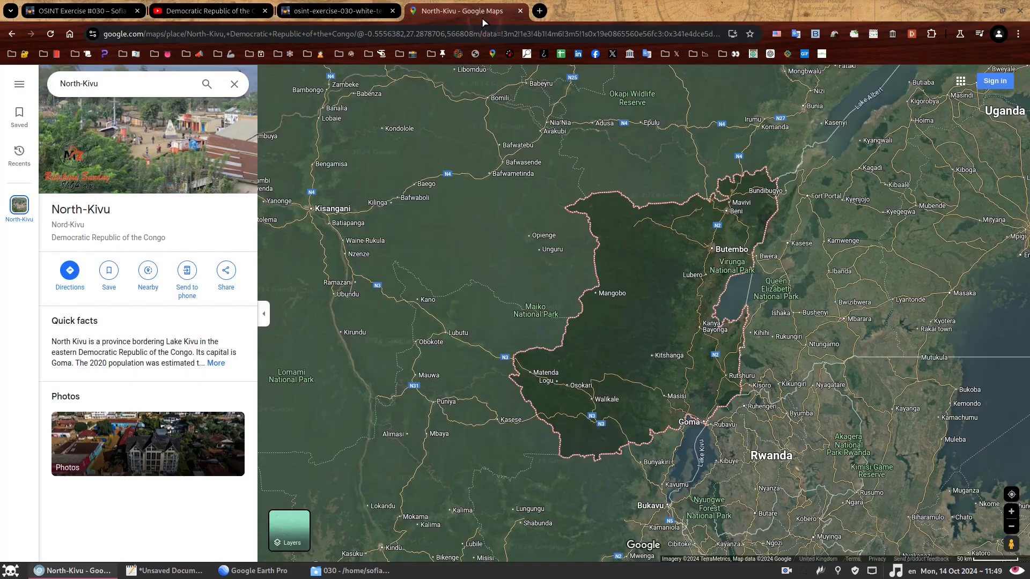
click(209, 10)
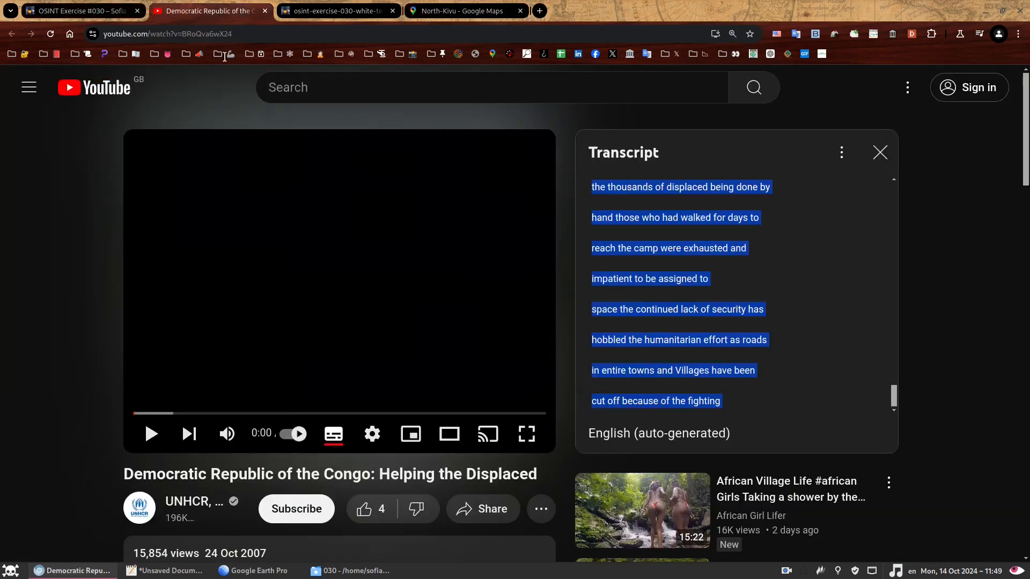
click(198, 570)
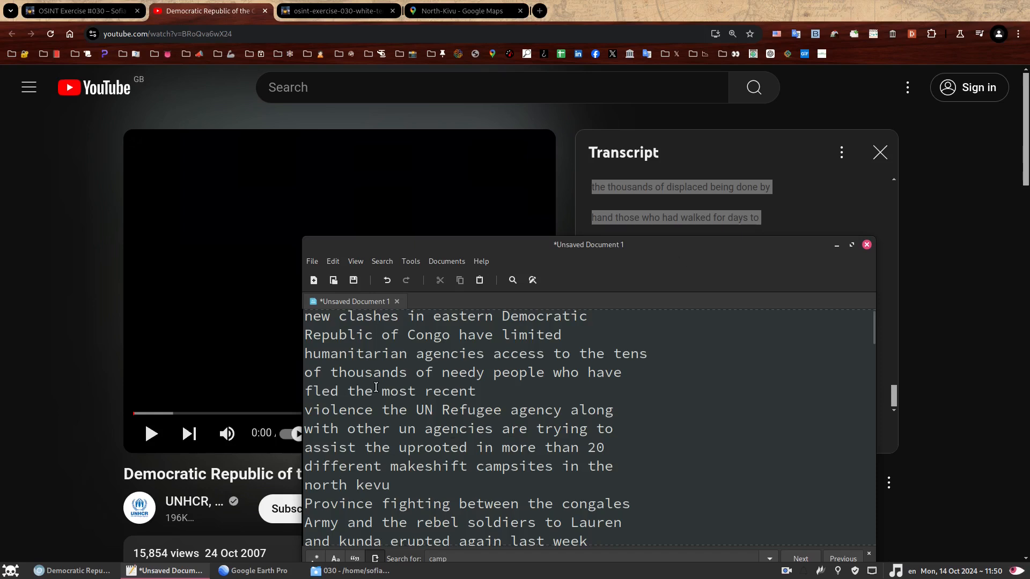
key(ctrl+f)
key(Return)
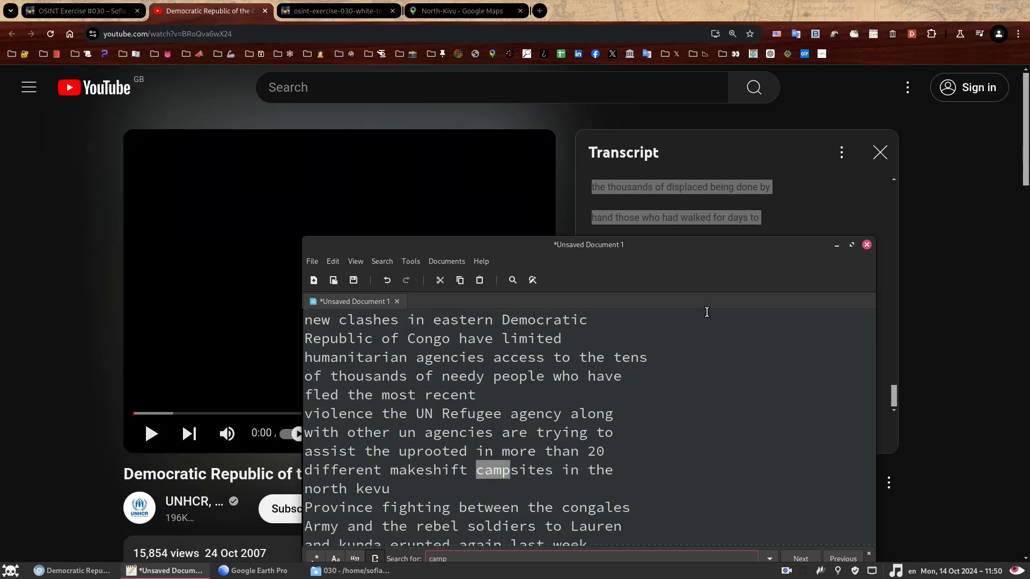
key(Return)
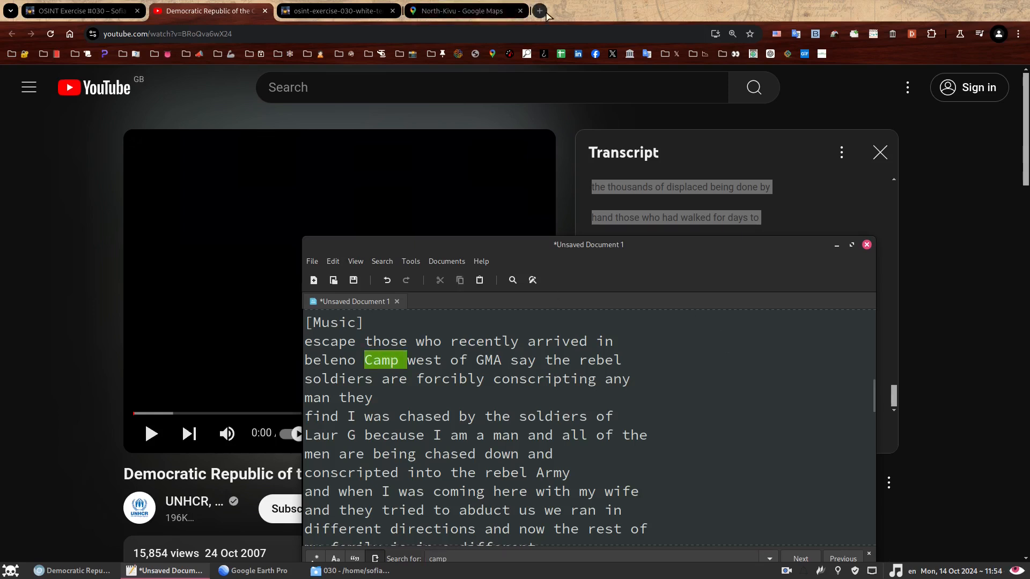
Search Google for "beleno camp west of GMA north kivu" in a new browser tab and enlarge the results.
click(541, 11)
text(beleno camp west of GMA north kivu)
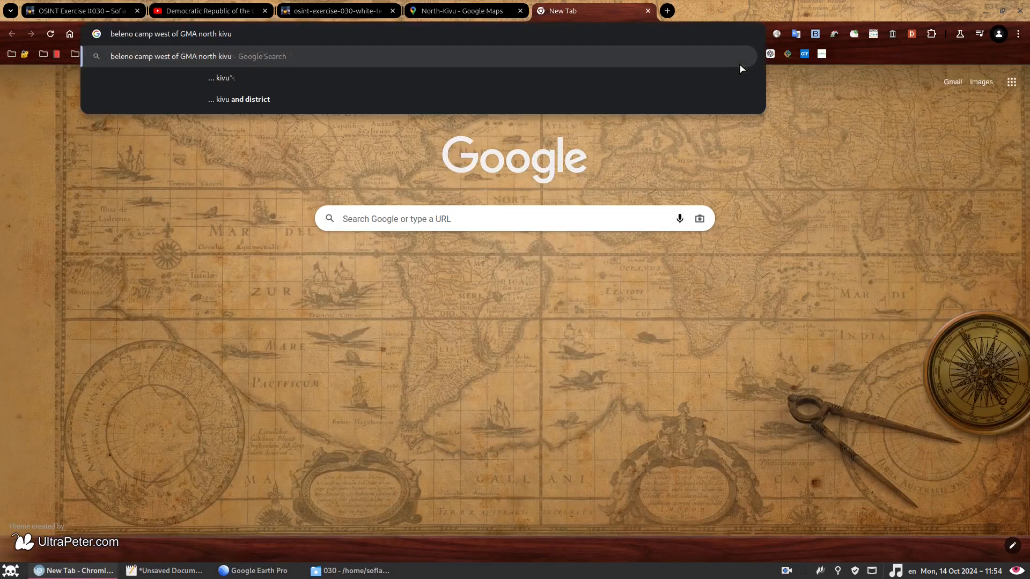
key(Return)
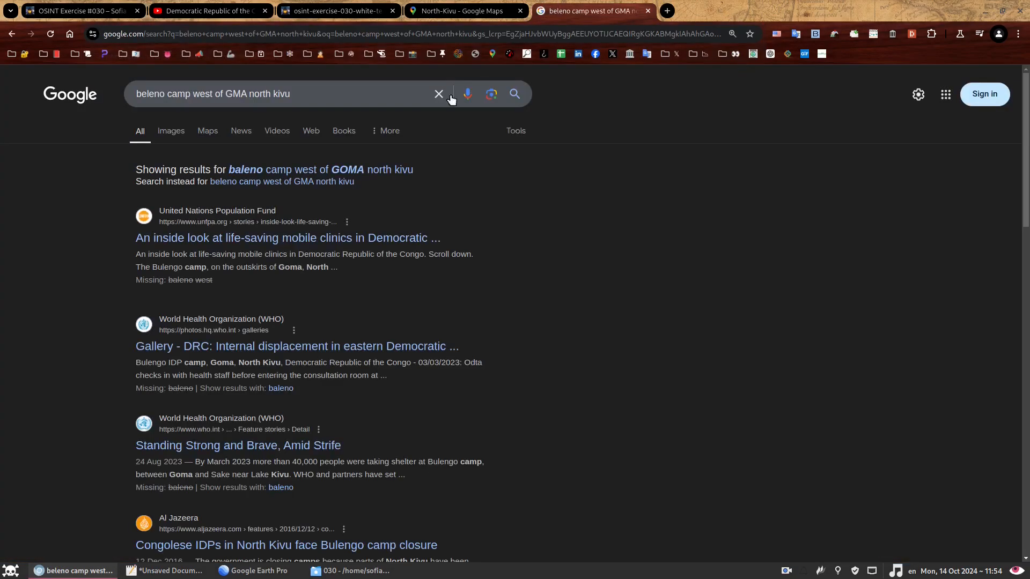
ctrl+scroll(563, 224, up, 3)
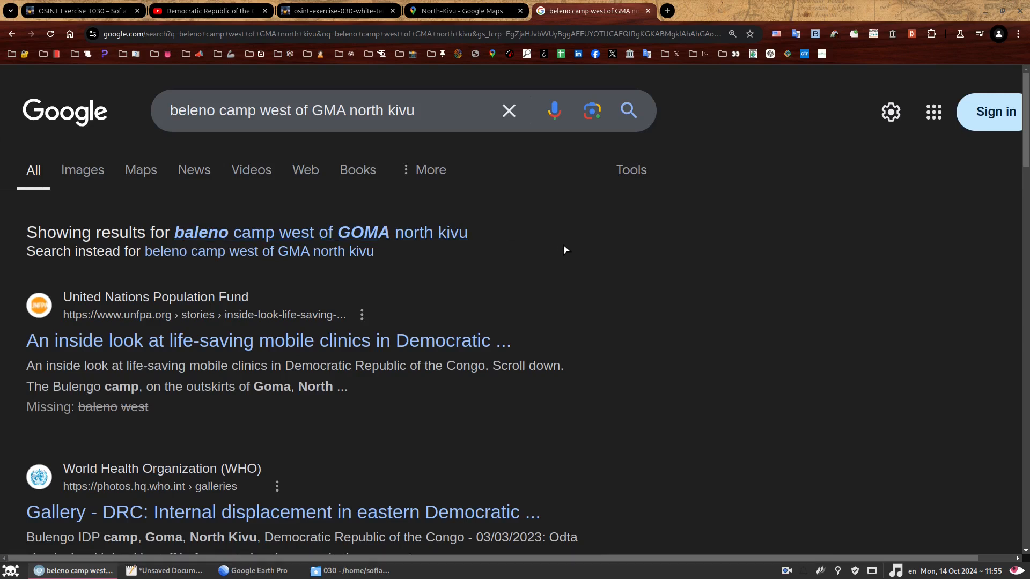
Look through the search results for the correct name and location of the camp near Goma.
scroll(177, 363, down, 3)
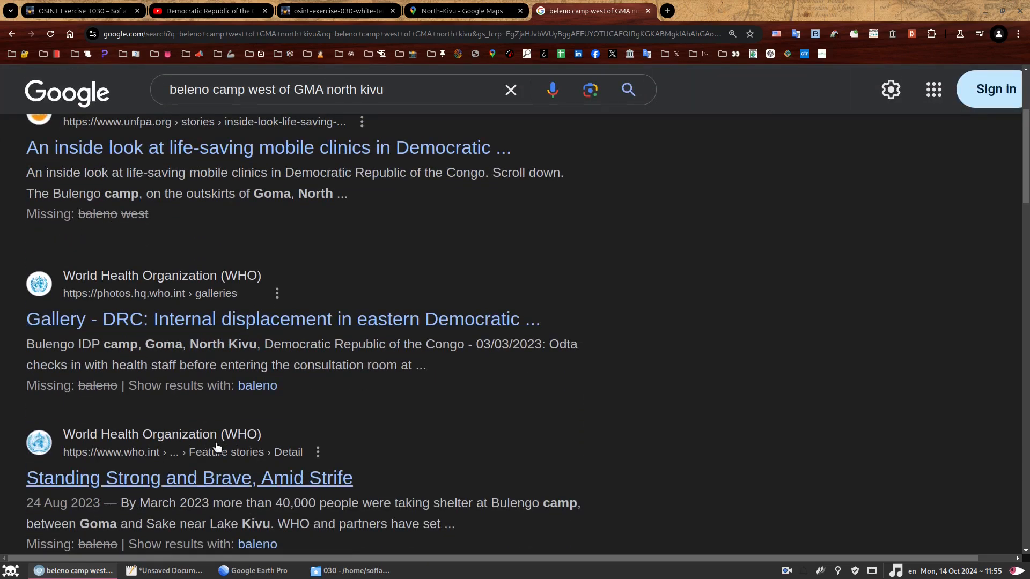
scroll(91, 421, down, 2)
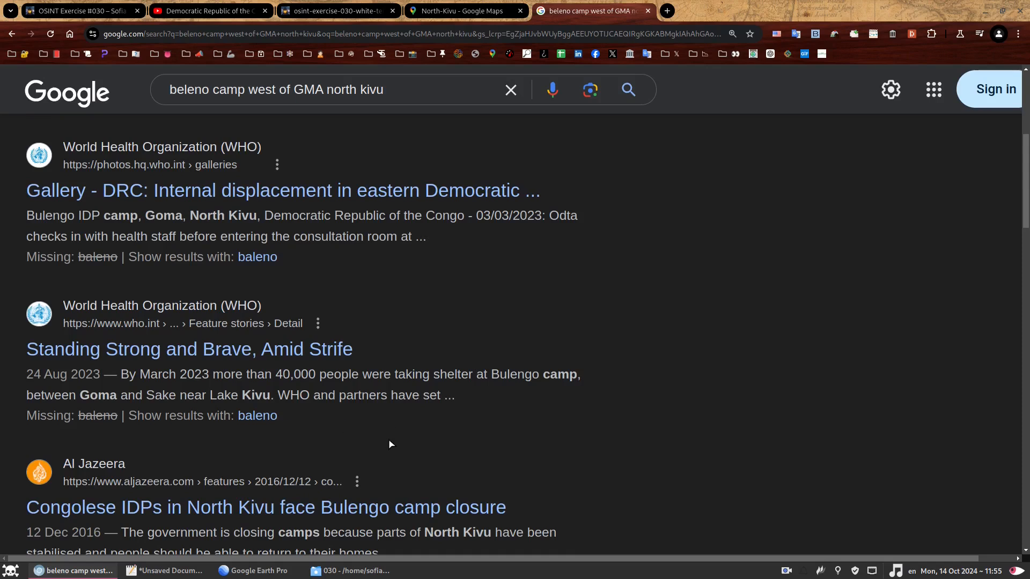
scroll(389, 444, up, 5)
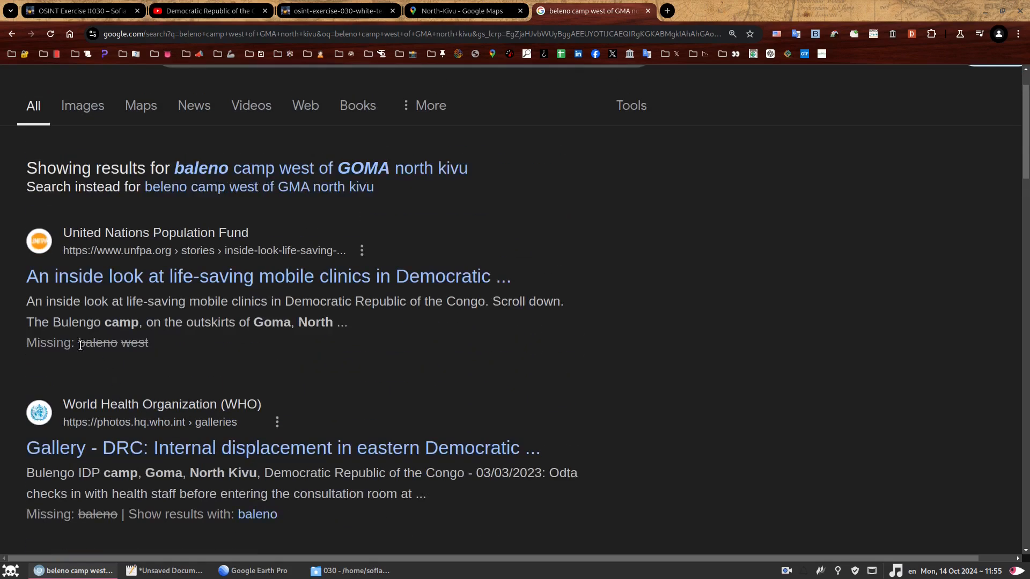
scroll(134, 326, down, 3)
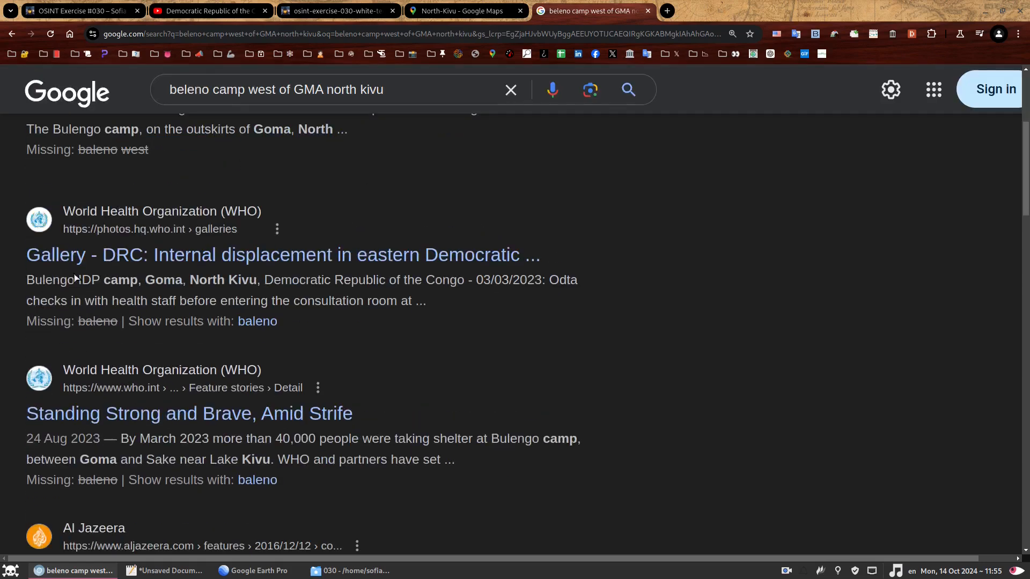
scroll(127, 280, down, 2)
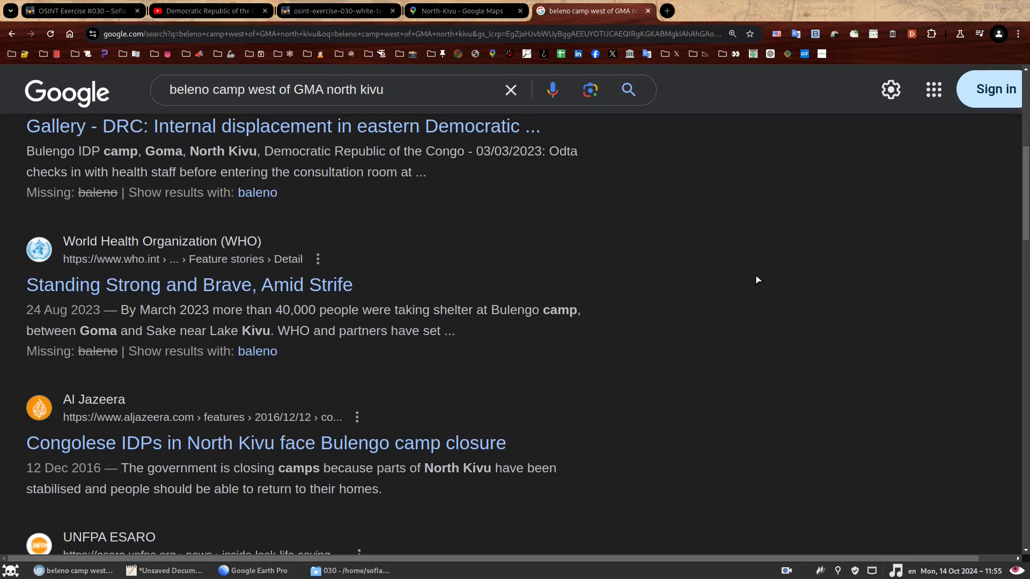
Switch to Google Maps, search for "North-Kivu Goma", and close the place details.
click(461, 11)
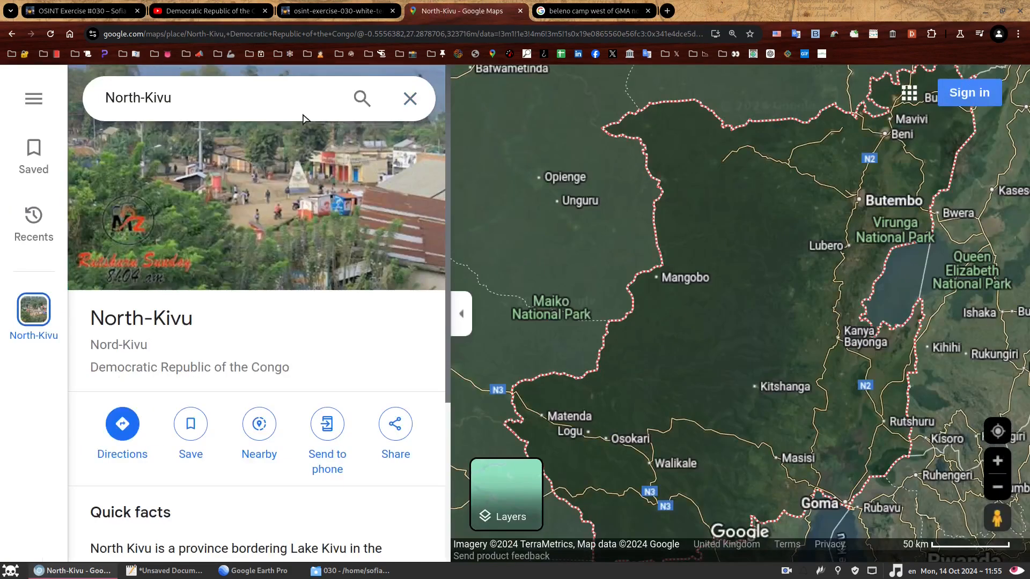
click(269, 101)
text(Goma)
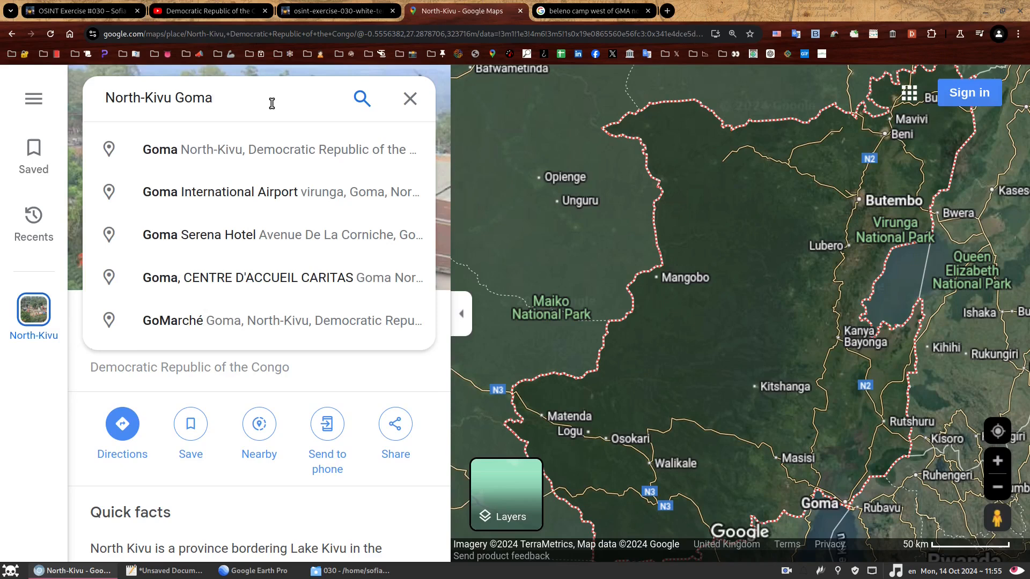
key(Return)
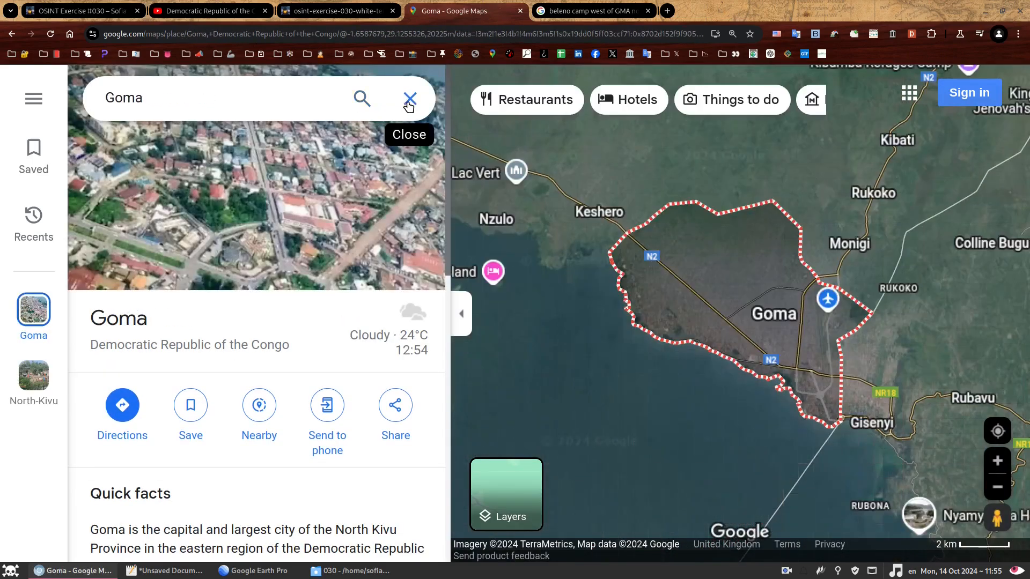
click(408, 105)
Examine the satellite map west of Goma, around Nzulo, for a camp with a matching name.
scroll(574, 356, down, 3)
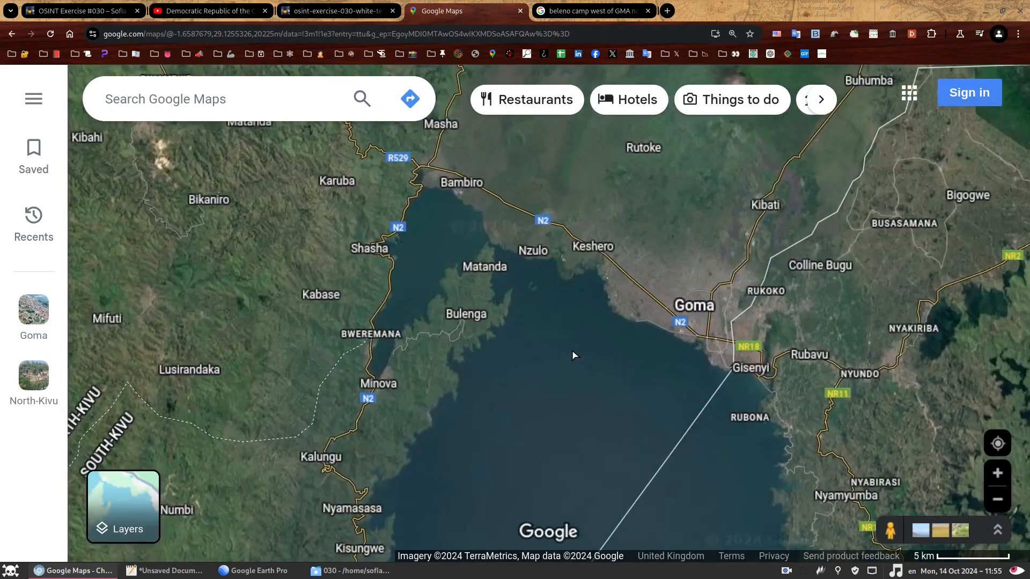
drag(585, 345, 610, 413)
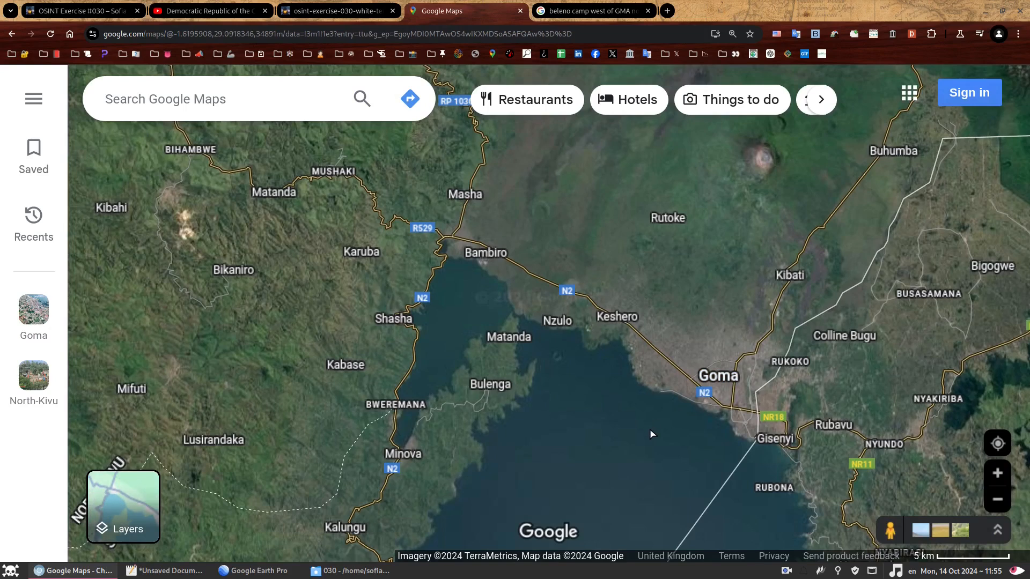
scroll(641, 348, up, 2)
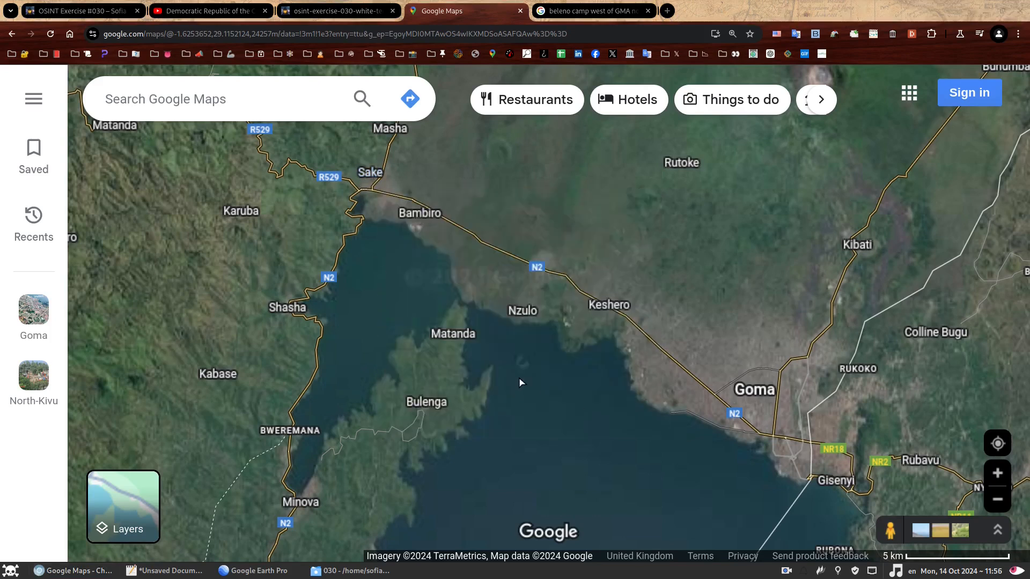
scroll(572, 345, up, 3)
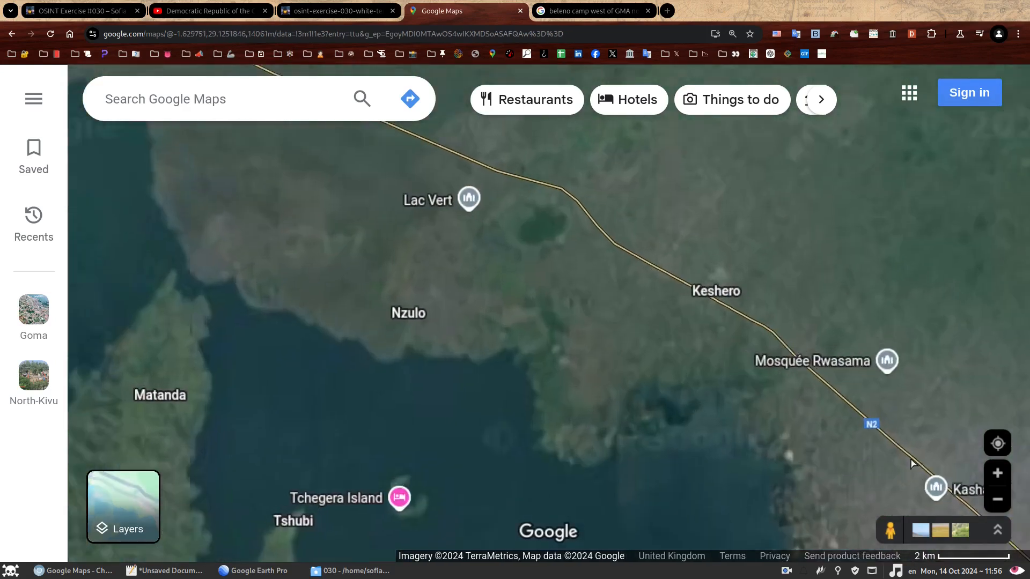
scroll(553, 317, up, 4)
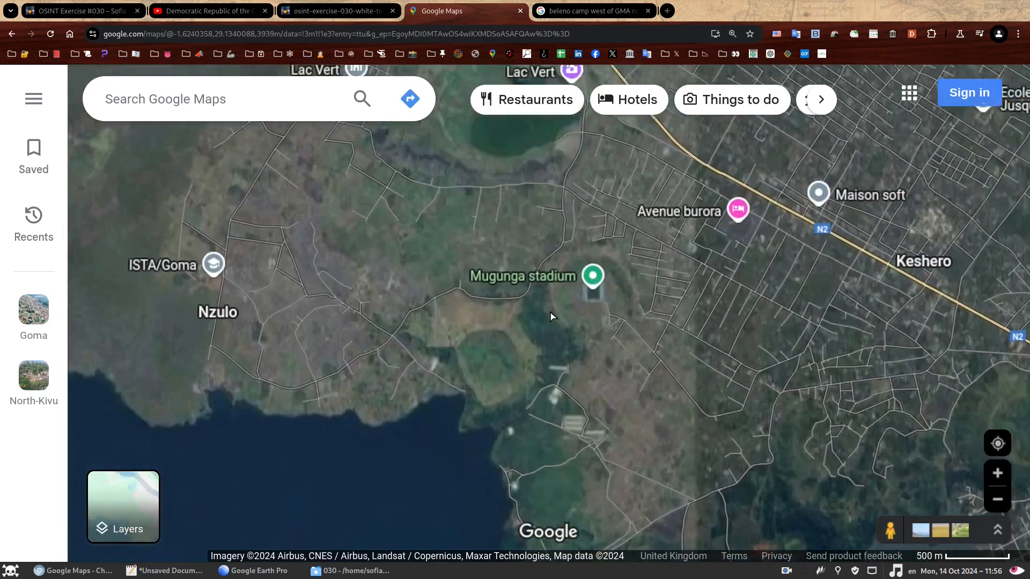
scroll(553, 316, up, 2)
drag(462, 324, 807, 343)
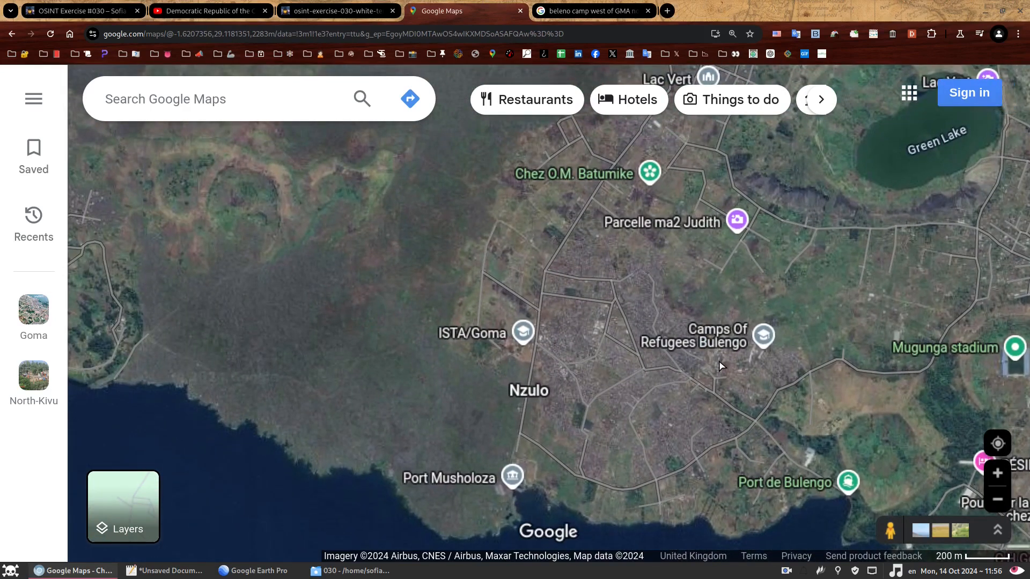
scroll(720, 367, up, 1)
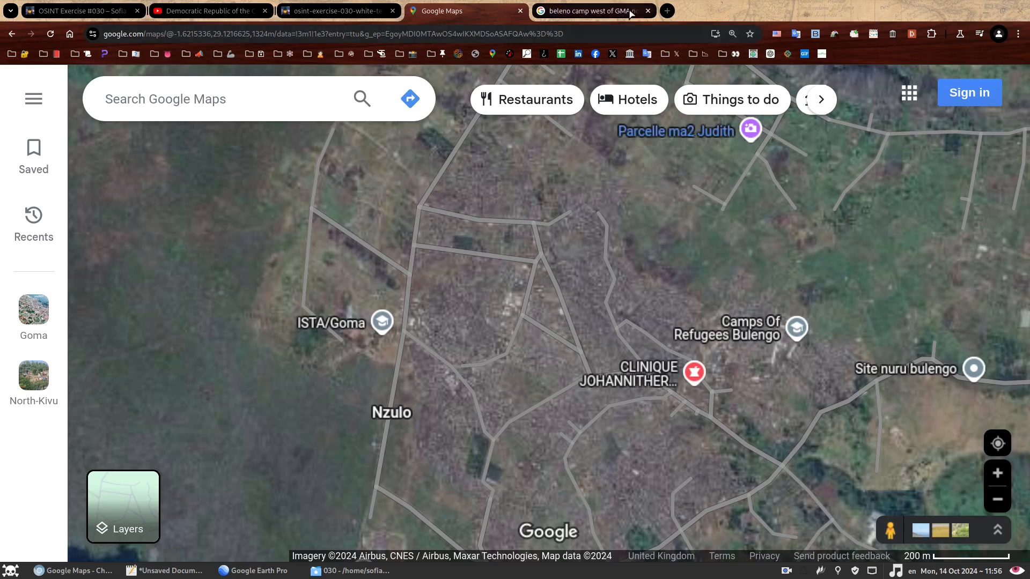
Return to the Google results and run an image search for "bulengo camp west of goma north kivu map".
click(590, 11)
click(319, 87)
key(ctrl+a)
text(bulengo camp west of goma north kivu map)
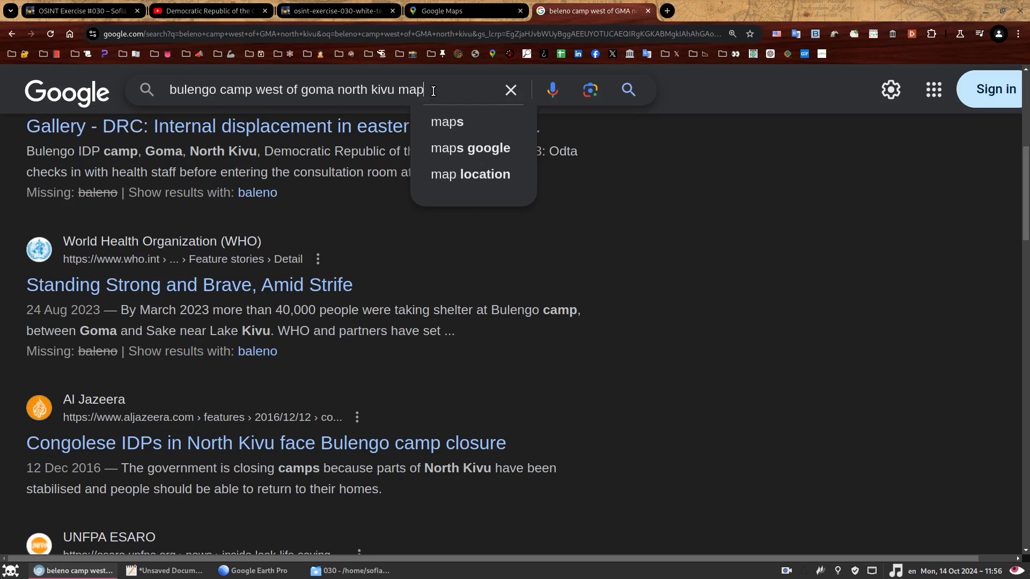
key(Return)
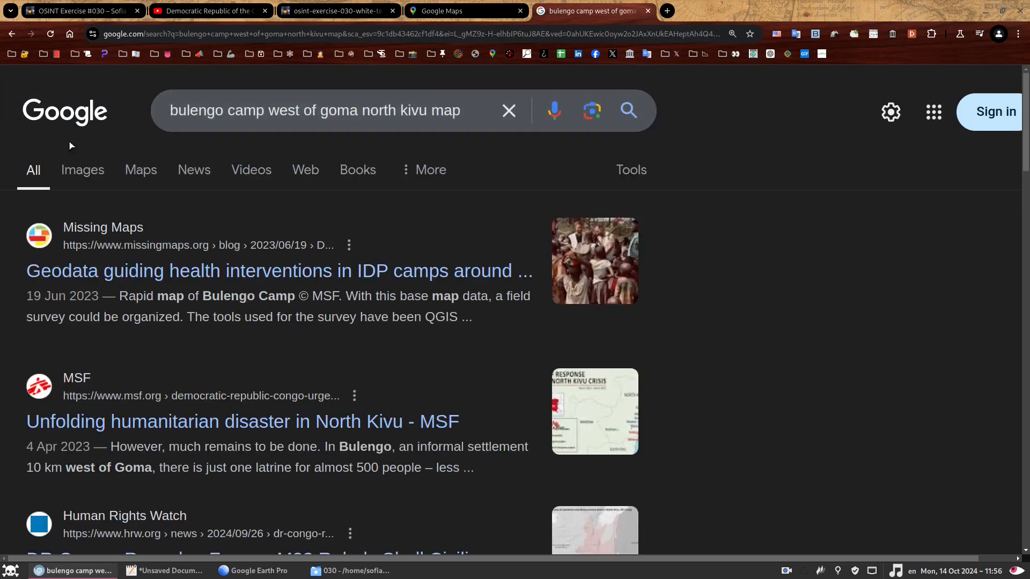
click(79, 170)
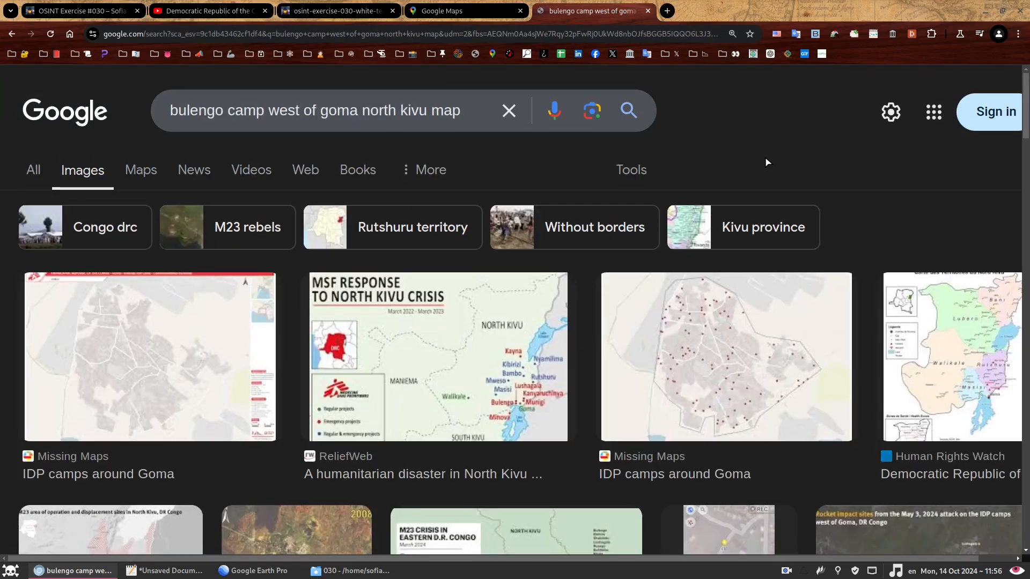
Open the ReliefWeb page with the "MSF Response to North Kivu Crisis" map and find Bulengo on it.
click(481, 342)
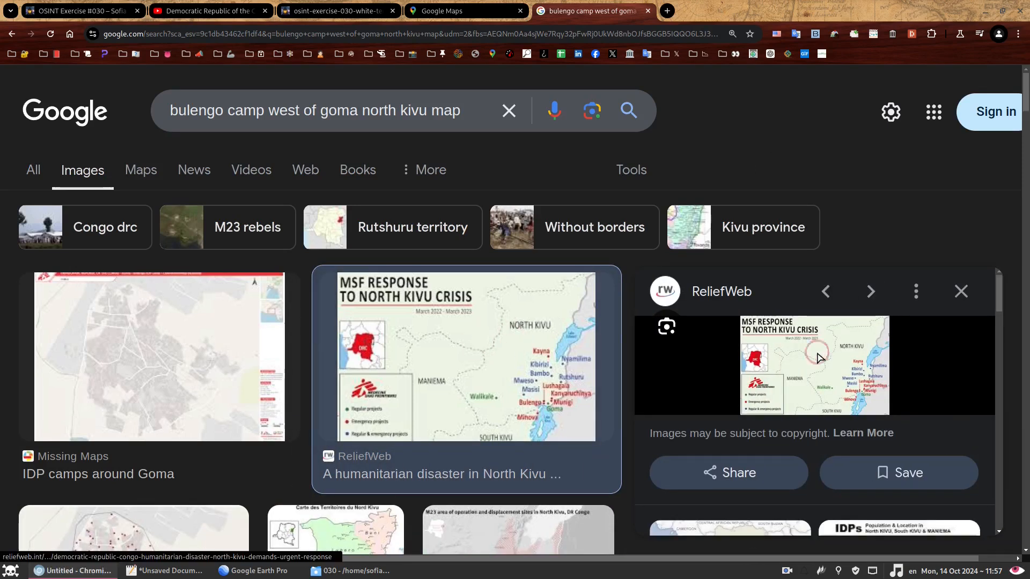
click(817, 357)
scroll(821, 358, down, 15)
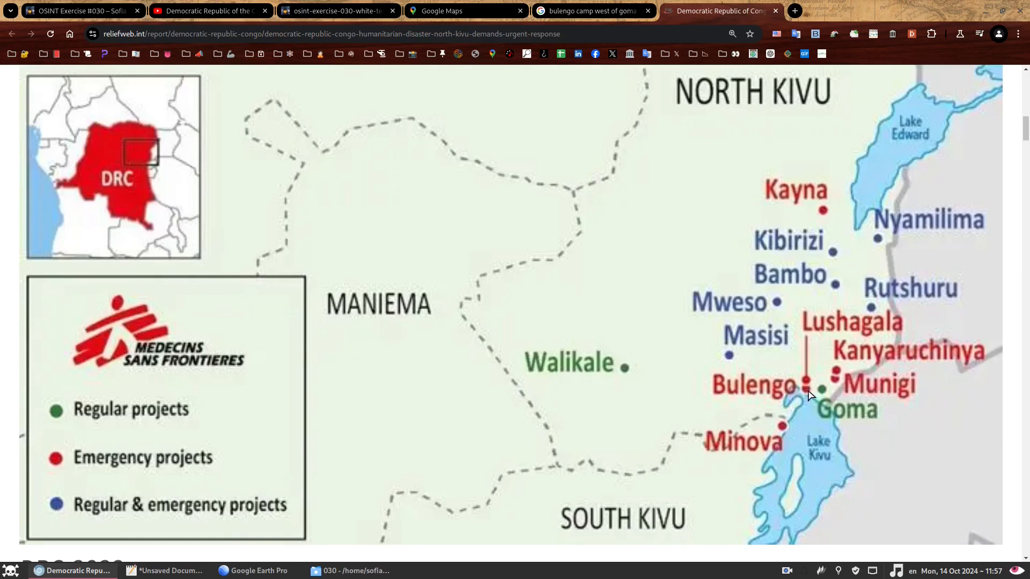
Return to Google Maps and examine the satellite imagery of the Bulengo camp, its roads, shelters and larger structures.
click(496, 9)
scroll(612, 378, down, 5)
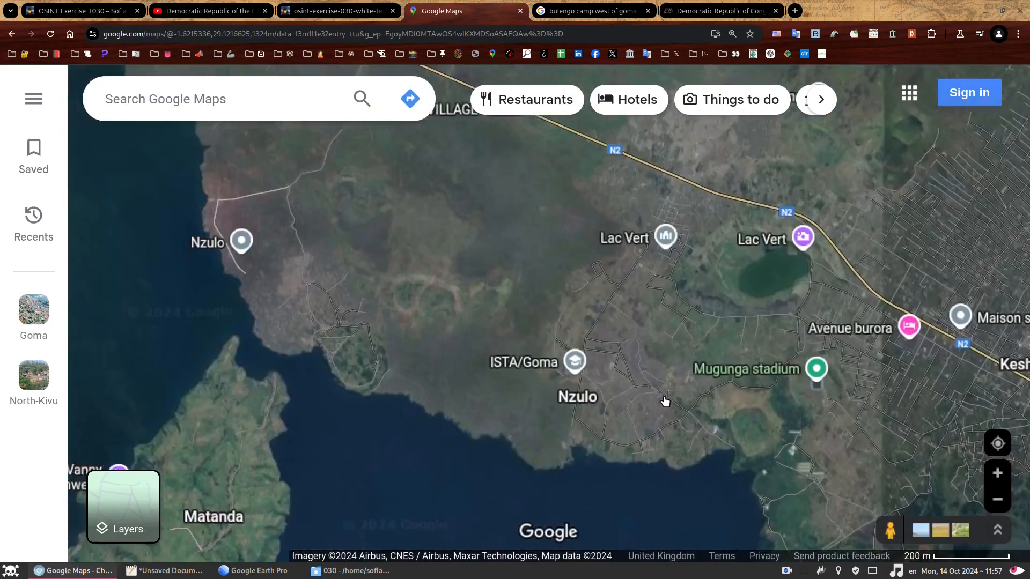
scroll(680, 417, up, 2)
scroll(680, 417, up, 5)
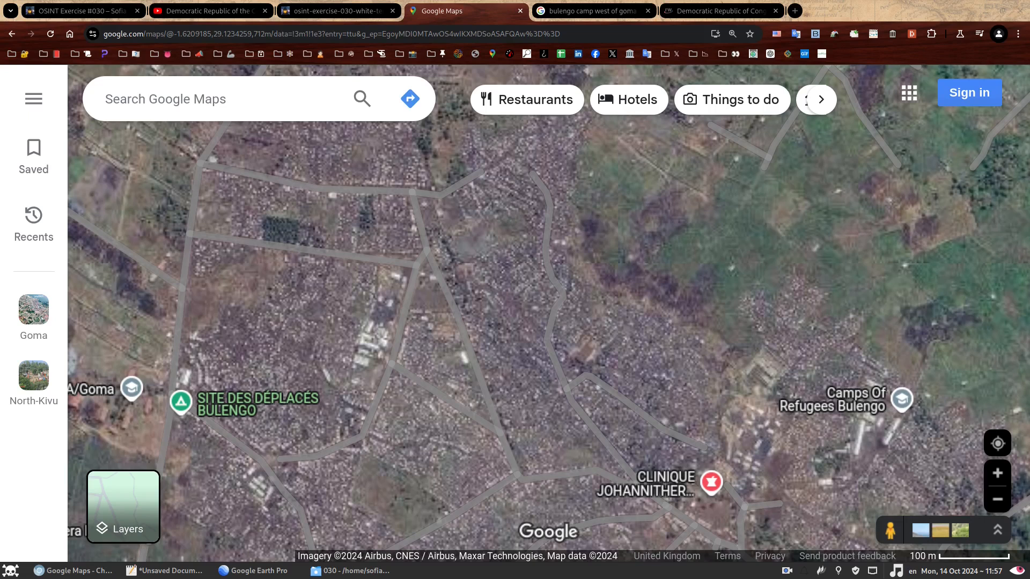
drag(614, 426, 713, 334)
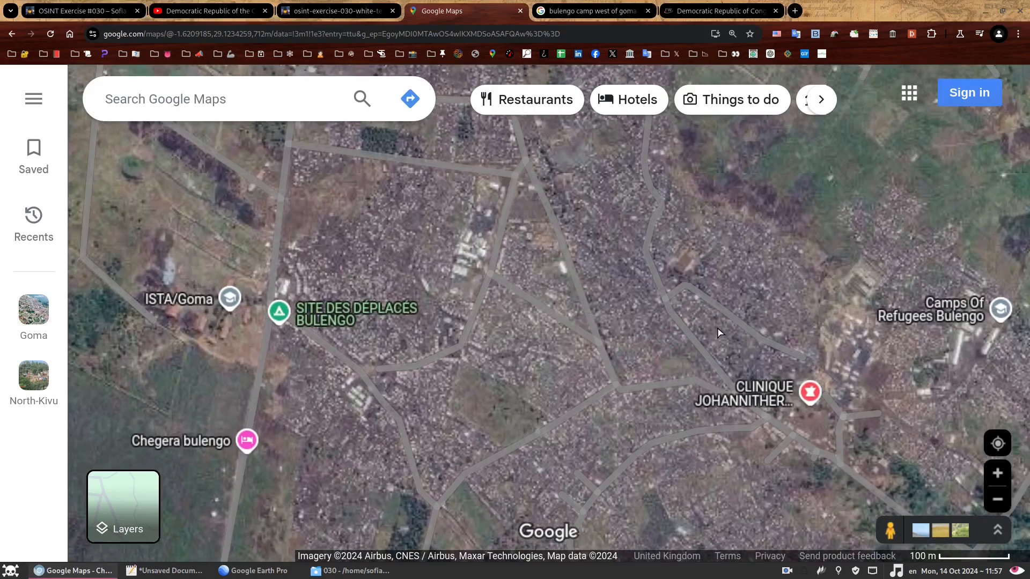
scroll(713, 335, up, 2)
scroll(714, 339, up, 3)
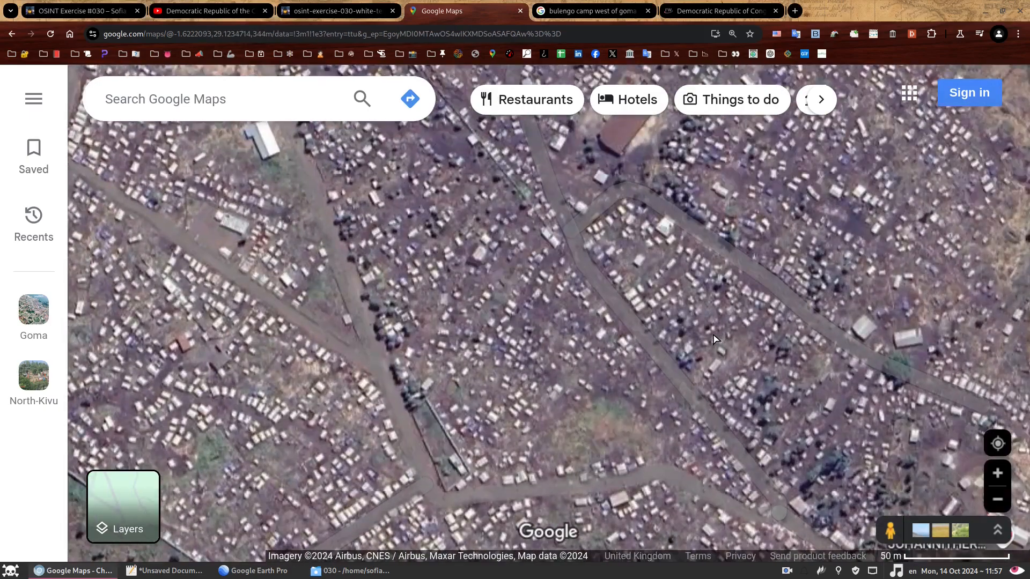
scroll(711, 339, down, 4)
drag(666, 306, 680, 200)
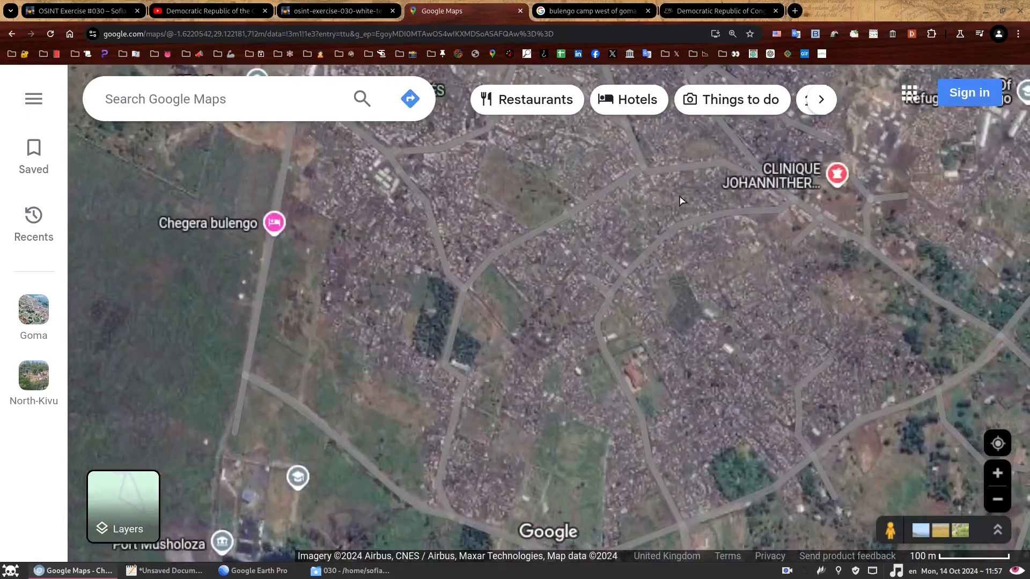
scroll(773, 316, up, 3)
scroll(773, 319, down, 3)
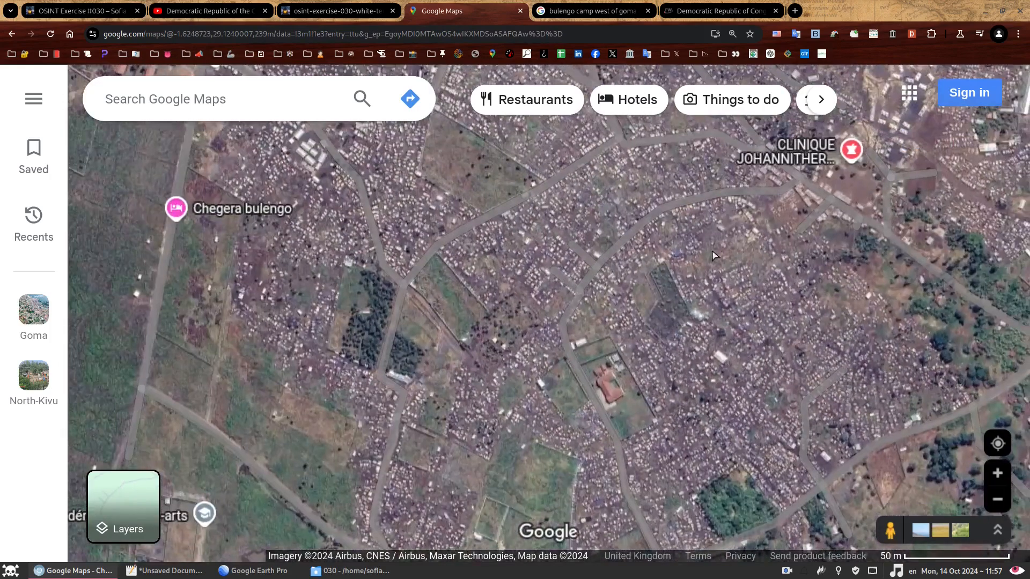
drag(653, 260, 662, 477)
scroll(661, 324, up, 3)
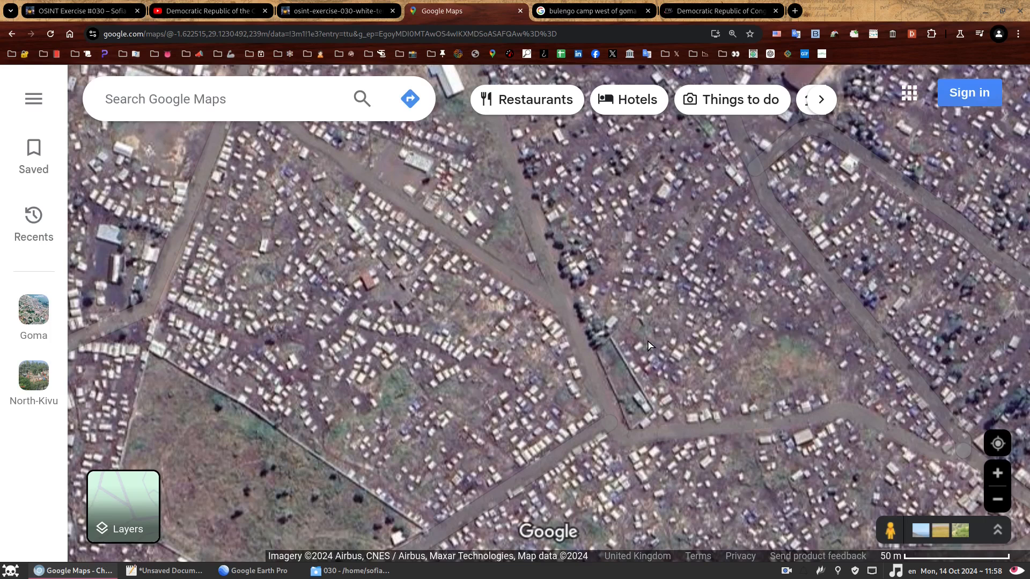
scroll(651, 357, down, 3)
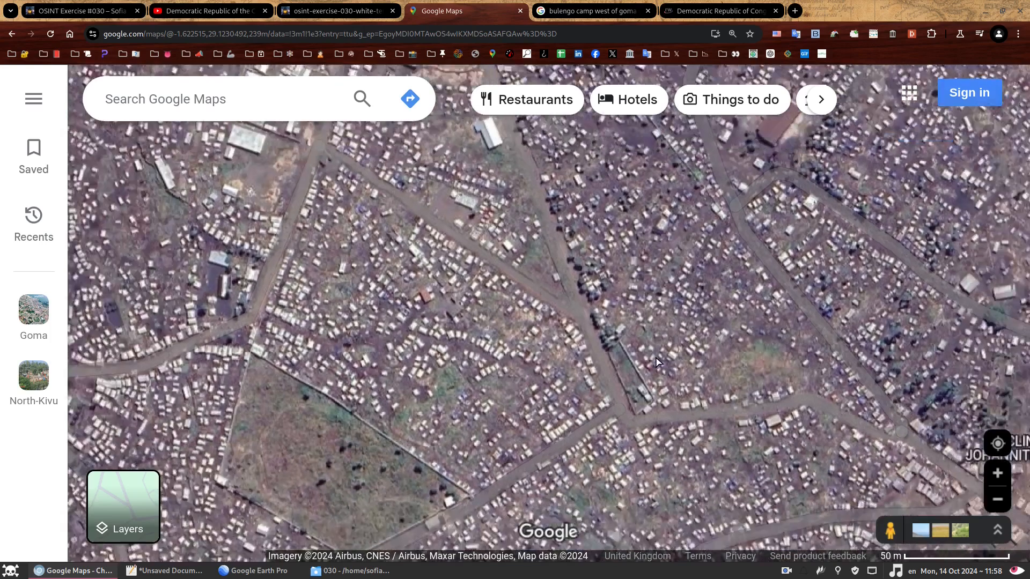
scroll(610, 325, down, 3)
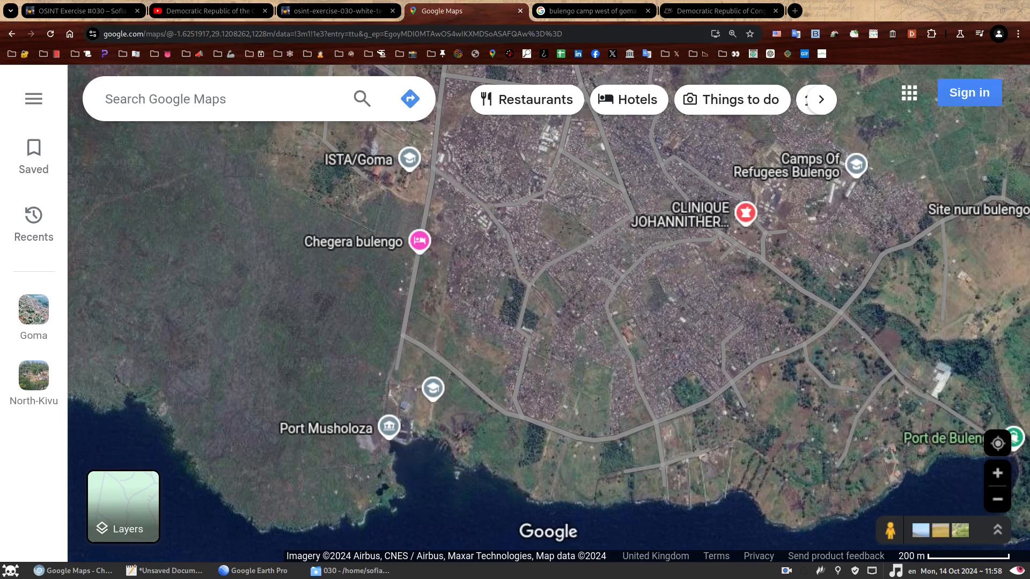
Copy the map coordinates of a point beside the Camps Of Refugees Bulengo marker.
scroll(883, 193, up, 4)
drag(745, 216, 718, 370)
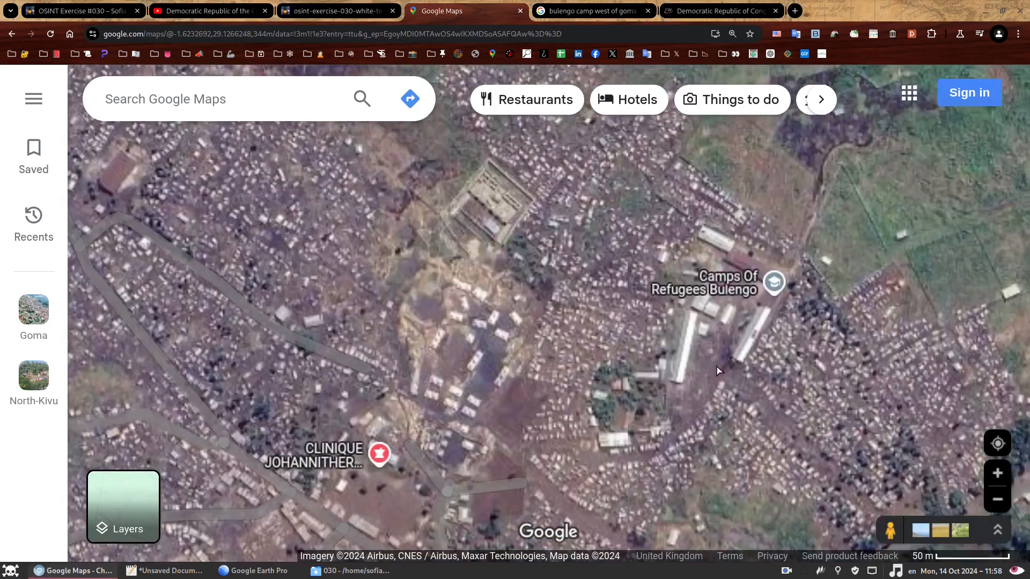
right_click(722, 314)
click(751, 221)
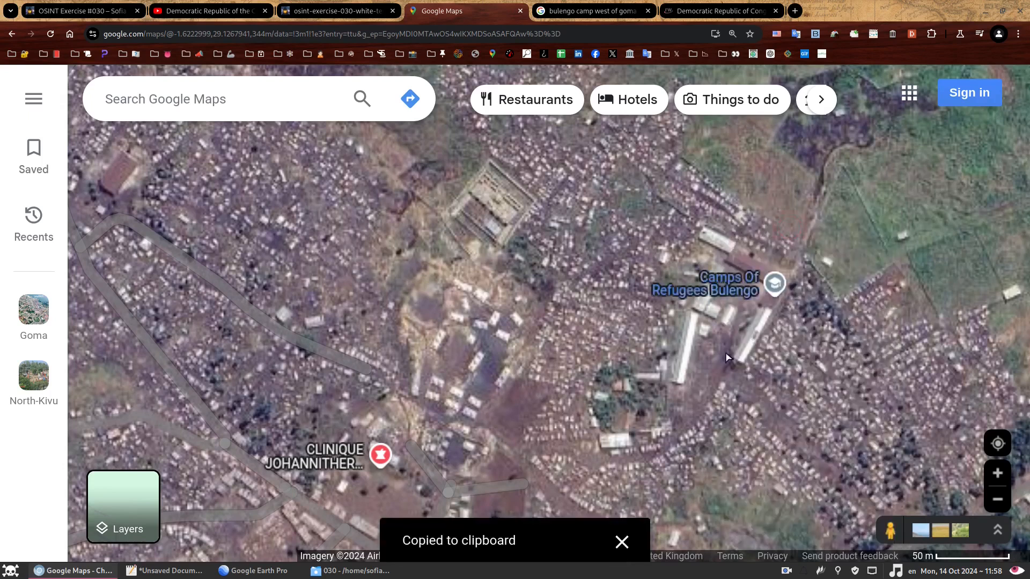
Switch to Google Earth Pro and search for the copied coordinates.
click(228, 572)
click(37, 50)
key(ctrl+v)
click(97, 53)
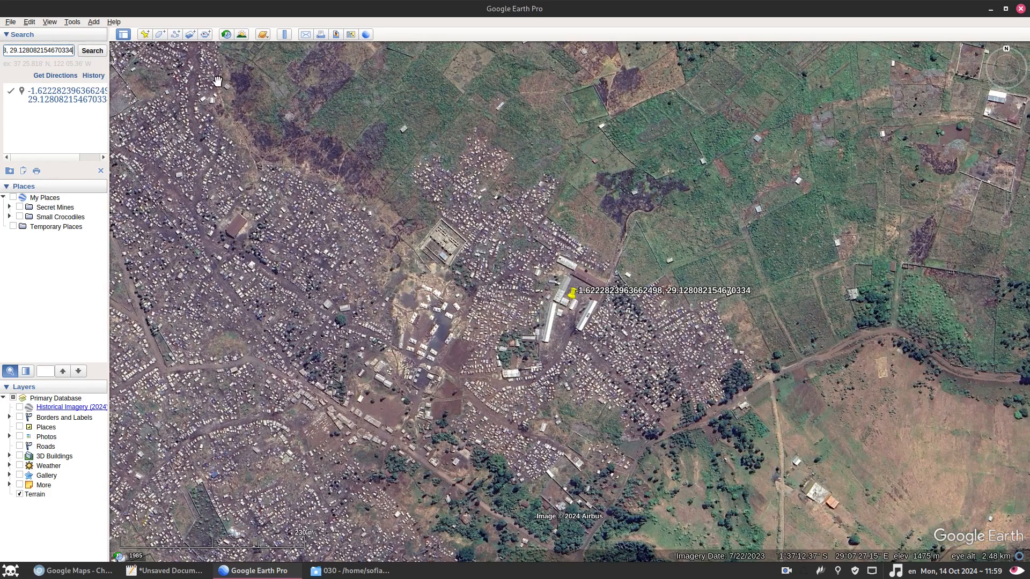
Turn on historical imagery and frame the whole Bulengo camp area down to the lakeshore.
click(226, 35)
drag(268, 67, 278, 70)
scroll(391, 312, down, 3)
drag(391, 319, 649, 263)
scroll(611, 333, down, 3)
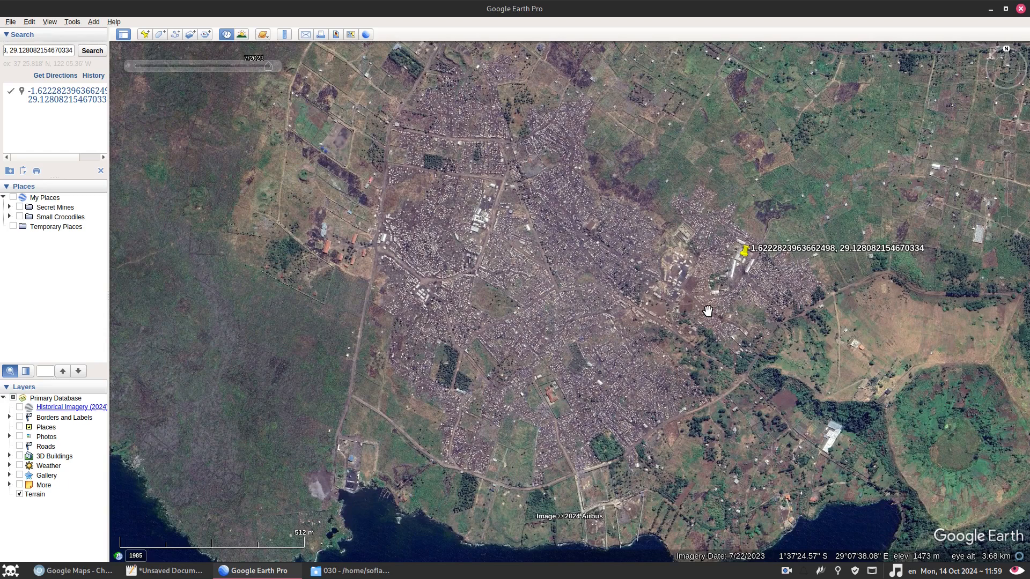
Step back through the historical imagery of the camp from July 2023 to January 2015.
click(130, 66)
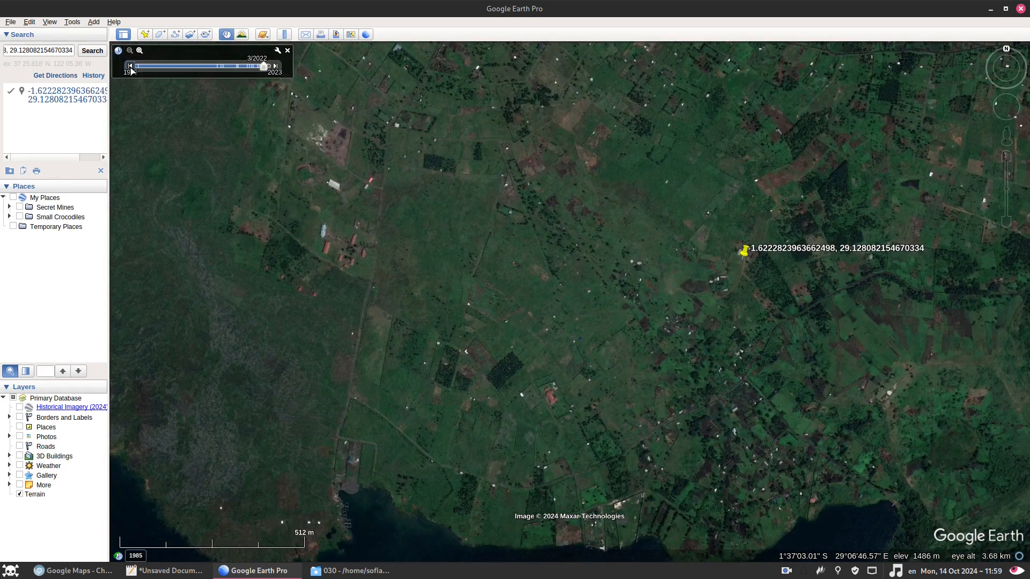
click(131, 68)
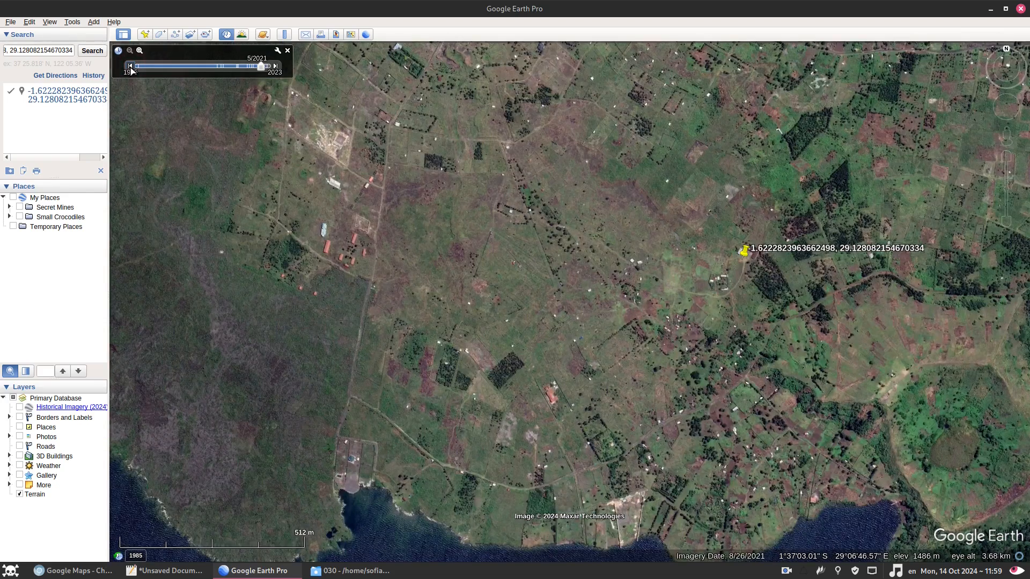
click(131, 68)
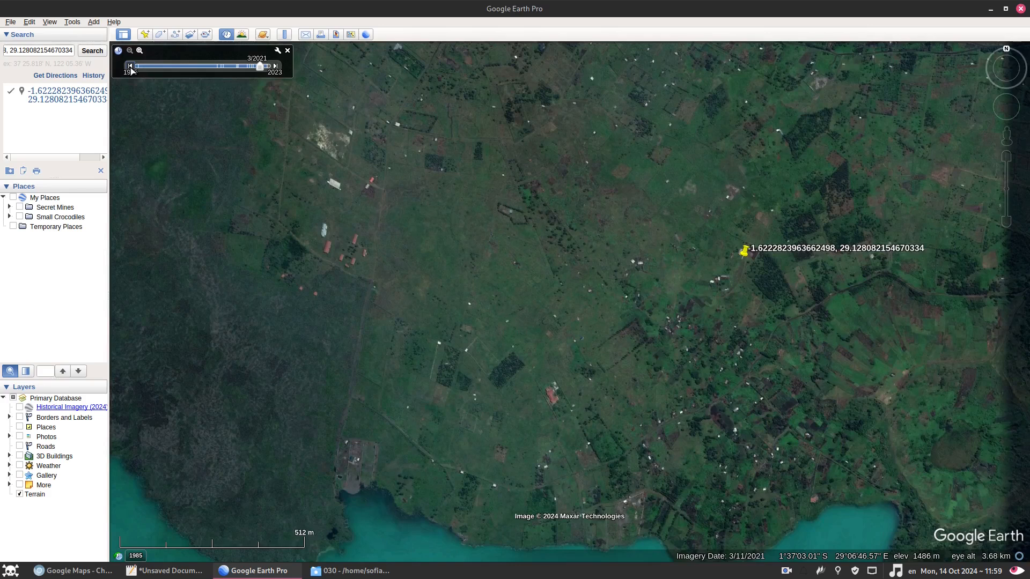
click(130, 68)
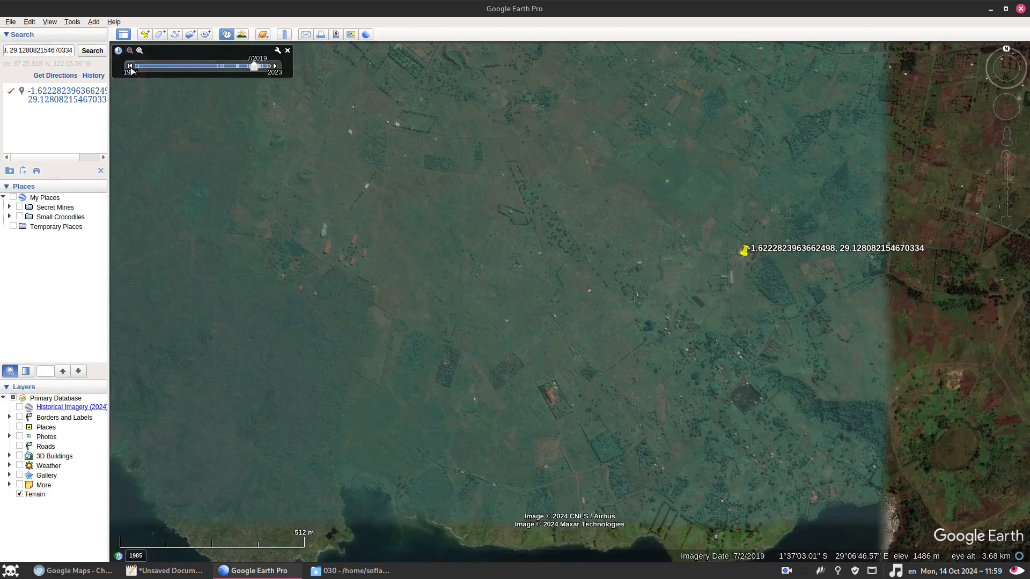
click(131, 68)
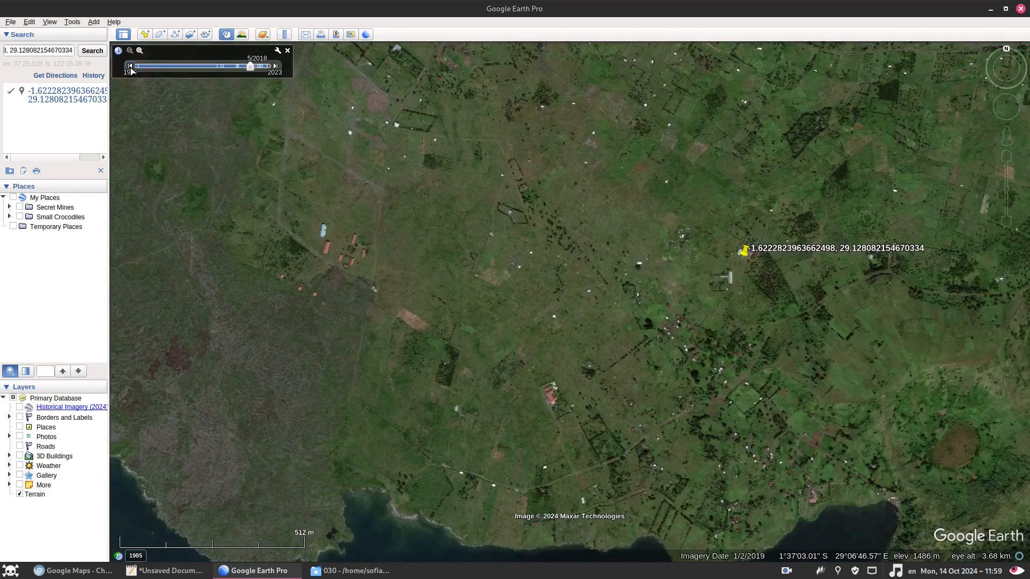
click(131, 68)
click(131, 68)
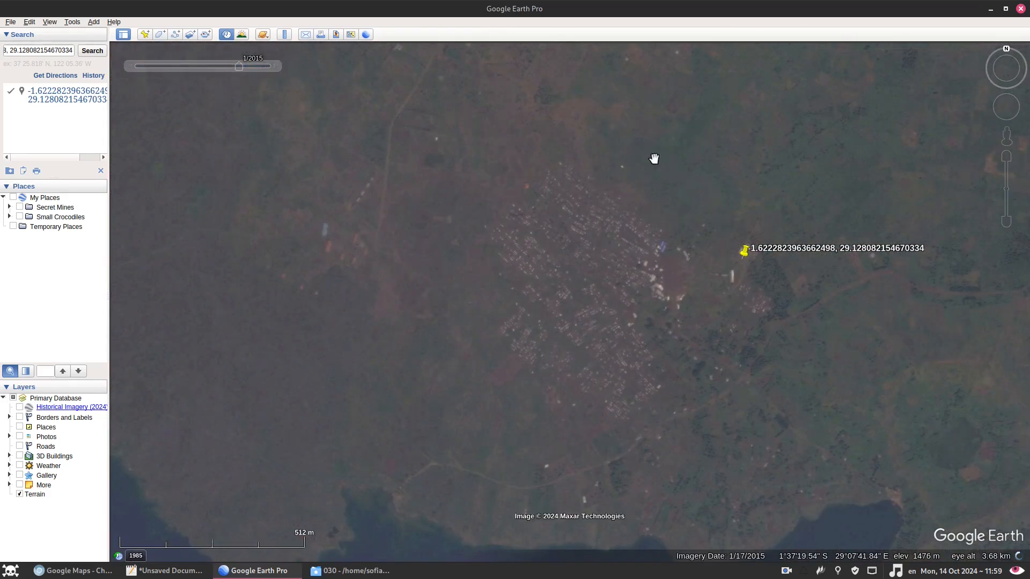
Examine the January 2015 camp layout, then check the older captures of October 2014, August 2014 and January 2010.
scroll(687, 398, up, 1)
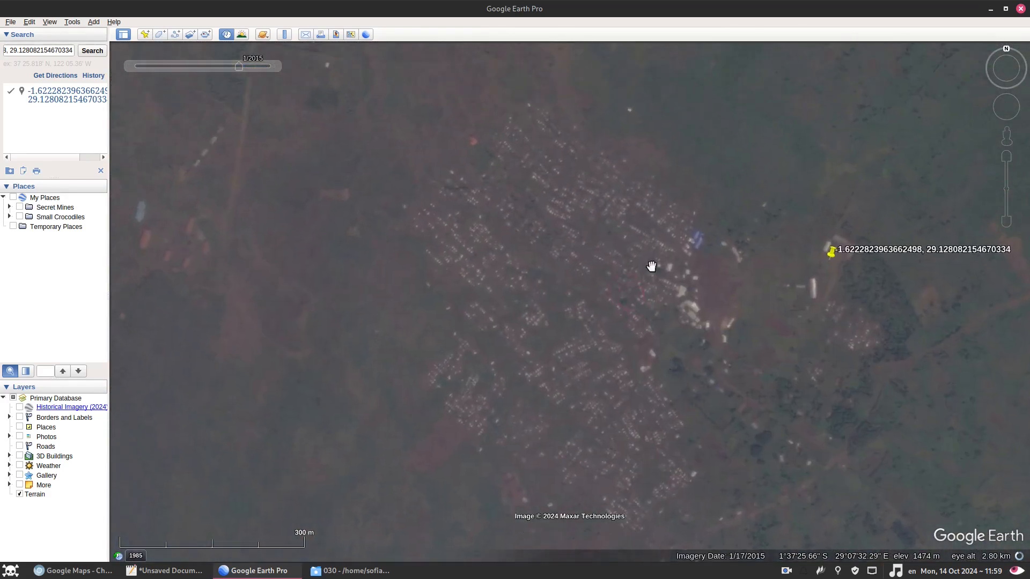
click(129, 67)
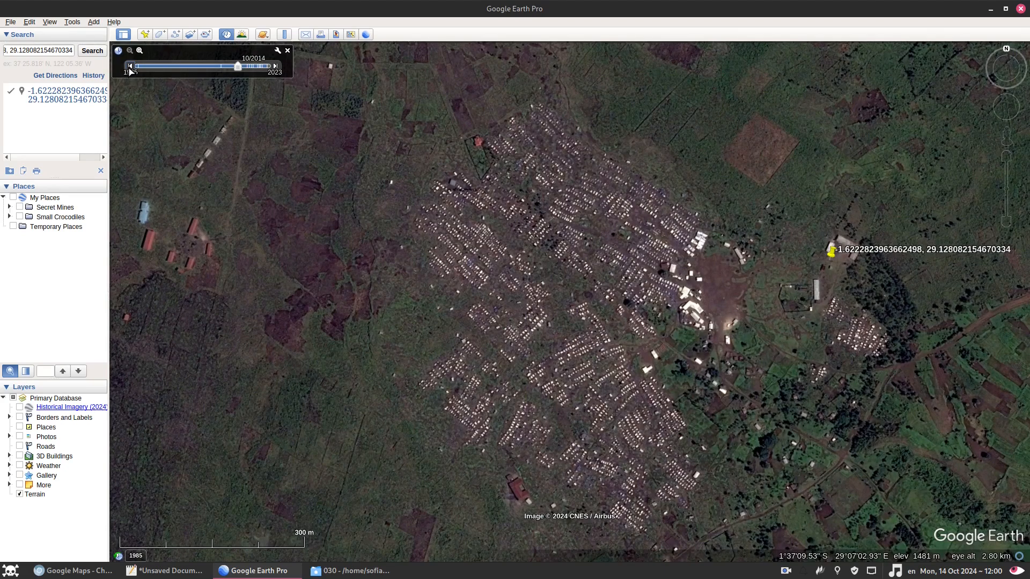
click(130, 67)
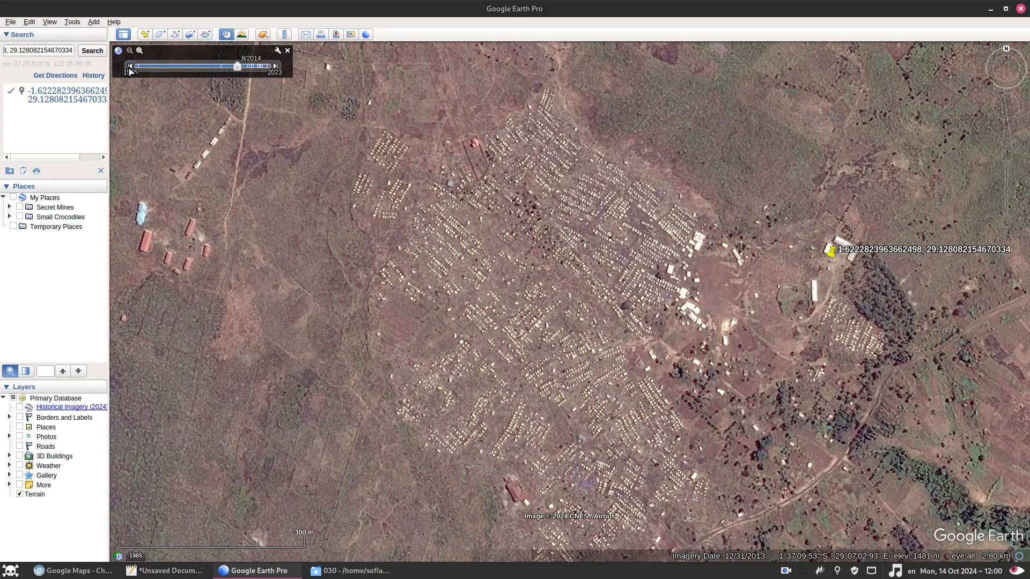
click(130, 66)
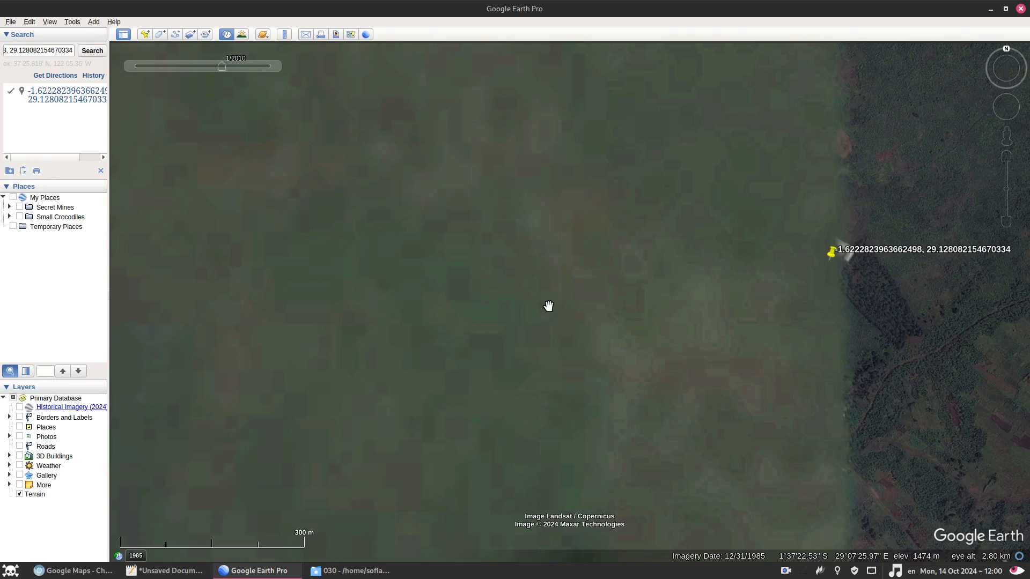
Check the wider area around the marker for usable imagery near 2007, going back through December 2008 and February 2005 to December 1985.
scroll(548, 306, down, 3)
drag(520, 308, 685, 324)
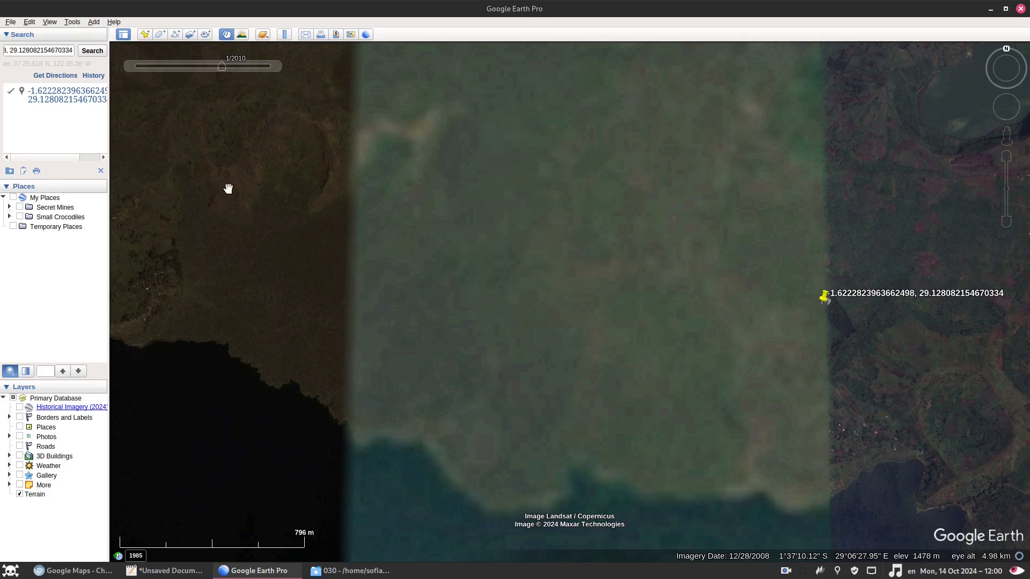
click(130, 66)
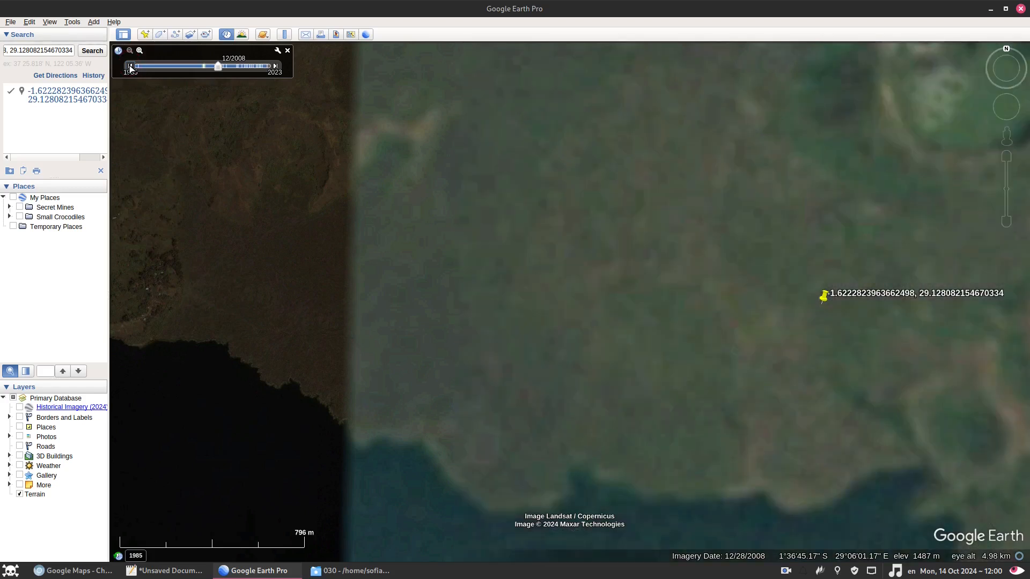
click(131, 66)
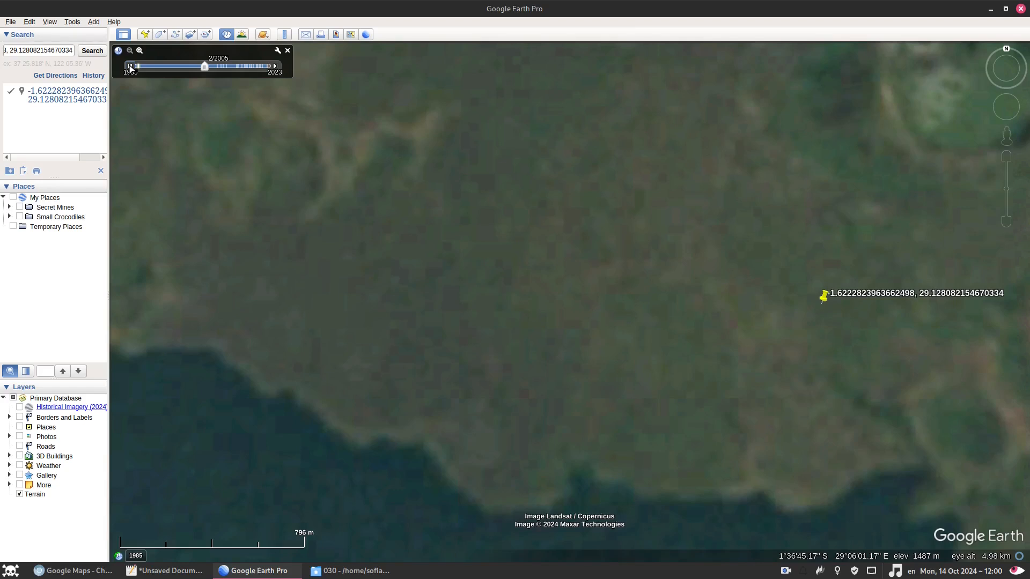
click(275, 66)
click(276, 66)
click(131, 66)
click(131, 67)
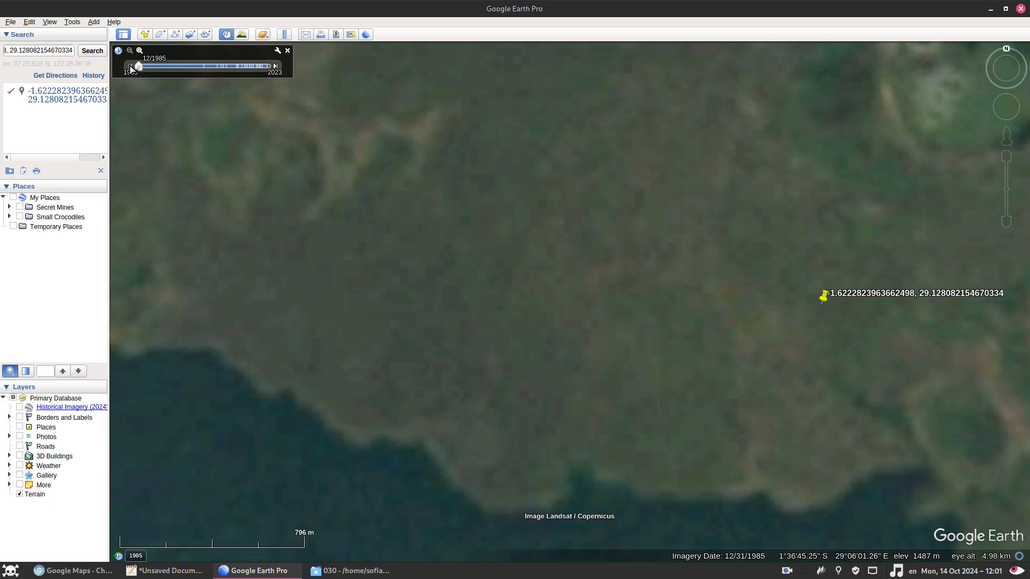
Advance the historical imagery to August 2014.
click(277, 69)
click(276, 68)
click(277, 68)
click(277, 69)
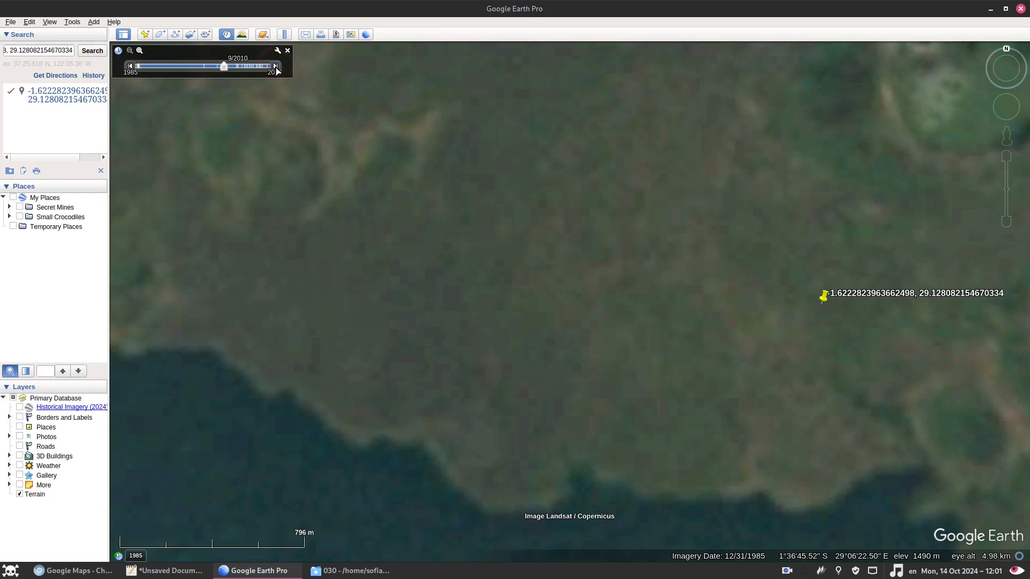
click(277, 69)
click(277, 68)
click(276, 69)
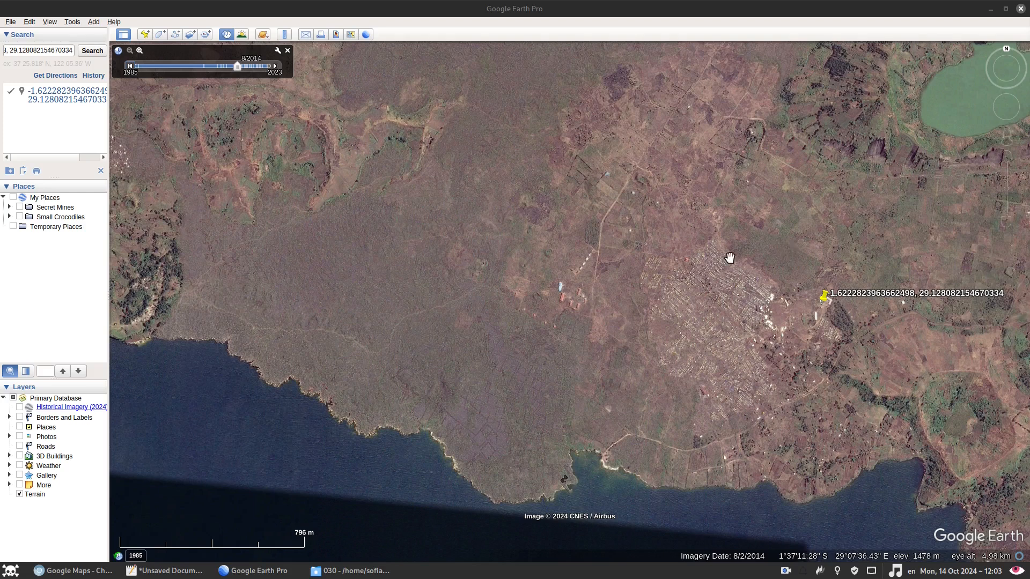
Browse the video stills in the 030 folder and compare them with the August 2014 imagery.
click(313, 576)
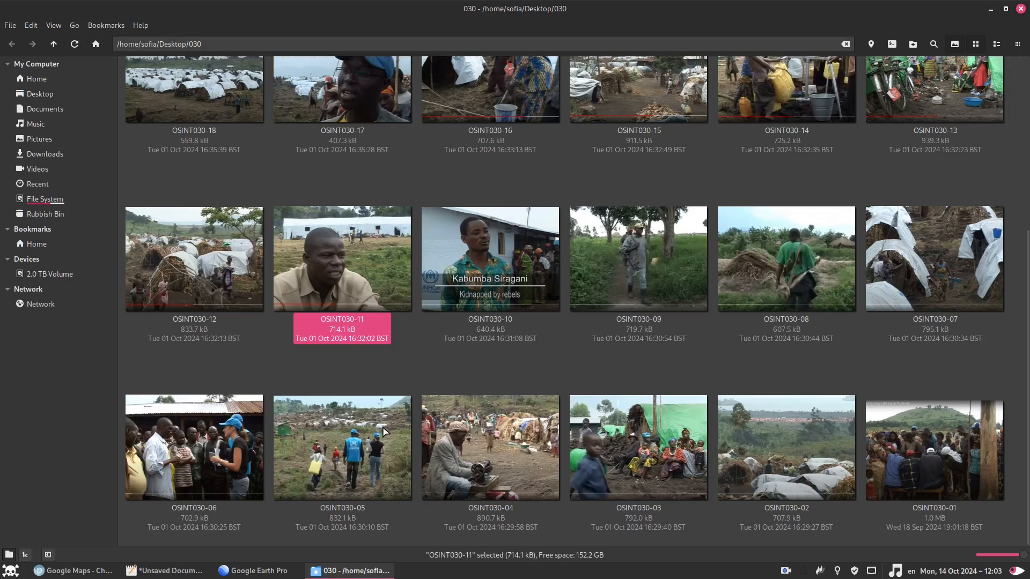
scroll(249, 163, up, 5)
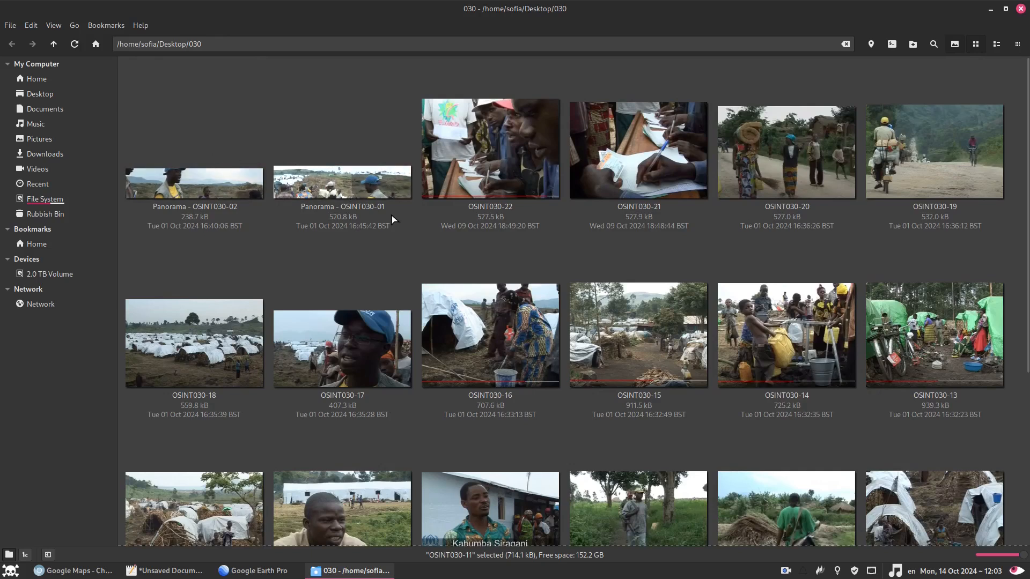
scroll(681, 371, down, 3)
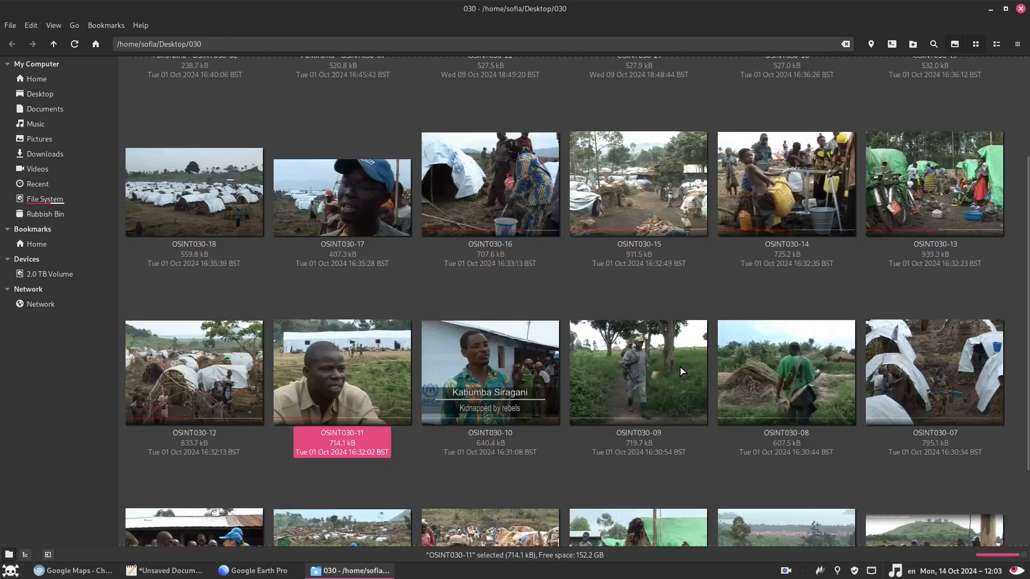
click(252, 570)
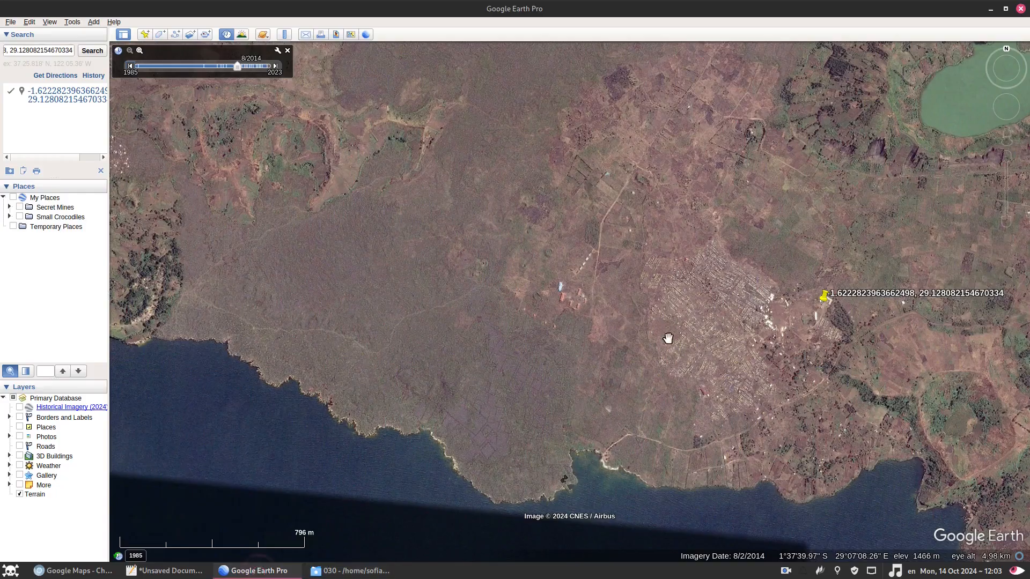
click(351, 571)
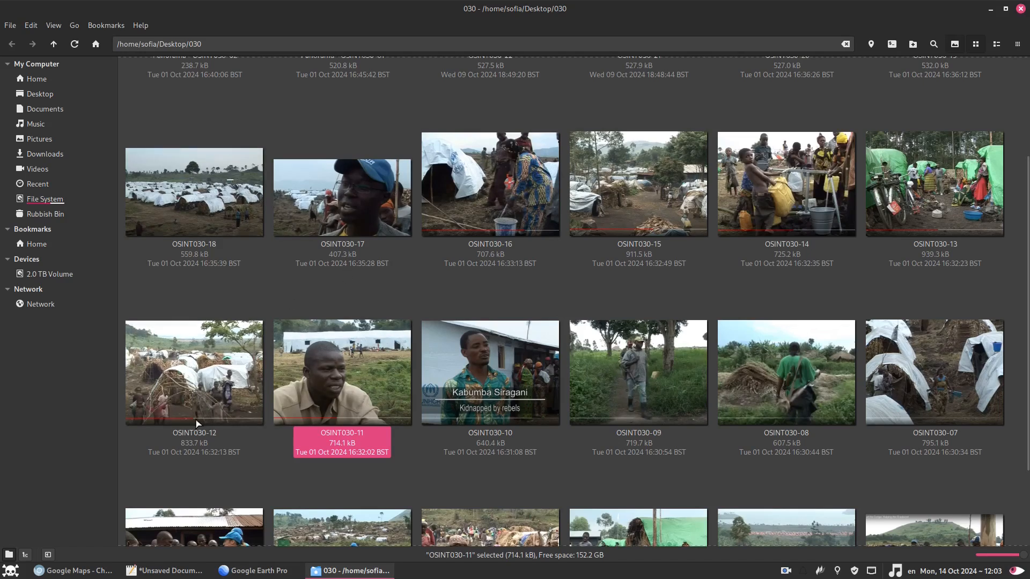
scroll(747, 312, up, 3)
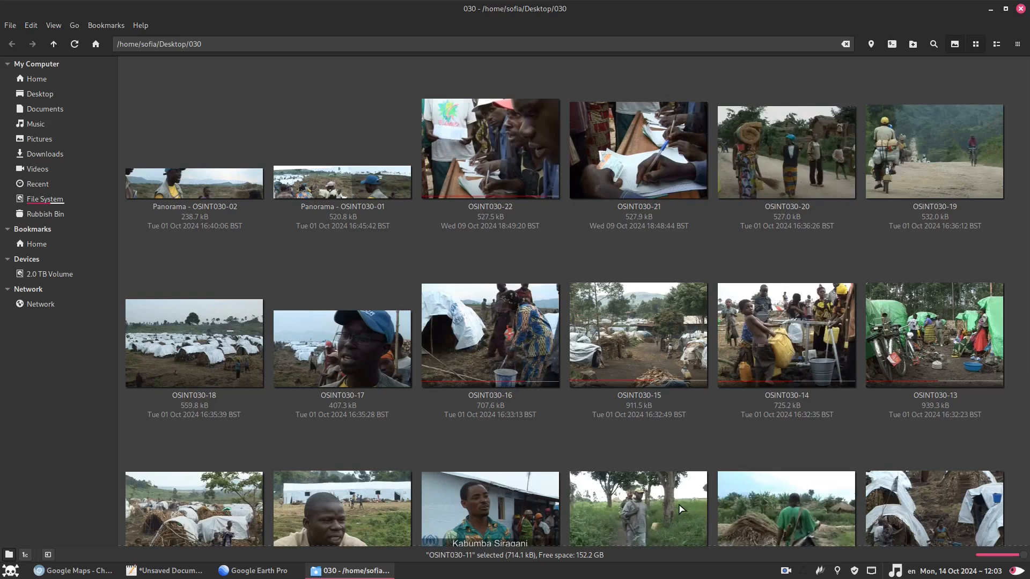
scroll(700, 518, down, 5)
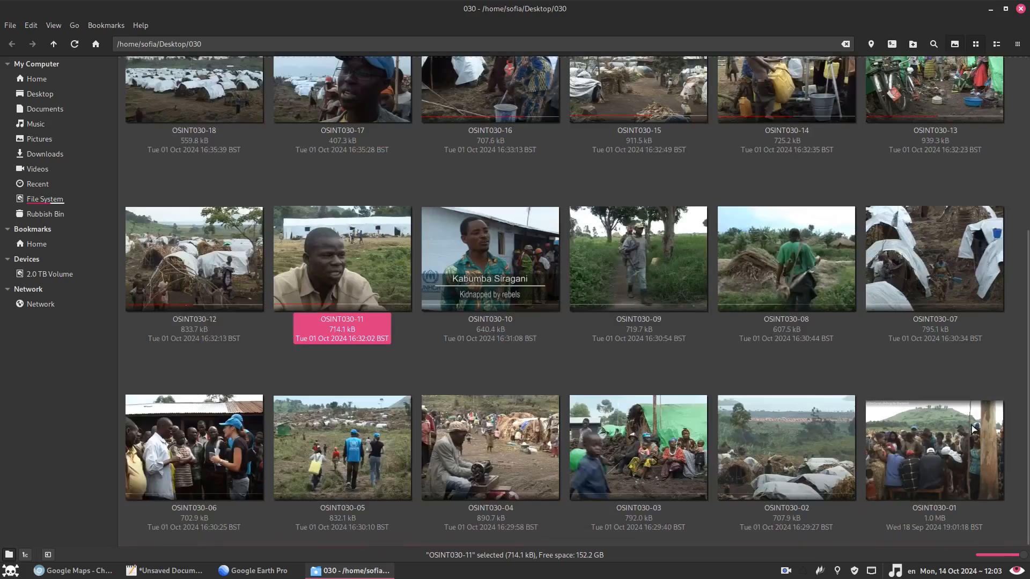
Open the stills OSINT030-01 and OSINT030-02 and examine the hill, the lake and the distant camp.
click(954, 427)
double_click(954, 427)
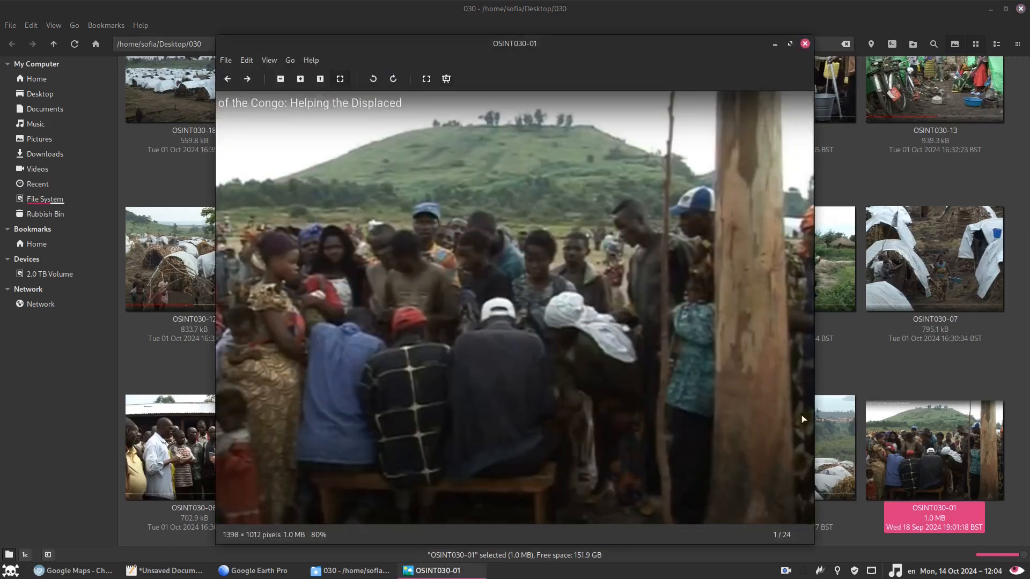
click(854, 481)
double_click(854, 481)
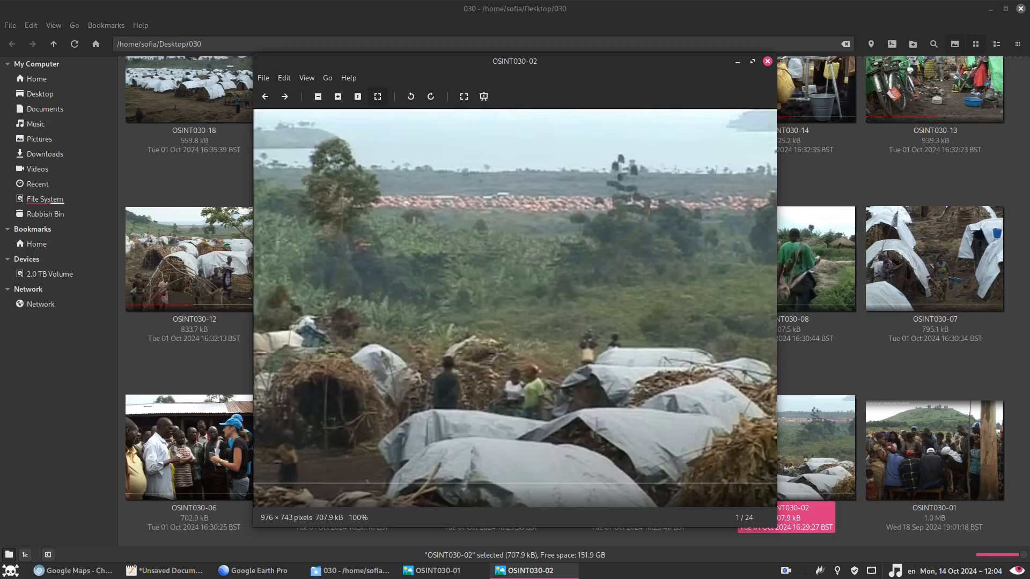
Switch to Google Earth Pro and tilt and rotate the 3D view to look across the camp toward the lake.
click(252, 570)
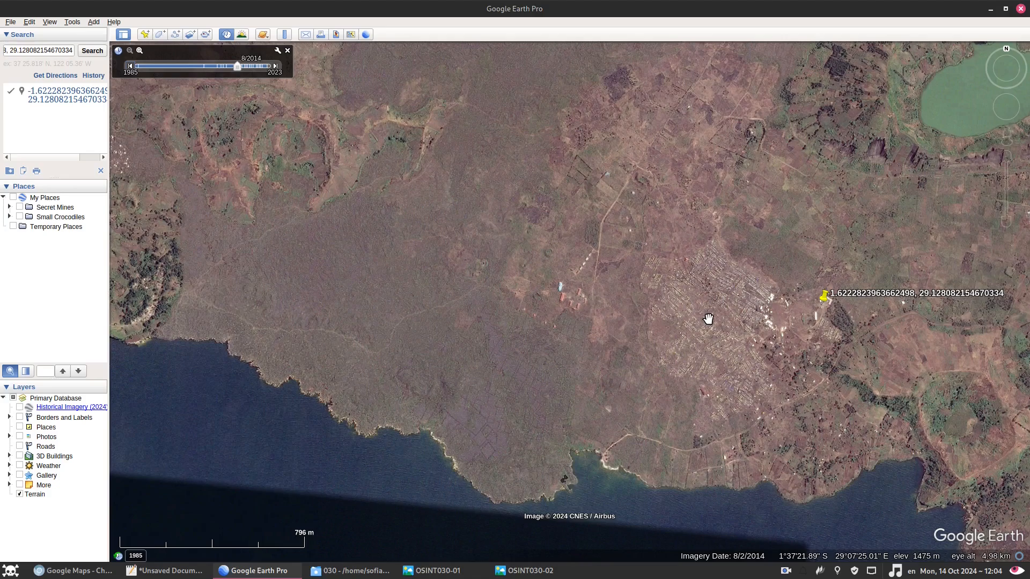
middle_drag(683, 280, 1003, 357)
mouse_move(639, 202)
middle_down()
mouse_move(807, 279)
mouse_move(899, 349)
middle_up()
mouse_move(570, 192)
mouse_down()
mouse_move(616, 291)
mouse_move(565, 340)
mouse_up()
mouse_move(630, 258)
middle_down()
mouse_move(667, 290)
mouse_move(791, 344)
middle_up()
scroll(729, 251, up, 5)
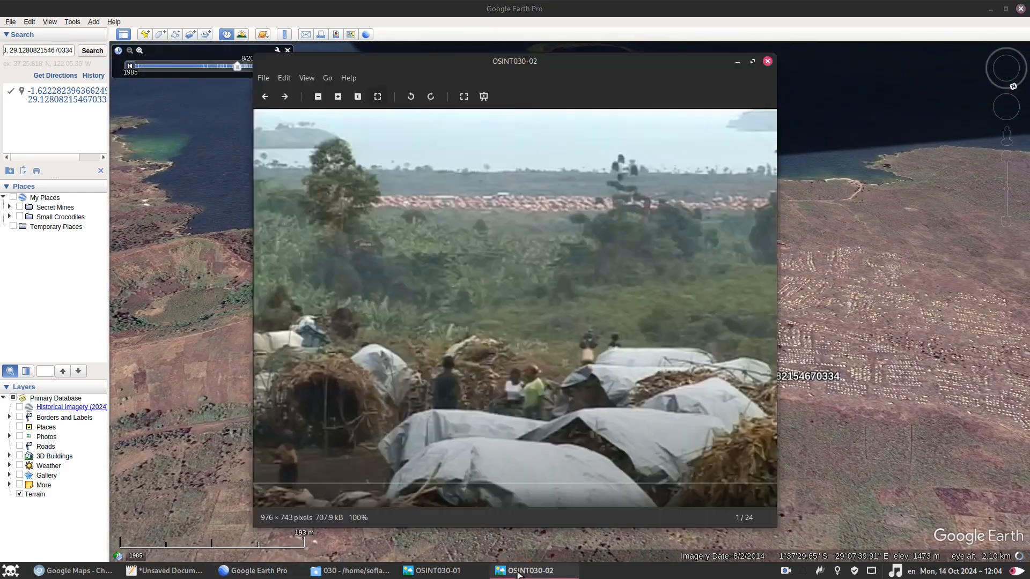
Open the still OSINT030-12 and arrange it side by side with OSINT030-02, enlarging OSINT030-02 to 100%.
click(530, 571)
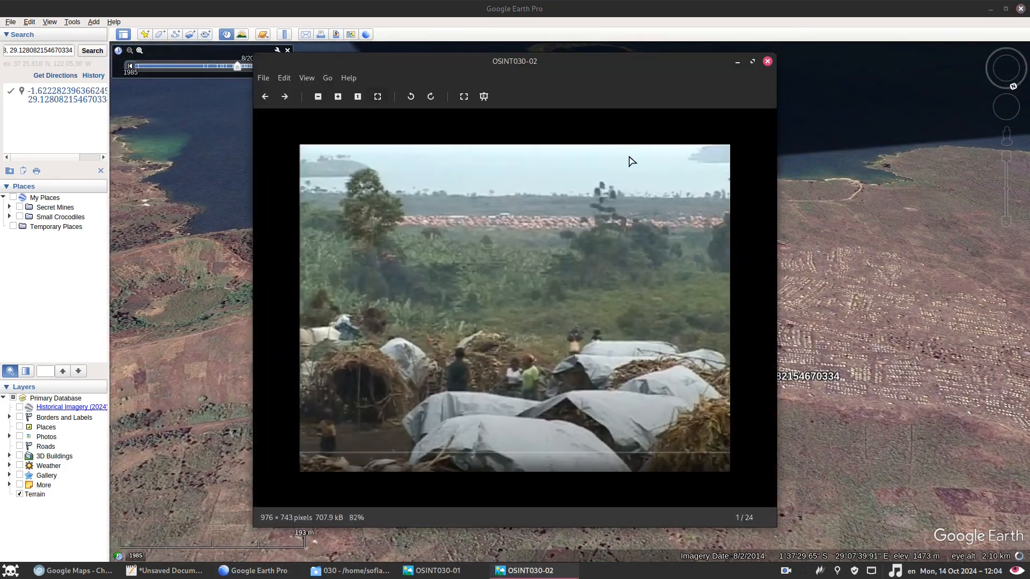
drag(641, 79, 5, 62)
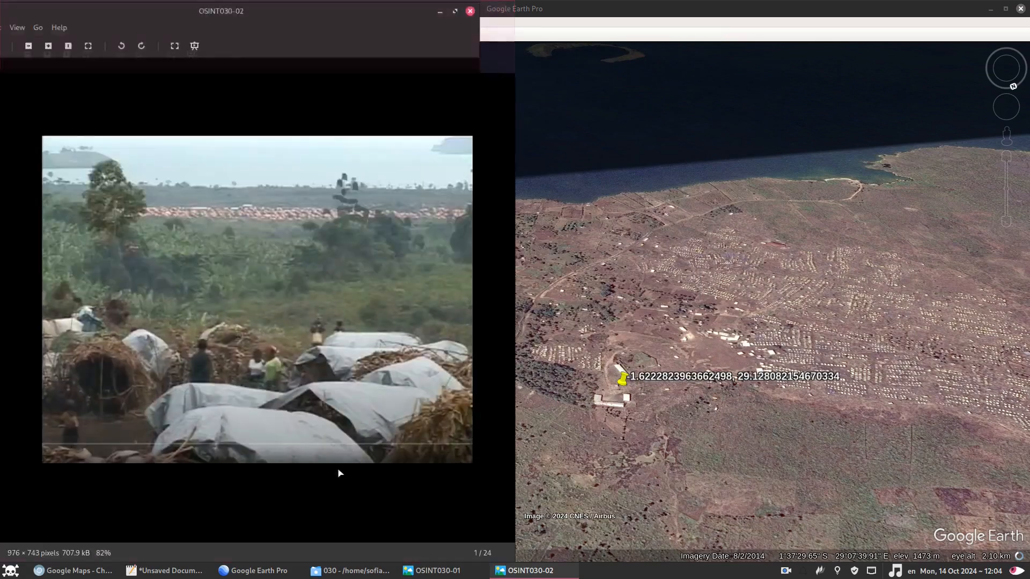
click(349, 570)
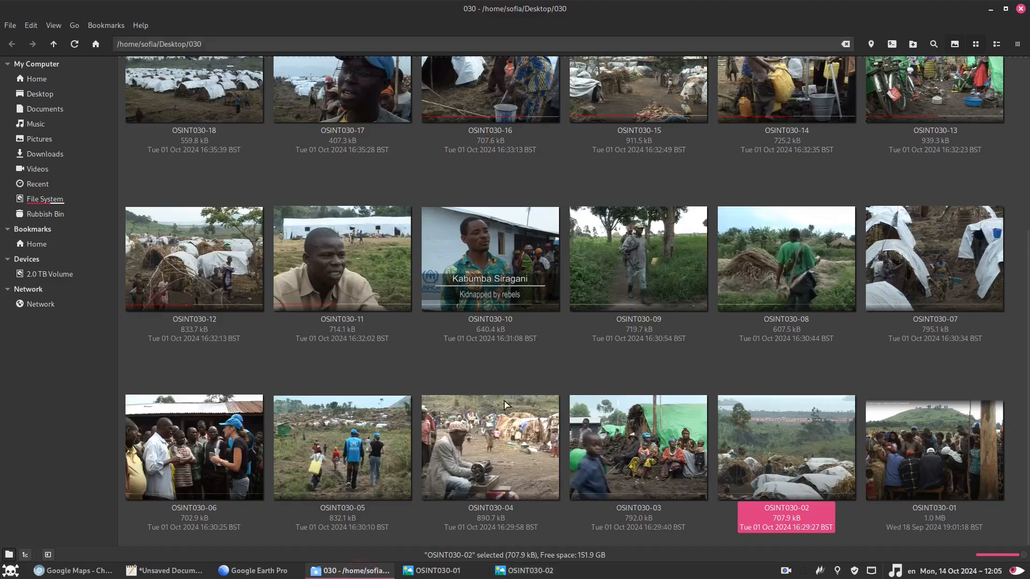
double_click(240, 281)
drag(642, 78, 1028, 7)
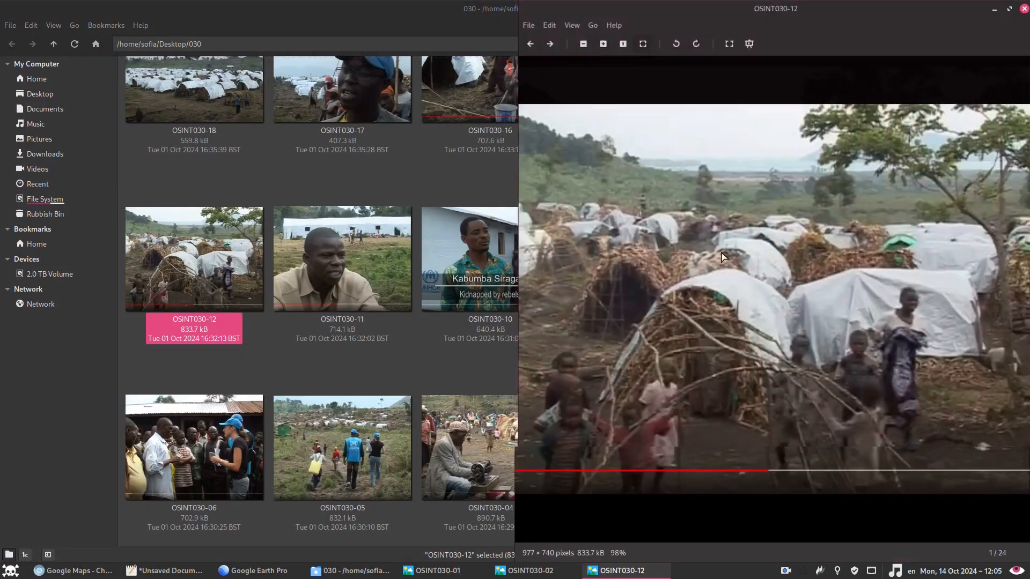
click(527, 571)
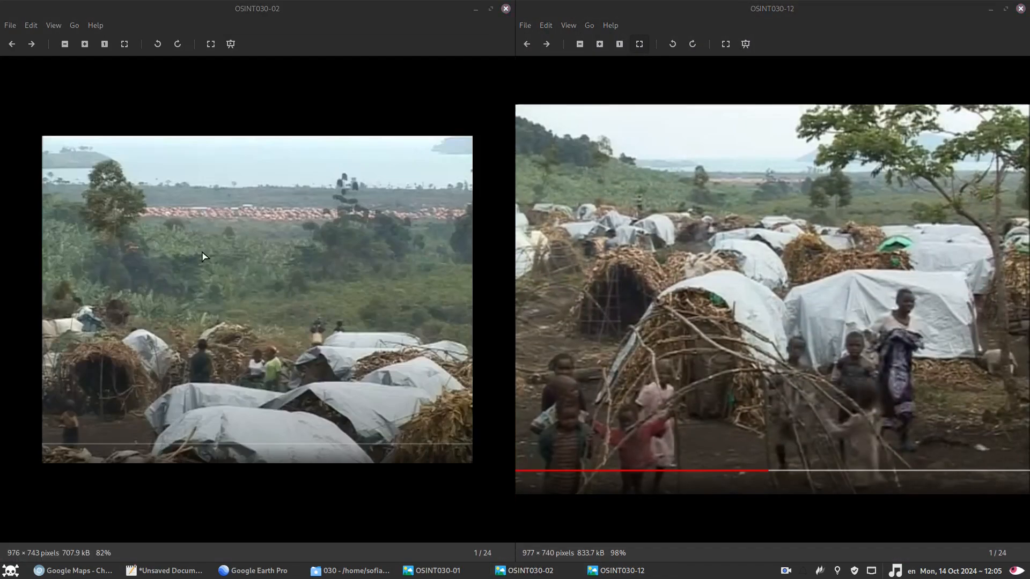
scroll(202, 256, up, 1)
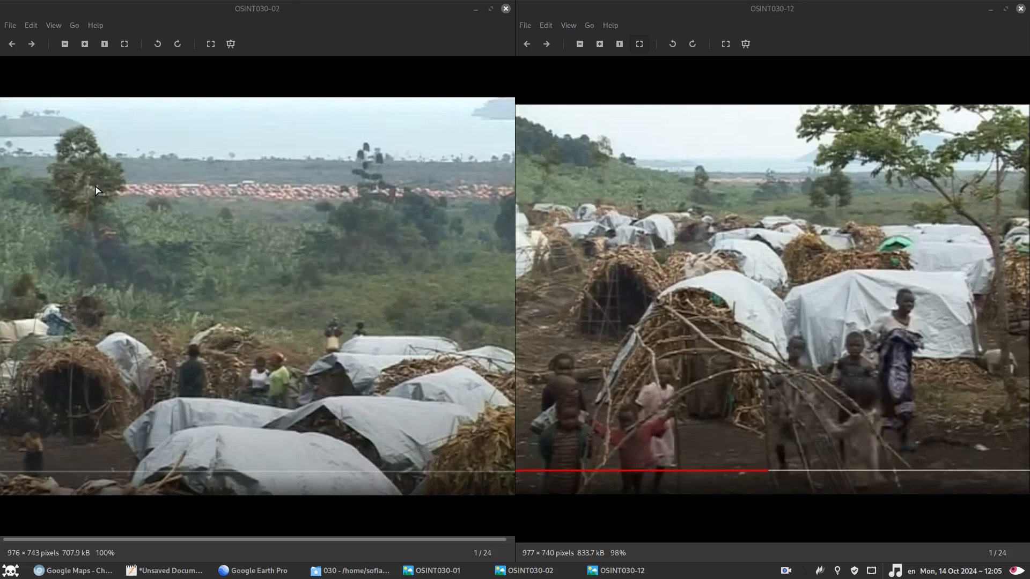
Start a screen capture across OSINT030-02 and OSINT030-12 and circle the same tall tree in magenta in both stills.
click(820, 570)
drag(23, 97, 1001, 483)
click(420, 498)
mouse_move(53, 116)
mouse_down()
mouse_move(78, 210)
mouse_move(119, 244)
mouse_up()
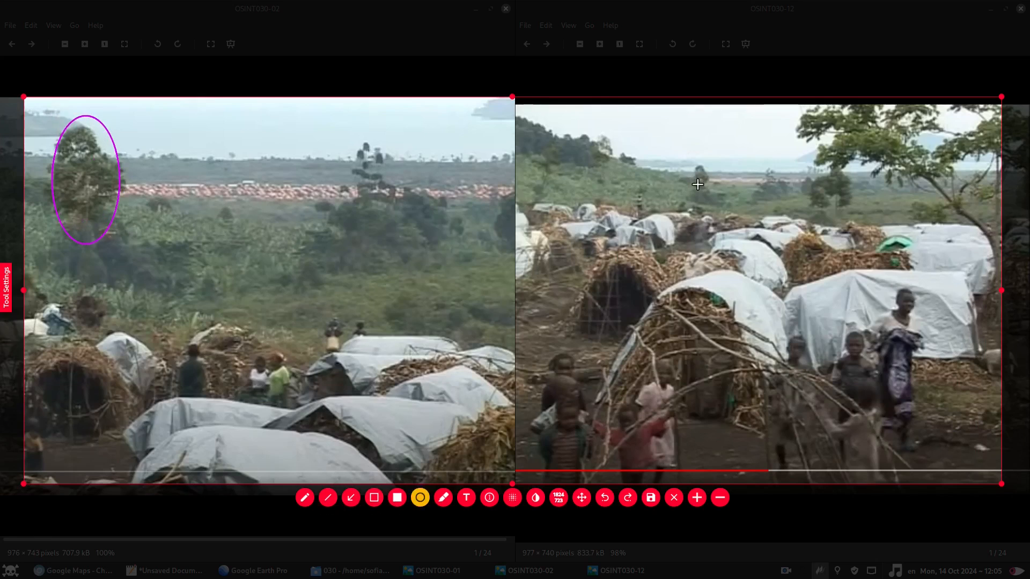
drag(685, 163, 718, 207)
Set the annotation colour to orange (#ff6400) and circle the second matching tree in both stills.
click(6, 281)
click(87, 81)
drag(756, 163, 784, 199)
drag(348, 138, 396, 211)
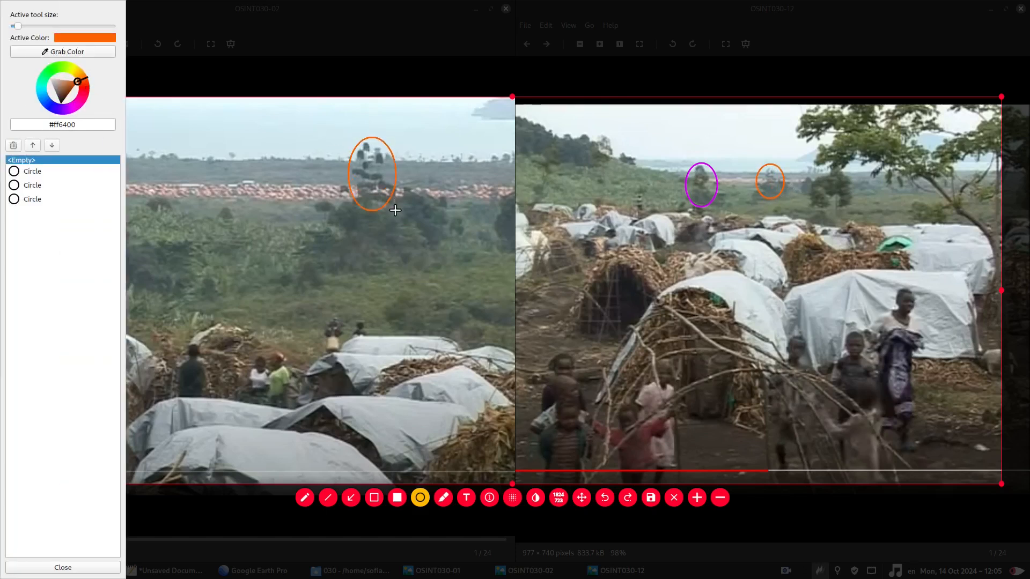
Trace the matching tent's front edge freehand in blue (#00aaff) in both stills and close the capture.
click(80, 103)
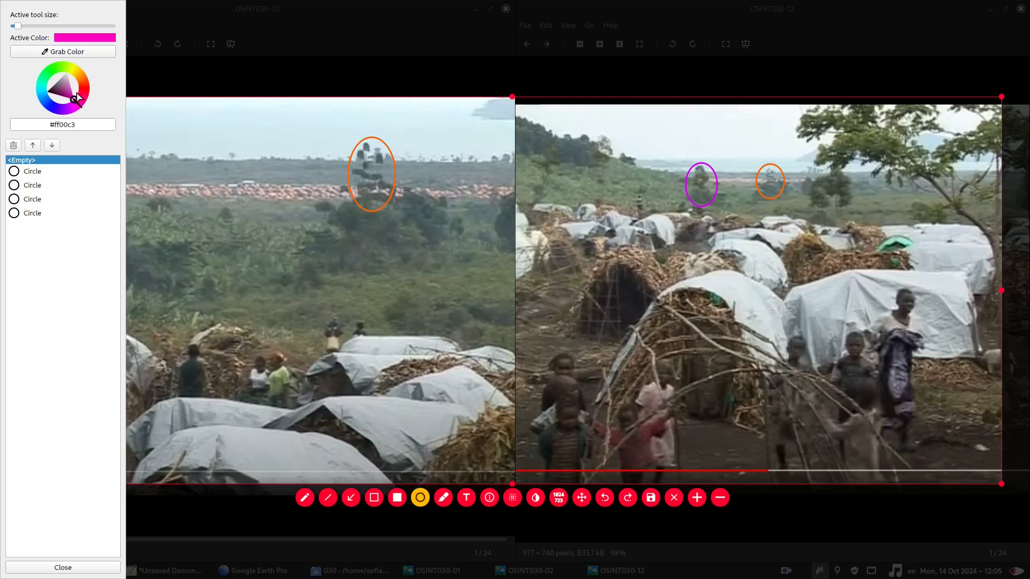
click(43, 100)
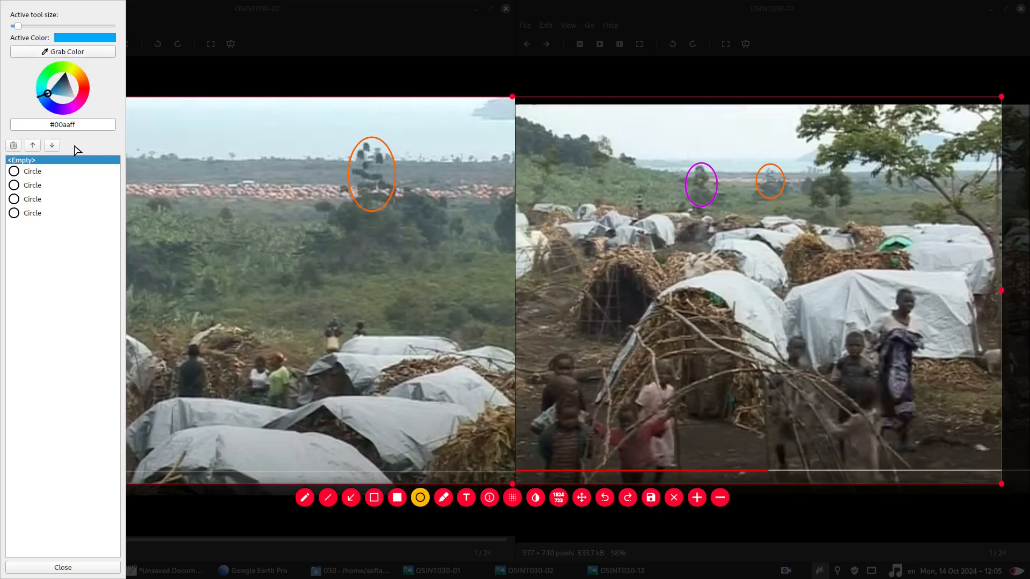
click(86, 568)
click(305, 498)
mouse_move(290, 426)
mouse_down()
mouse_move(325, 405)
mouse_move(384, 462)
mouse_up()
drag(759, 229, 781, 251)
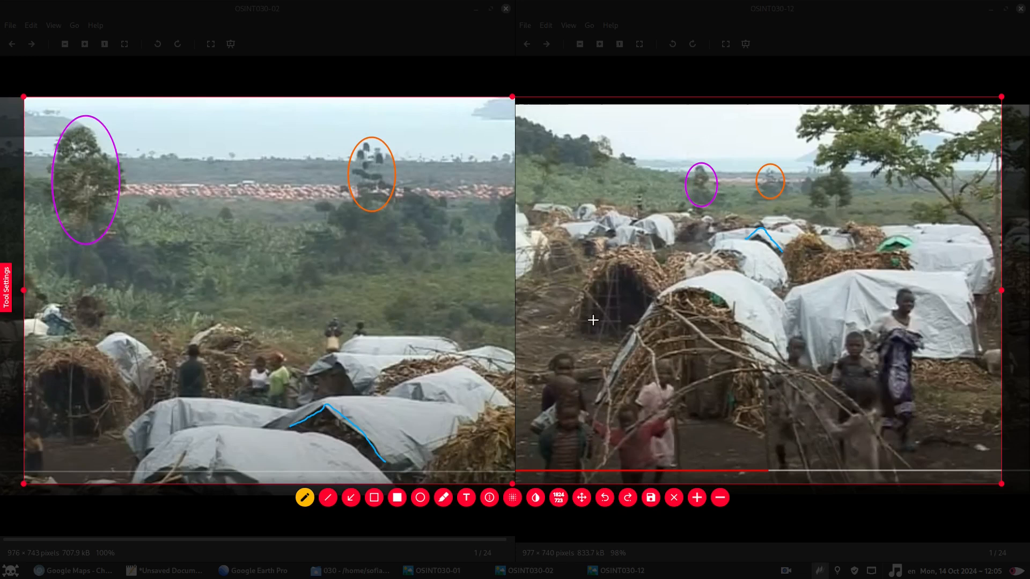
key(Escape)
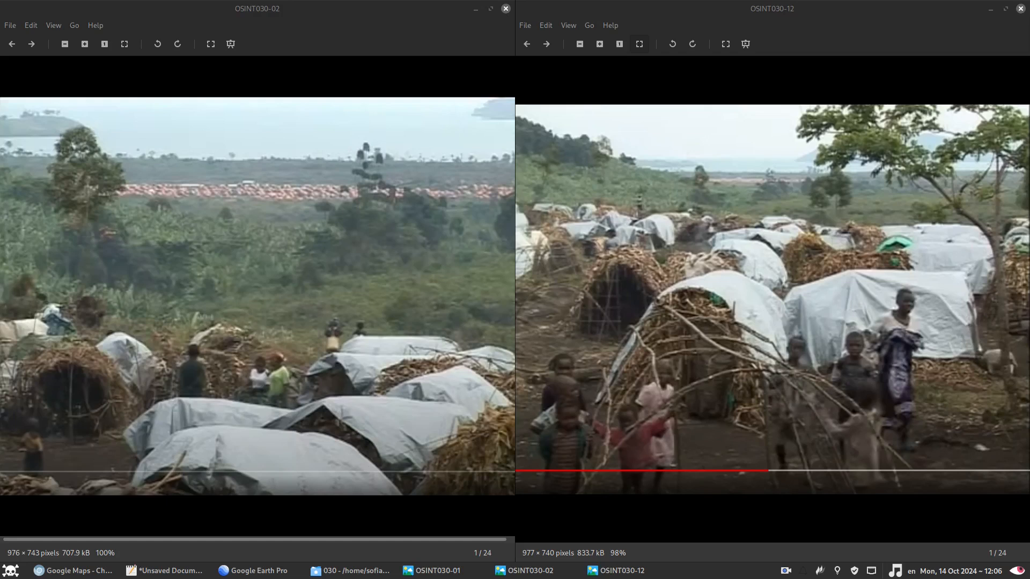
Switch to Google Earth Pro and zoom, tilt and rotate the 3D view toward the hill and lake beyond the camp.
click(246, 570)
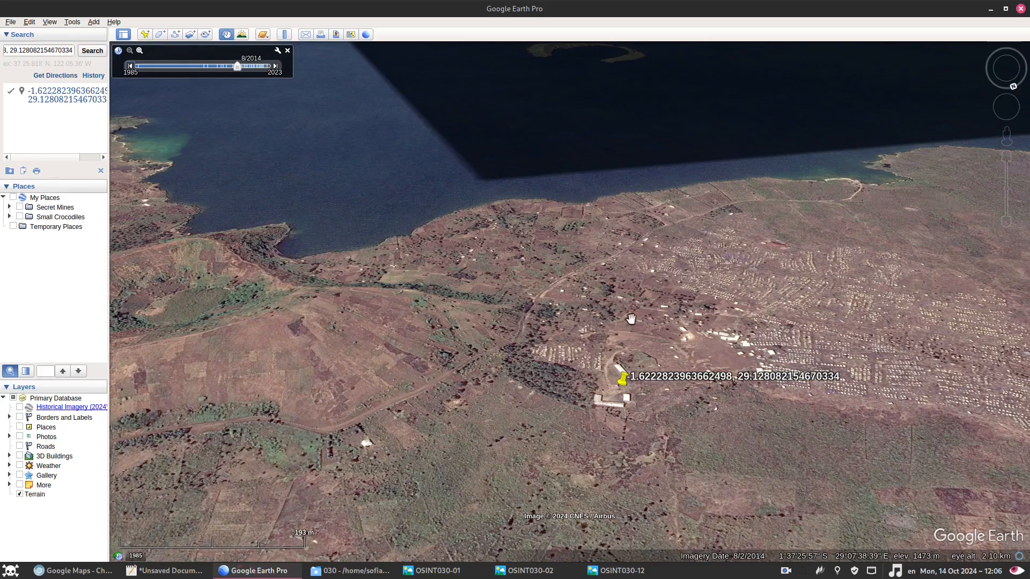
scroll(569, 301, up, 3)
scroll(569, 304, up, 3)
middle_drag(553, 216, 555, 257)
drag(554, 256, 610, 335)
middle_drag(713, 316, 542, 333)
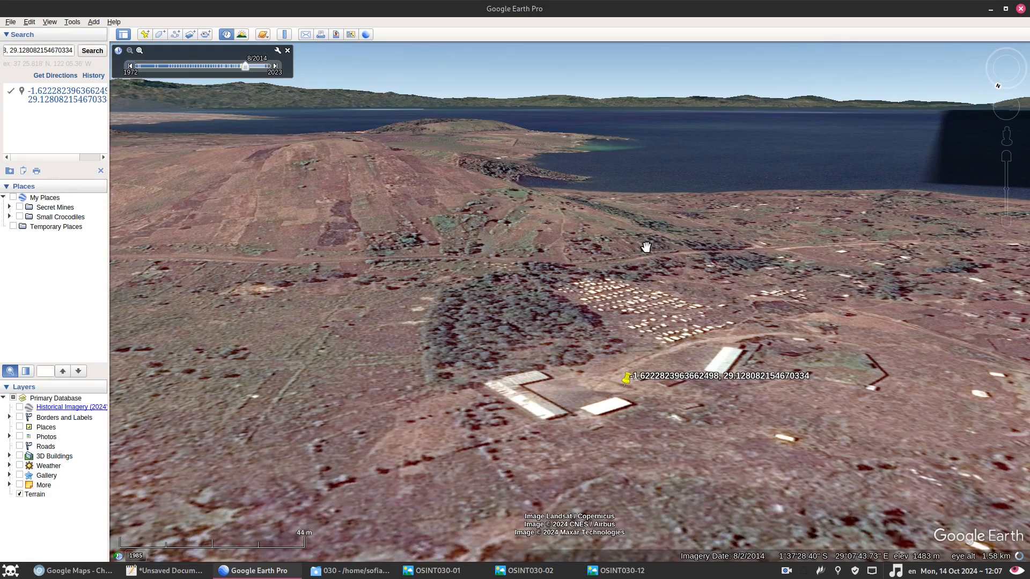
Compare the stills OSINT030-02 and OSINT030-12 with the tilted Google Earth Pro view of the camp and lake.
click(528, 570)
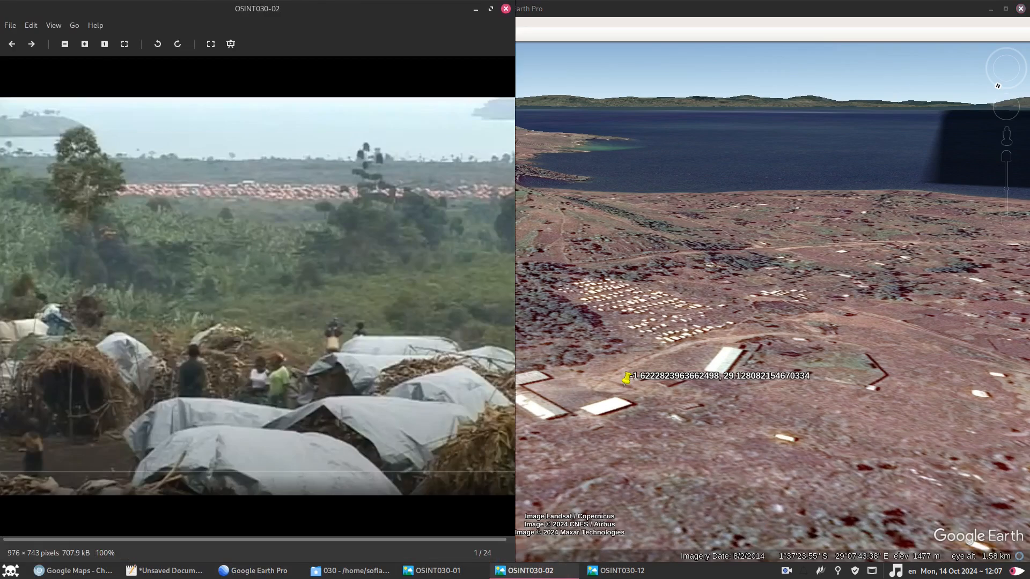
click(620, 572)
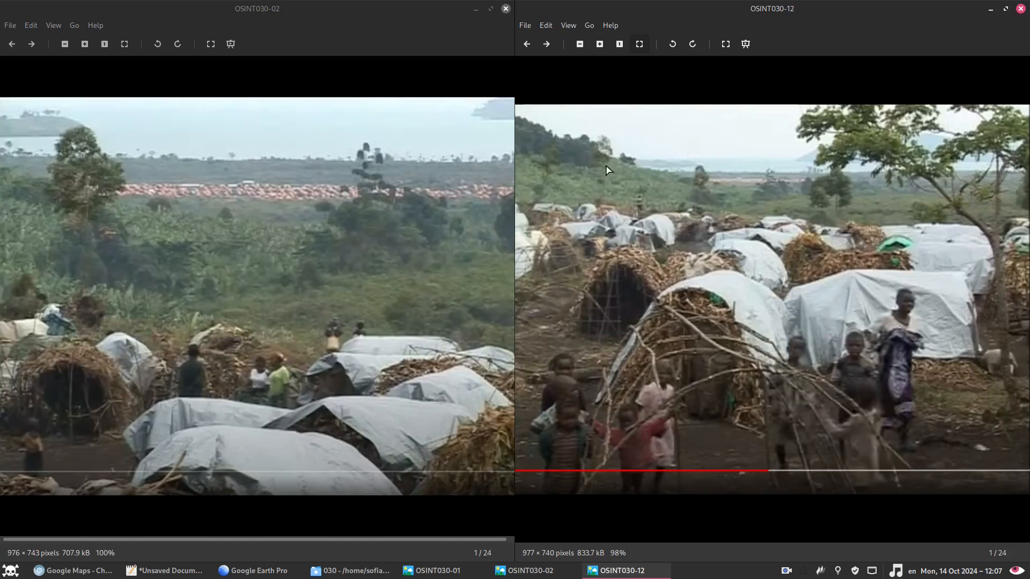
click(252, 571)
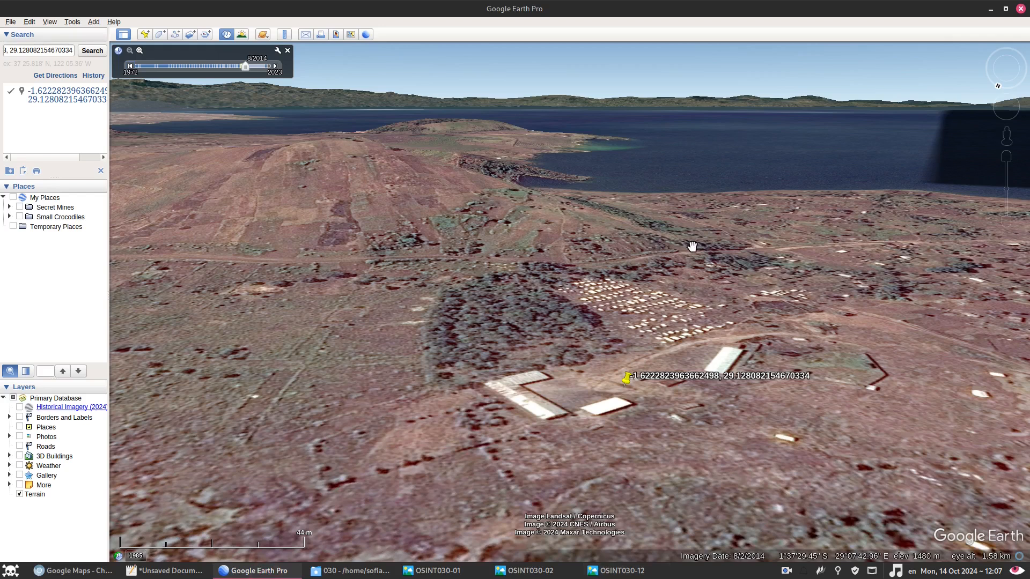
Bring up the still OSINT030-01 and place it beside Google Earth Pro with the 3D view rotated to face the hill.
click(354, 570)
click(437, 571)
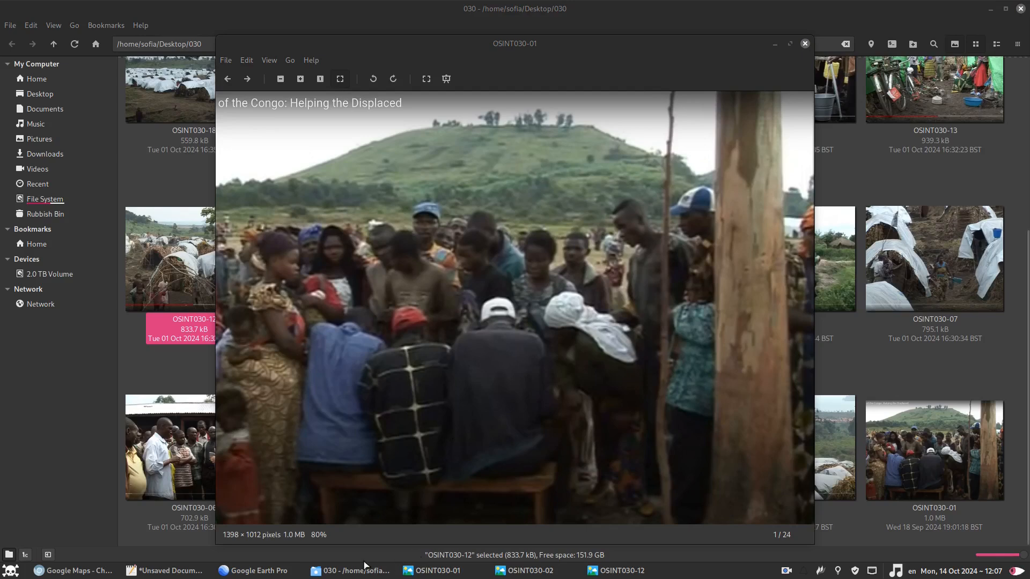
click(254, 571)
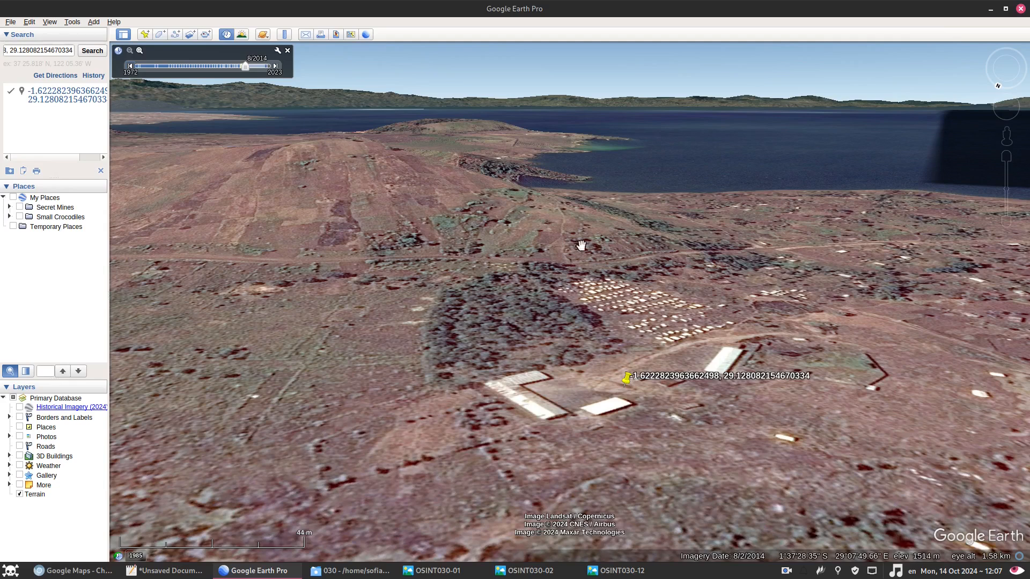
middle_drag(646, 320, 514, 321)
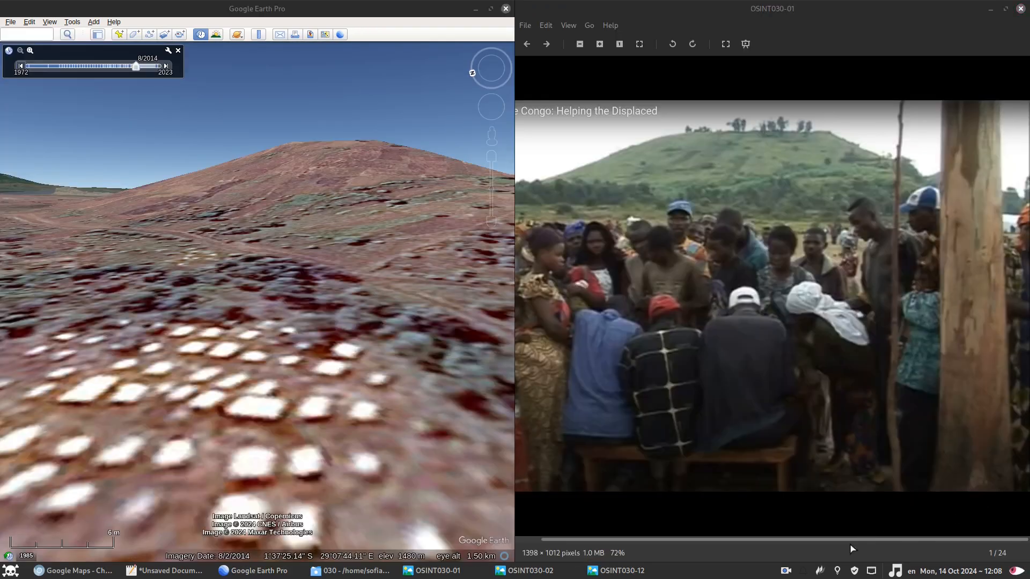
Start a capture across both windows and circle two matching hillside features in the imagery and OSINT030-01, one in blue and one in orange.
click(819, 571)
drag(2, 57, 1013, 514)
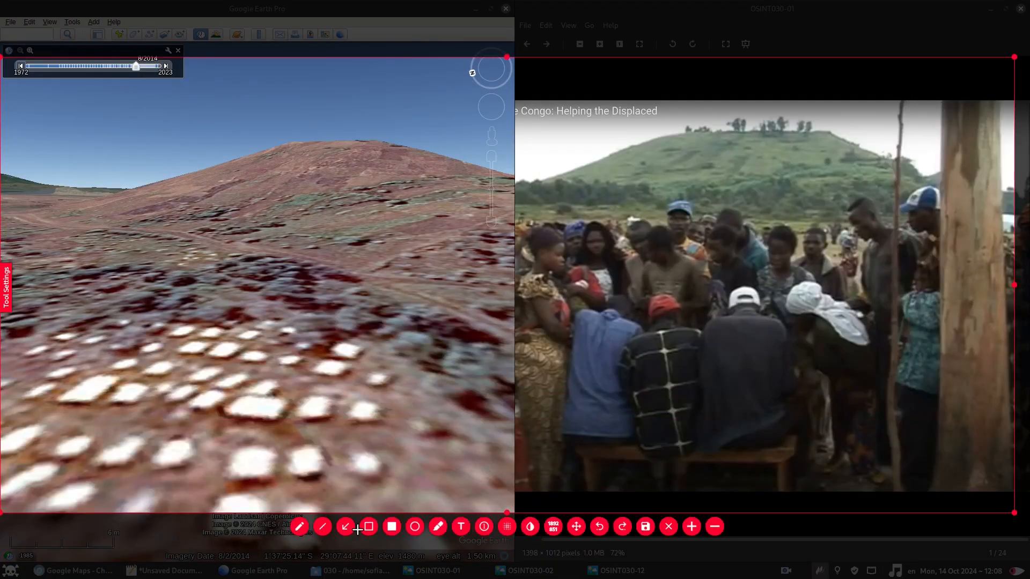
click(414, 526)
drag(227, 161, 243, 178)
click(5, 287)
click(78, 81)
drag(262, 148, 295, 162)
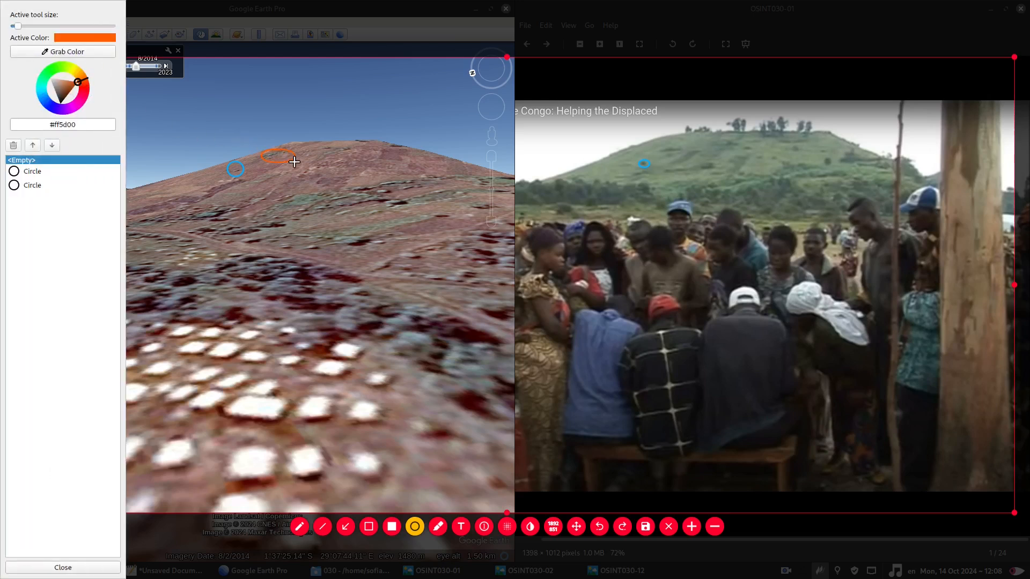
drag(660, 146, 679, 157)
Draw a magenta (#ff00d5) straight line along the tree line below the hill in both the imagery and the still.
click(80, 112)
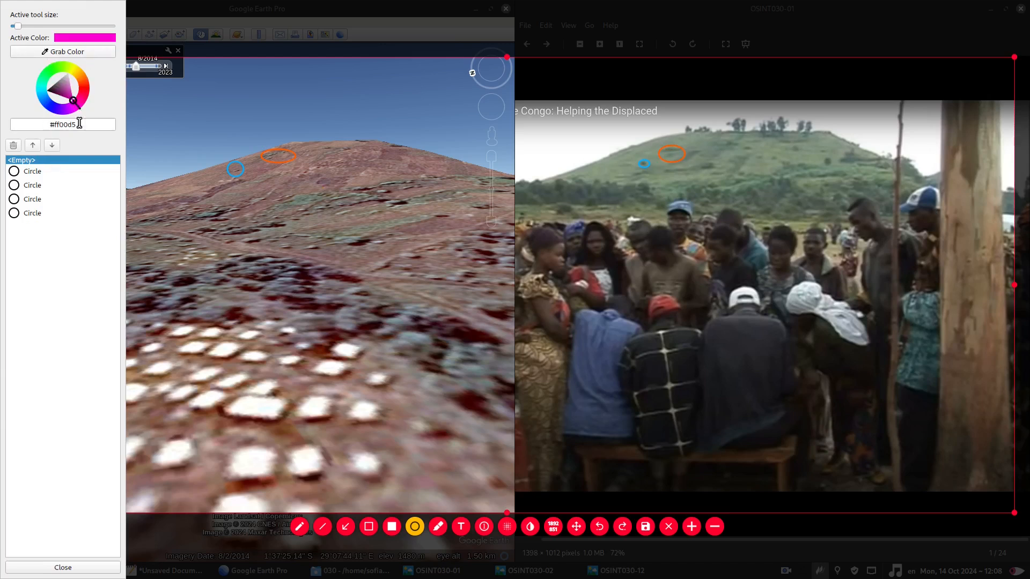
click(42, 571)
click(322, 527)
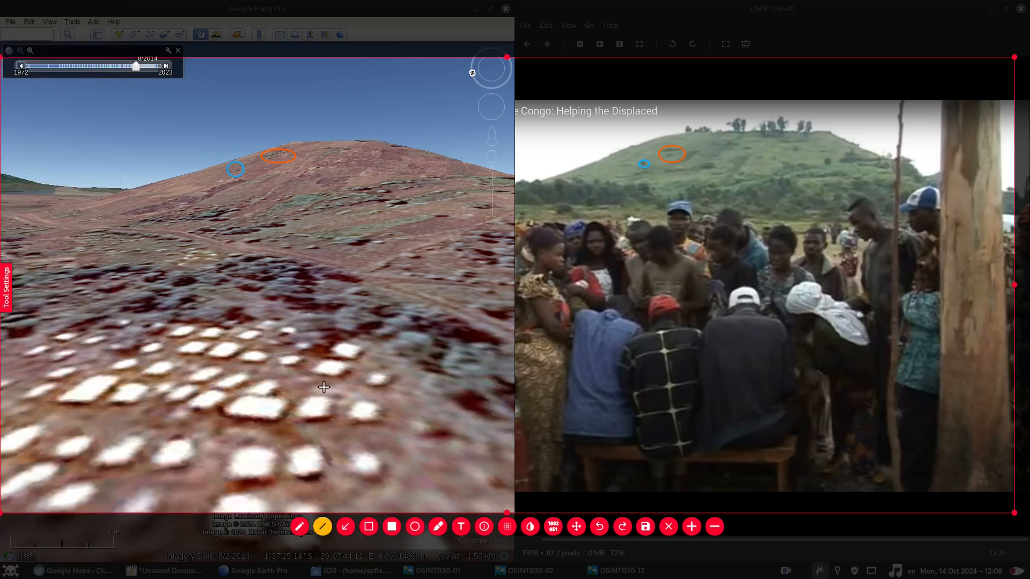
drag(125, 289, 406, 309)
drag(533, 189, 786, 202)
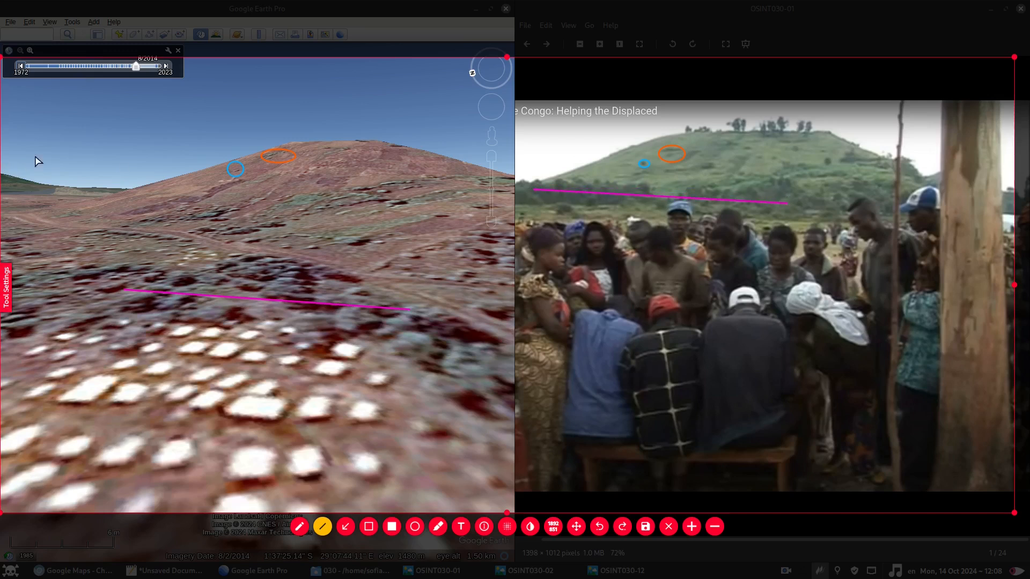
Trace the curved ridge on the hill's lower slope freehand in red in both images and close the capture.
click(8, 295)
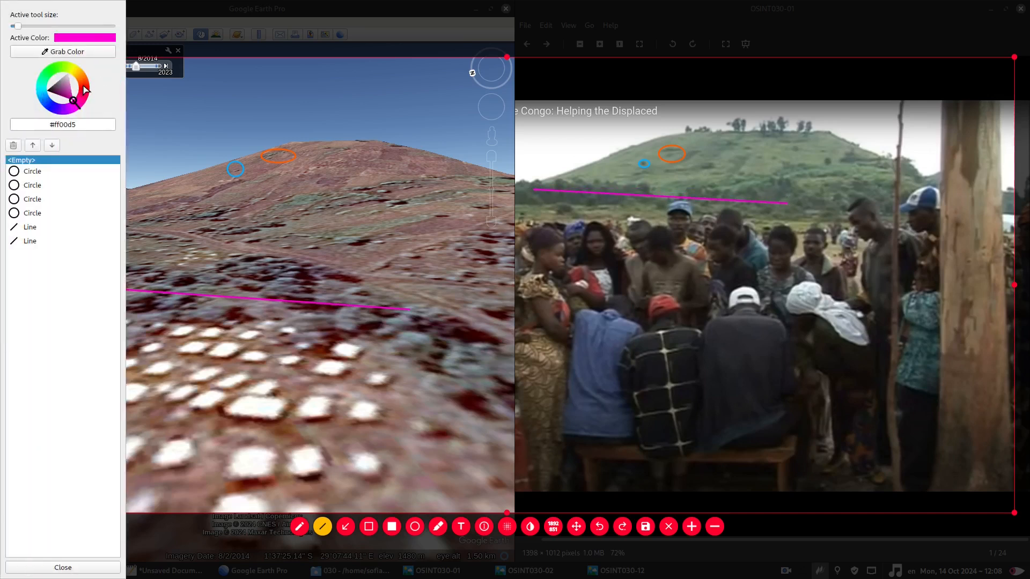
click(85, 90)
click(102, 568)
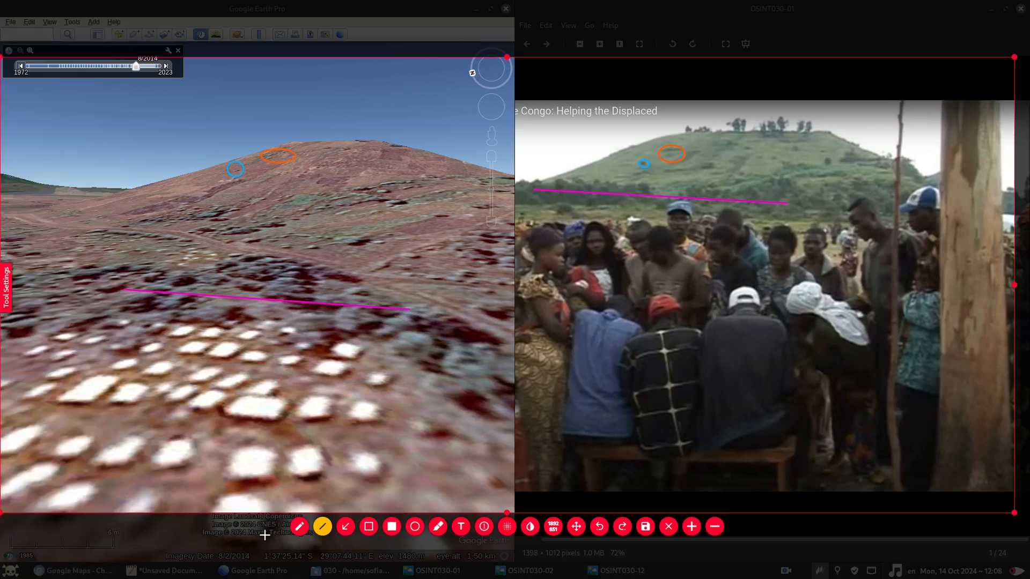
click(300, 526)
drag(479, 183, 274, 215)
drag(885, 160, 735, 182)
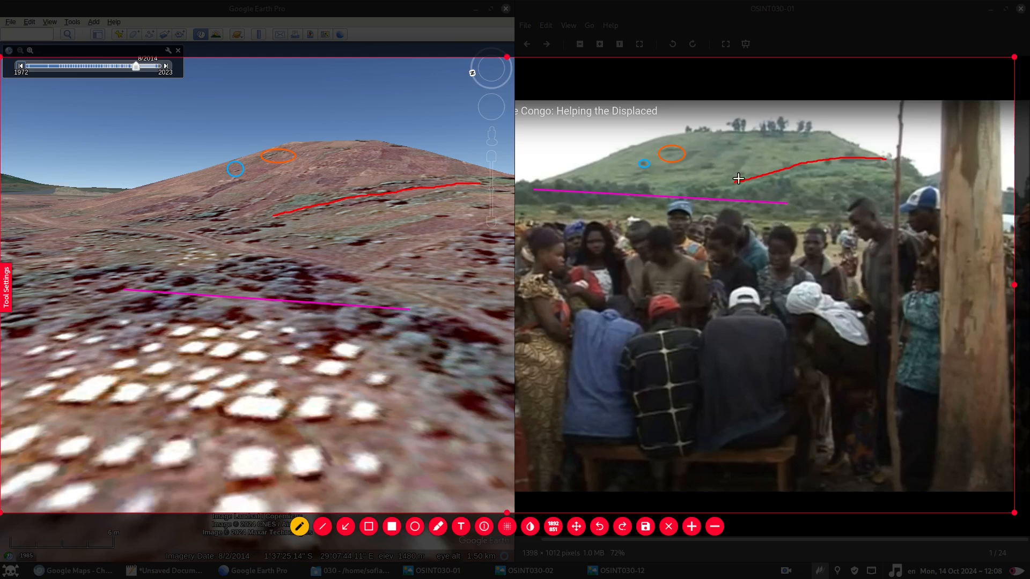
key(Escape)
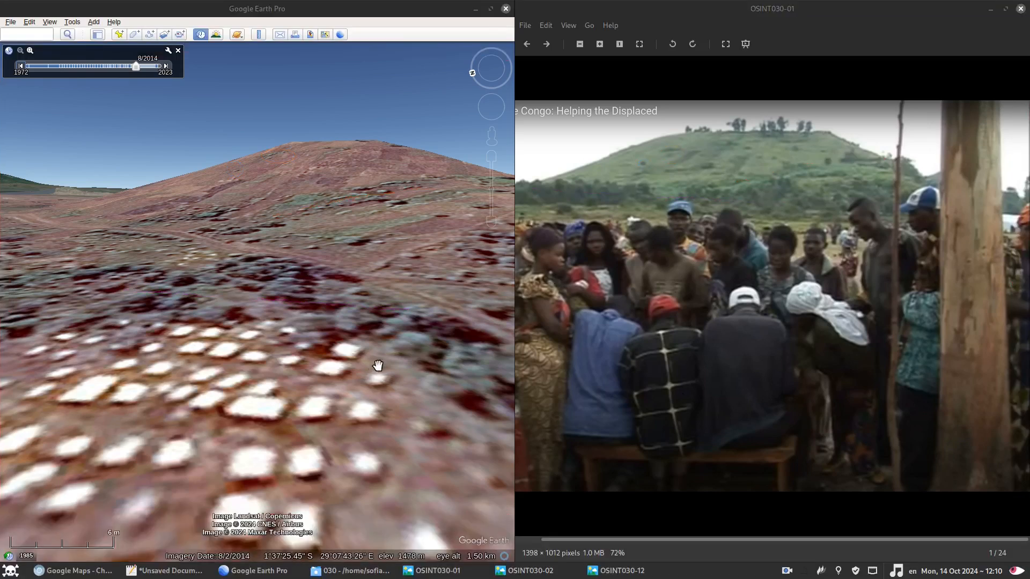
Examine the small tent cluster beside the woodland and the area around the coordinate pin from above.
scroll(369, 371, down, 2)
middle_drag(369, 371, 331, 352)
scroll(330, 352, down, 2)
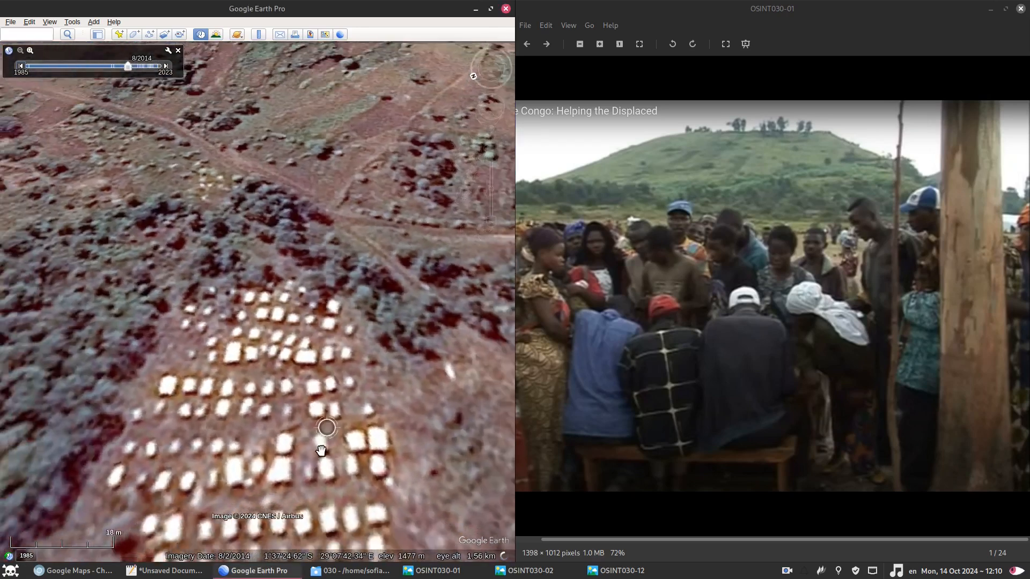
drag(326, 425, 354, 222)
drag(443, 462, 335, 411)
mouse_move(336, 411)
middle_down()
mouse_move(326, 270)
mouse_move(354, 306)
middle_up()
scroll(366, 325, down, 2)
drag(360, 326, 298, 356)
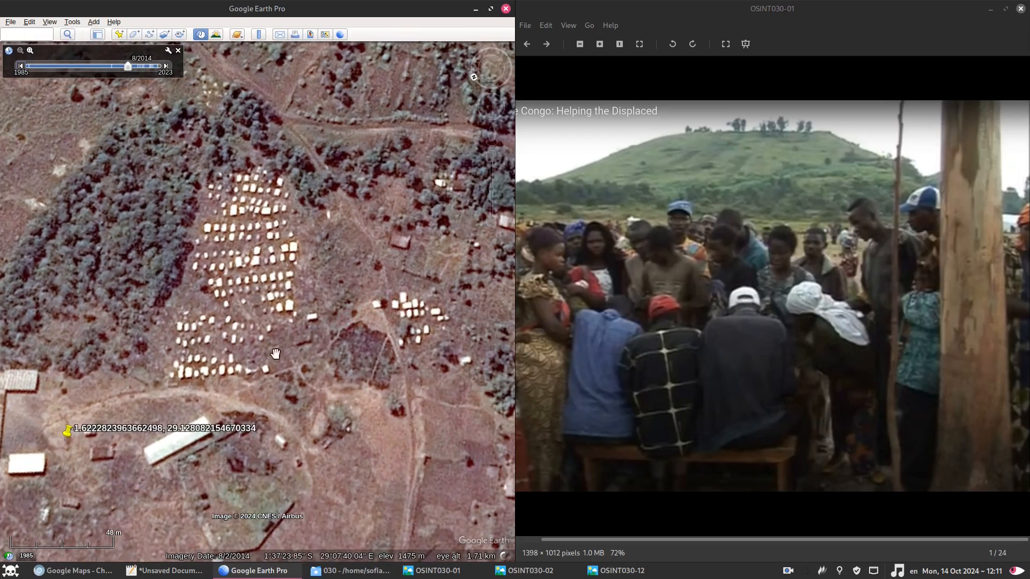
Check the January 2010 imagery of the camp, and set the historical imagery to October 2014, centred on the tent cluster.
click(124, 68)
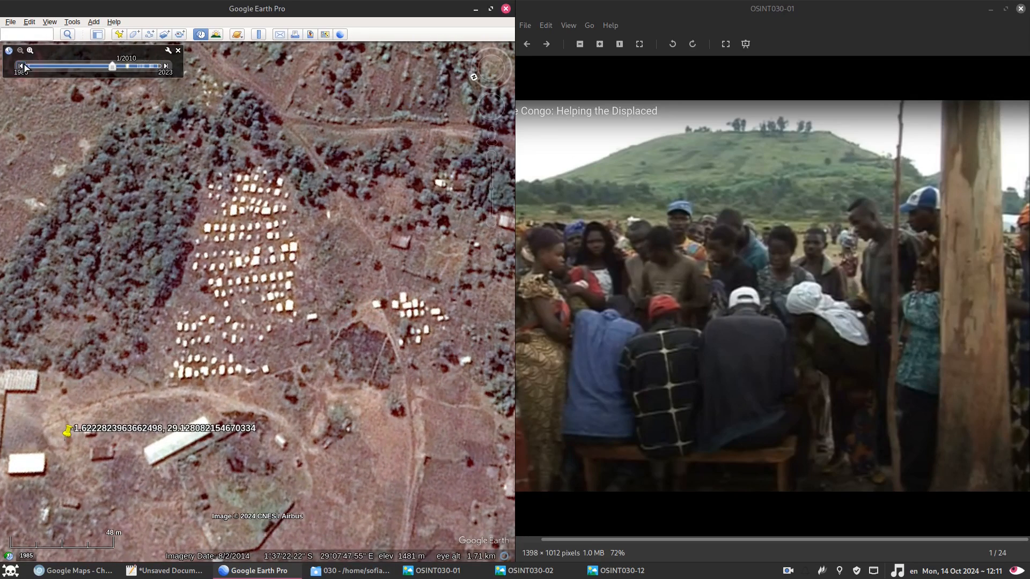
click(167, 67)
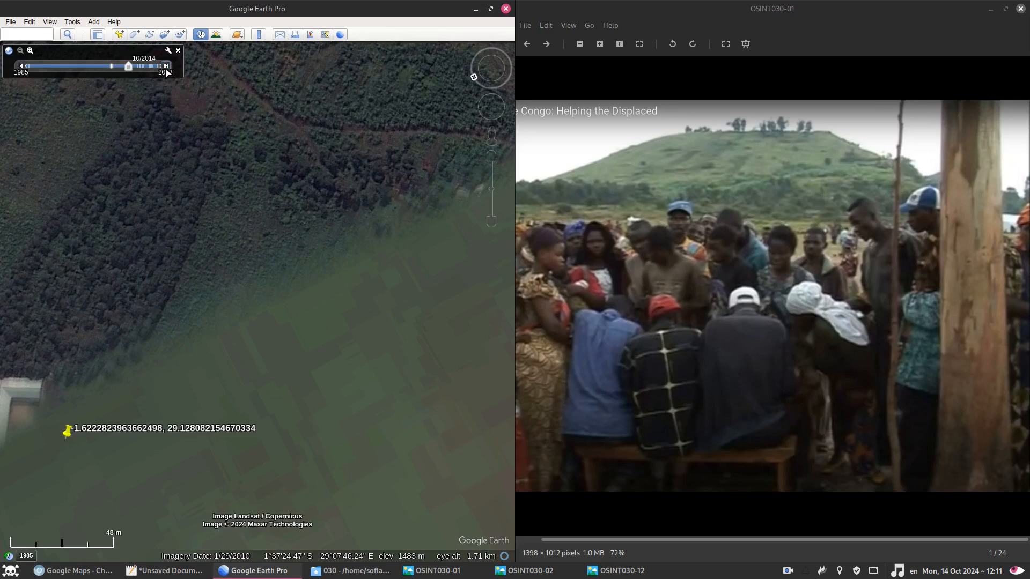
drag(353, 347, 374, 389)
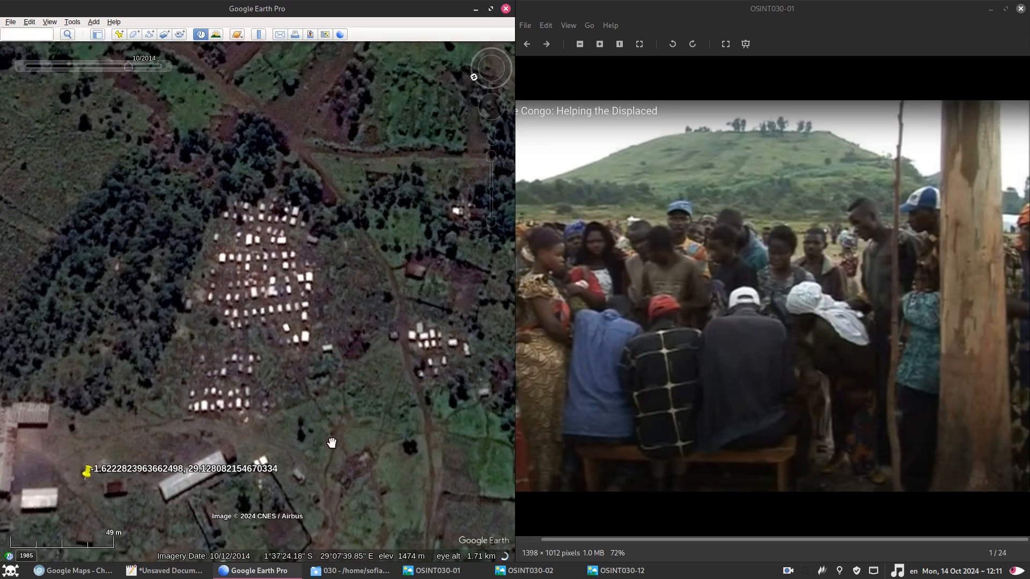
scroll(333, 432, up, 1)
middle_drag(351, 367, 339, 395)
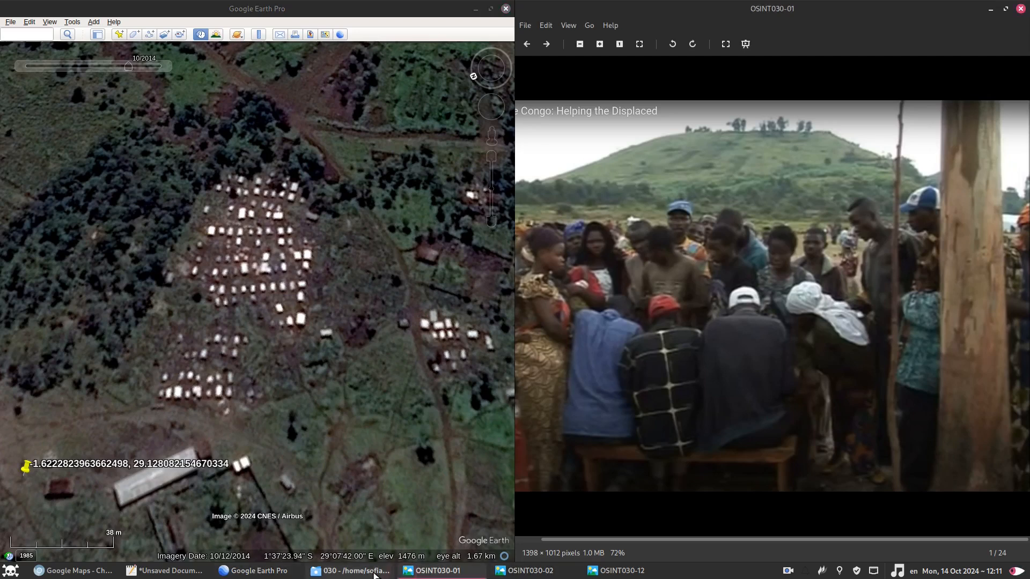
Review the stills OSINT030-02 and OSINT030-12, and open OSINT030-11 from the 030 folder in a maximized window.
click(530, 571)
click(617, 570)
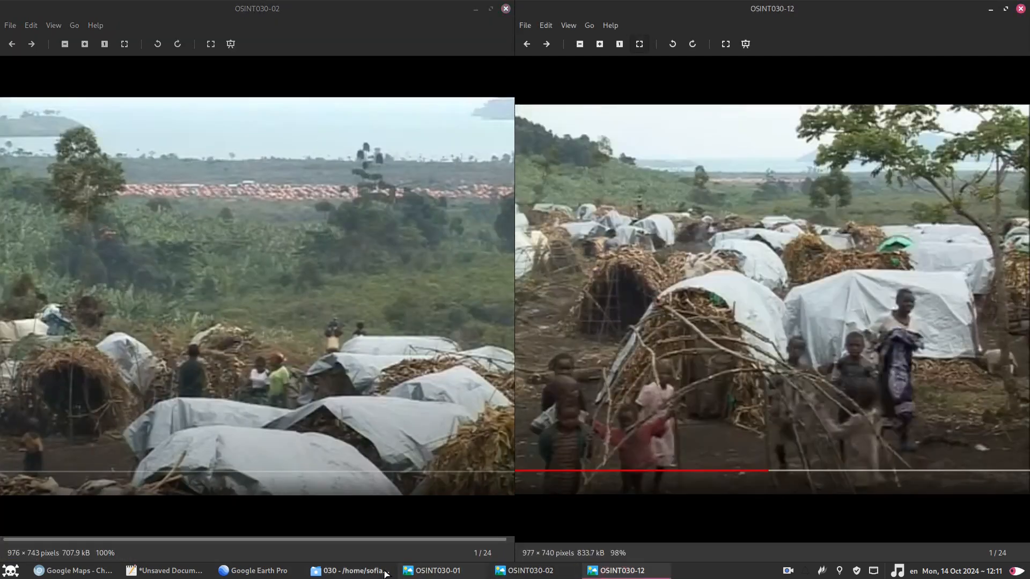
click(350, 571)
double_click(378, 248)
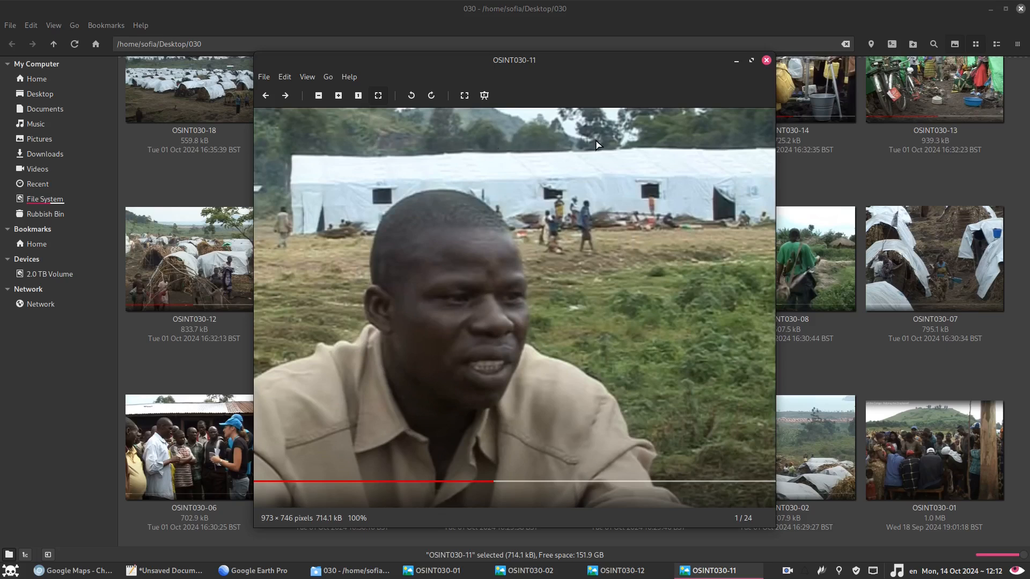
double_click(514, 59)
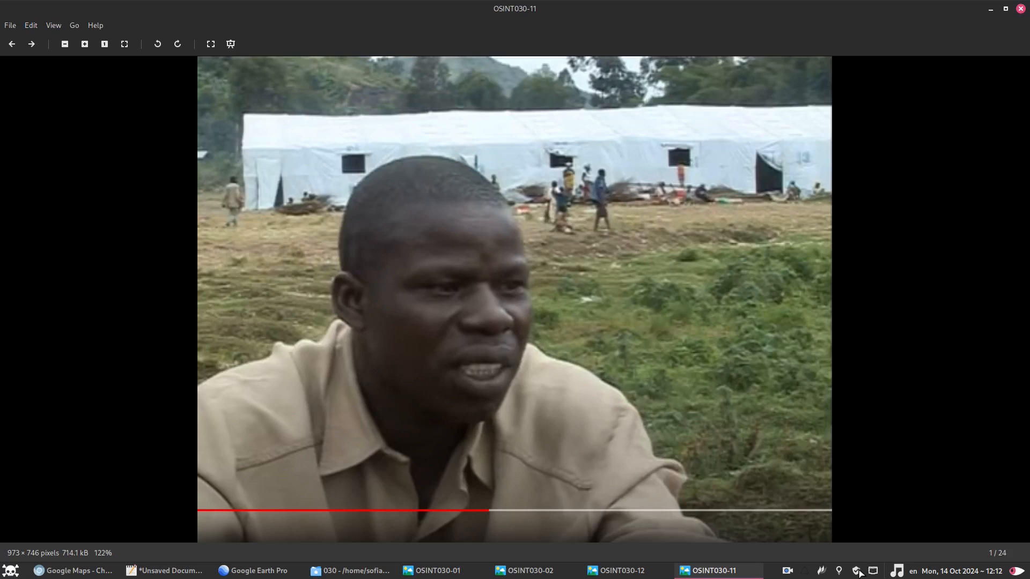
Capture the tent and speaker in still OSINT030-11 and draw a straight red line just above the tent's roof.
click(821, 571)
mouse_move(198, 57)
mouse_down()
mouse_move(844, 425)
mouse_move(829, 464)
mouse_up()
click(337, 476)
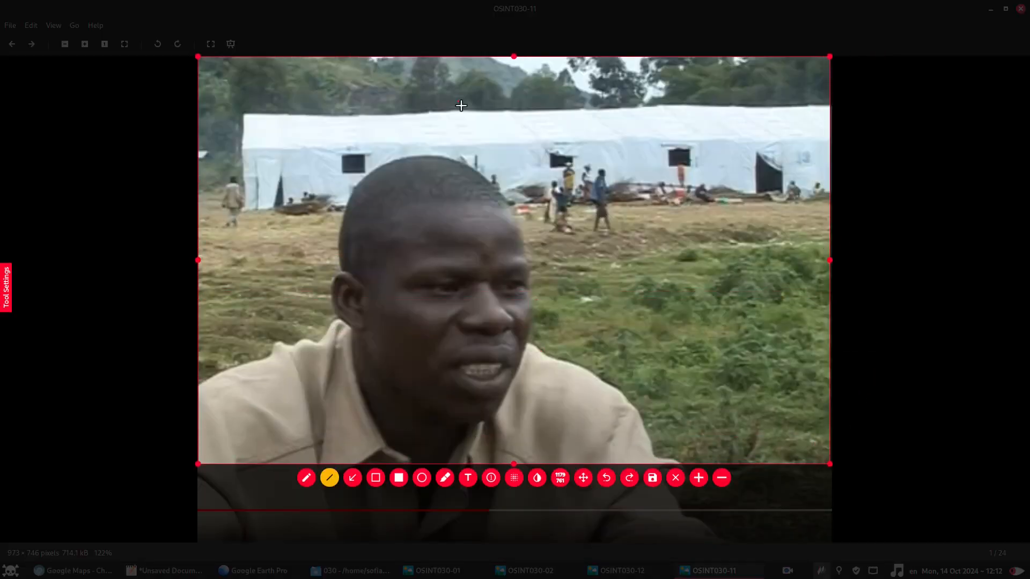
drag(240, 108, 794, 100)
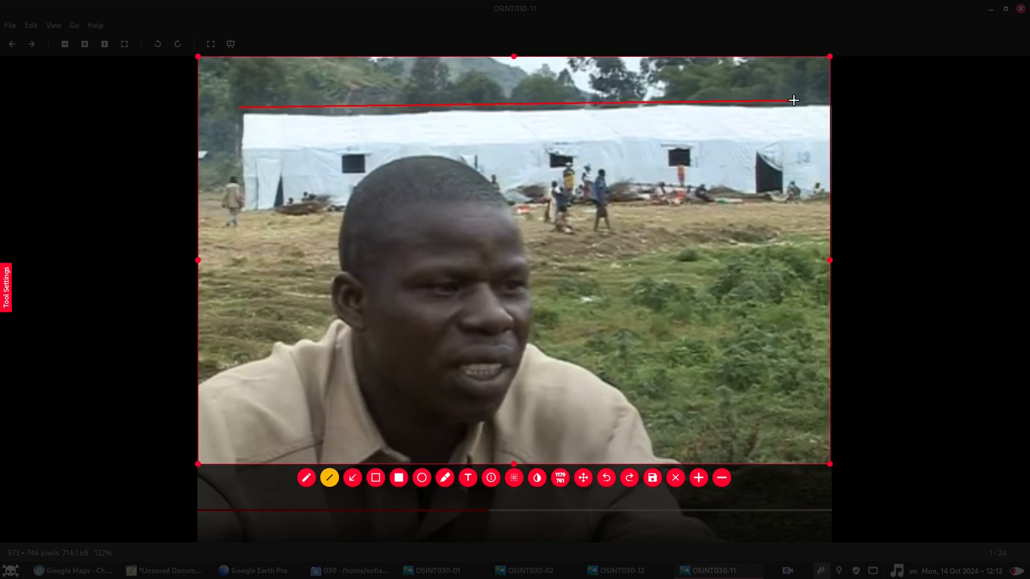
Trace the slope of the nearer hill behind the tent freehand in green (#00ff93).
click(7, 292)
click(45, 83)
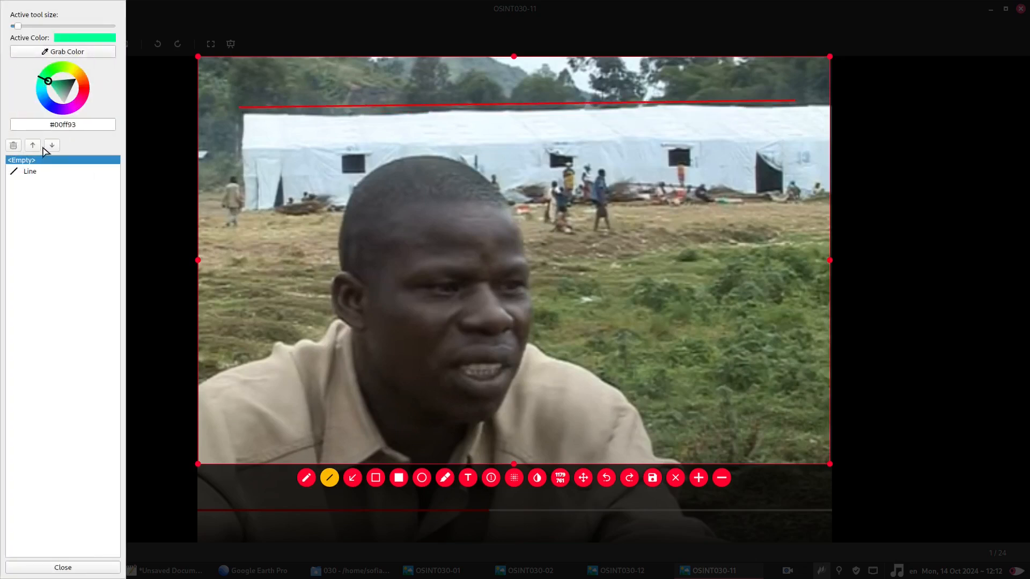
click(86, 566)
click(307, 477)
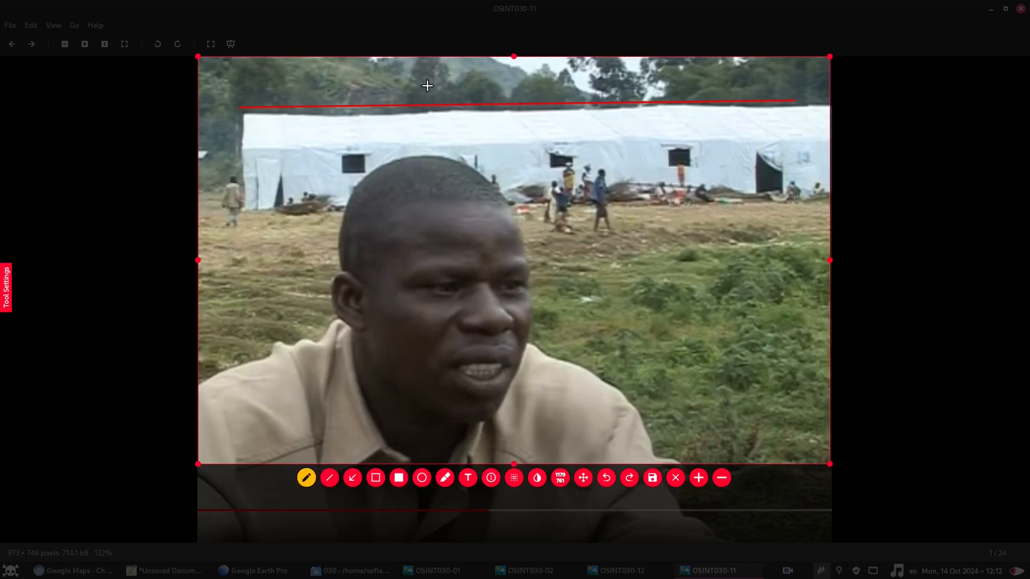
drag(487, 100, 359, 59)
Trace the visible outline of the farther hill behind the tent freehand in blue (#0200ff) and close the capture.
click(5, 288)
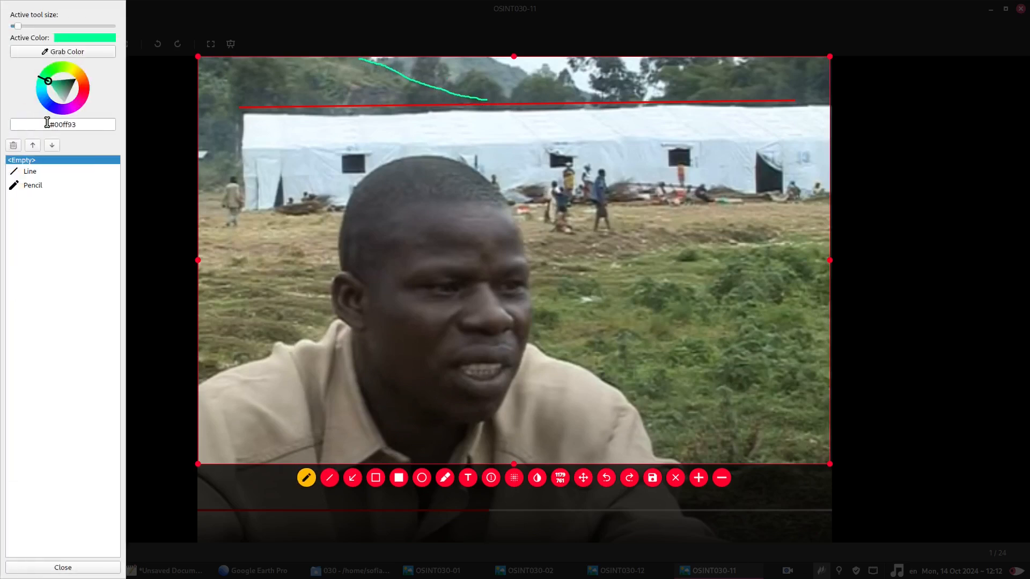
click(50, 109)
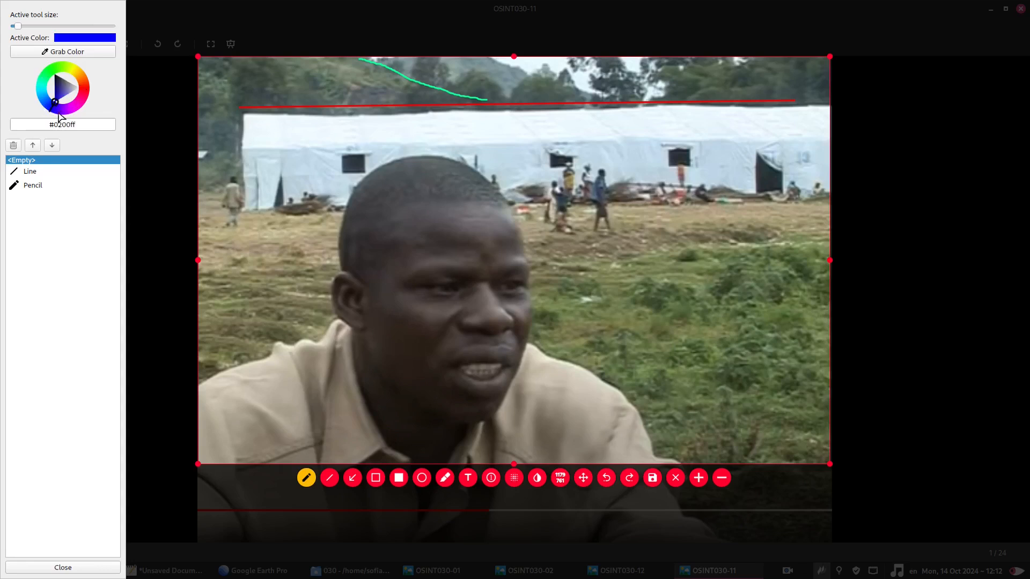
click(104, 573)
drag(576, 88, 486, 54)
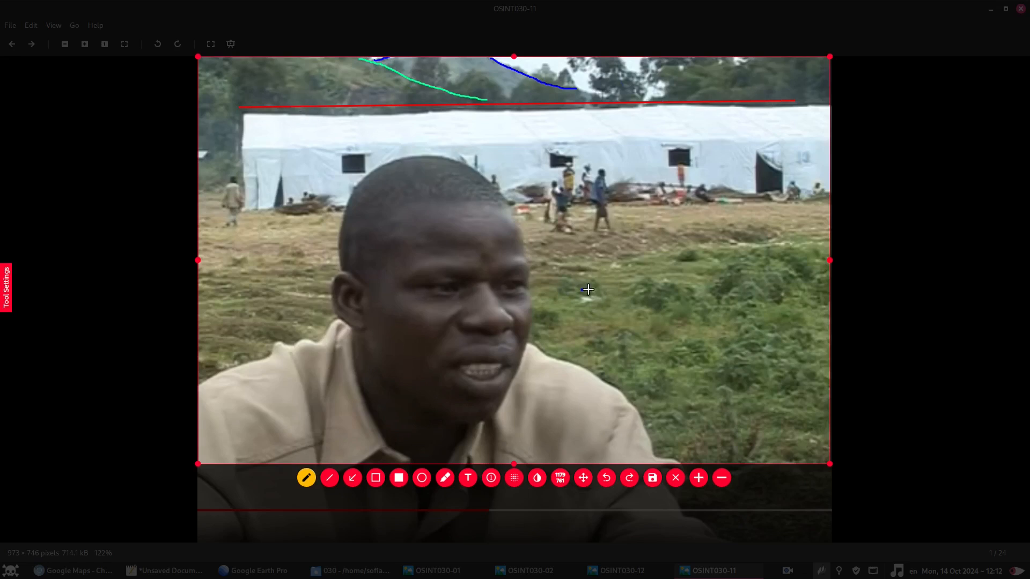
key(Escape)
key(Escape)
key(Escape)
Reopen OSINT030-11 from the 030 folder and place it side by side with OSINT030-01.
click(434, 570)
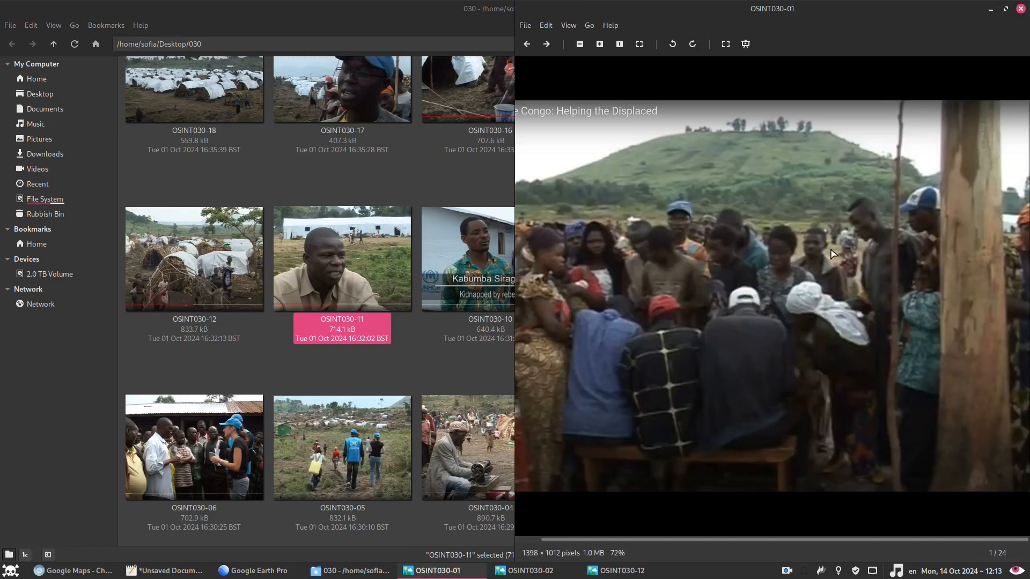
double_click(342, 257)
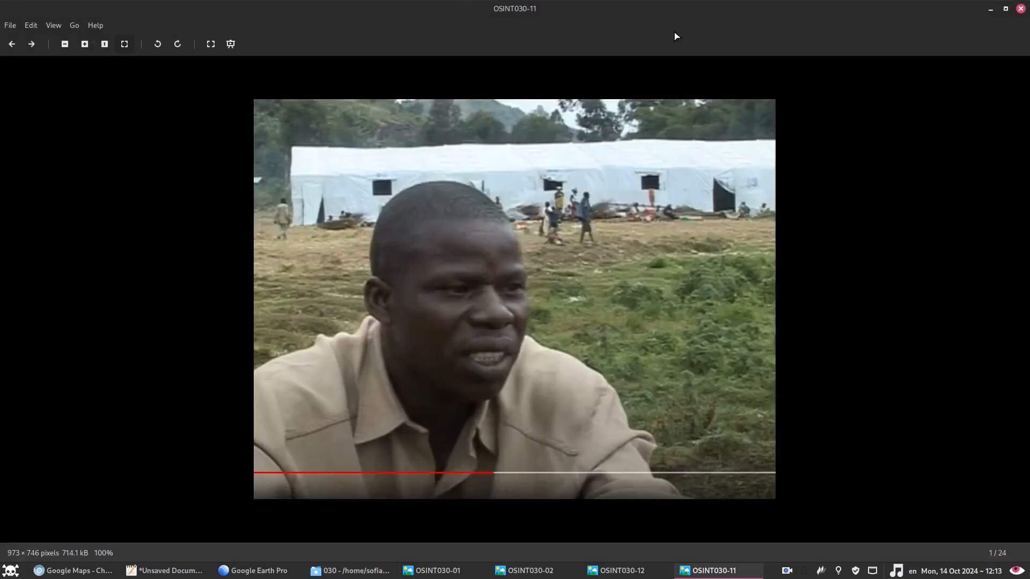
drag(716, 10, 1, 89)
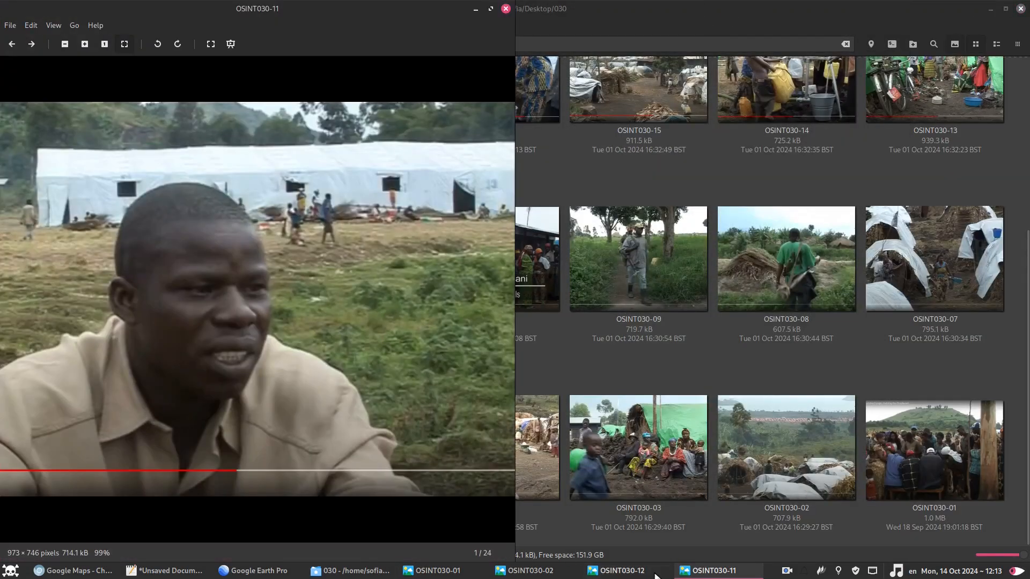
click(622, 571)
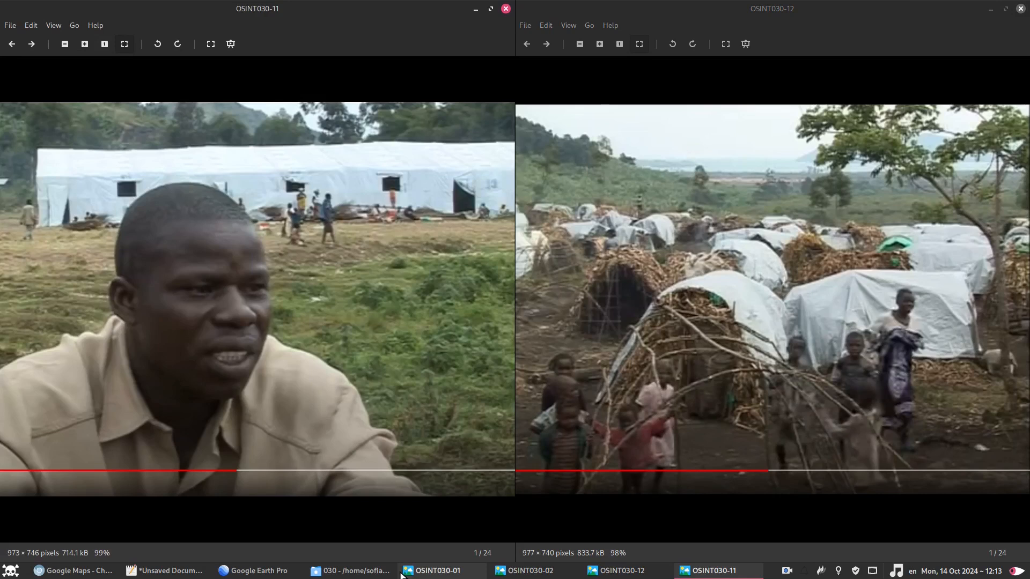
click(413, 575)
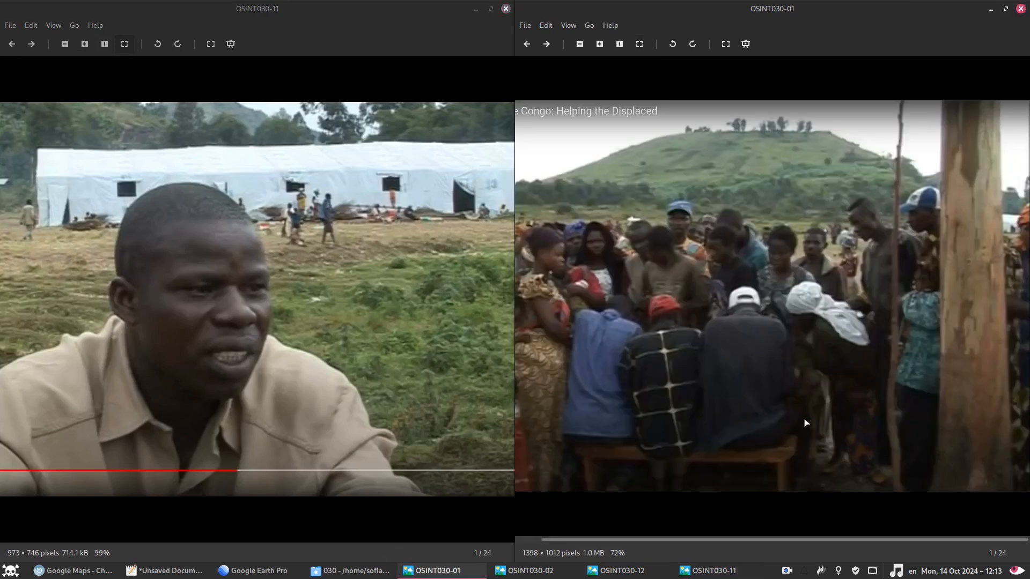
Capture both stills together and trace the nearer hill's descending slope freehand in blue in each image.
click(820, 567)
mouse_move(2, 82)
mouse_down()
mouse_move(948, 437)
mouse_move(1019, 493)
mouse_up()
click(301, 508)
drag(239, 141, 127, 108)
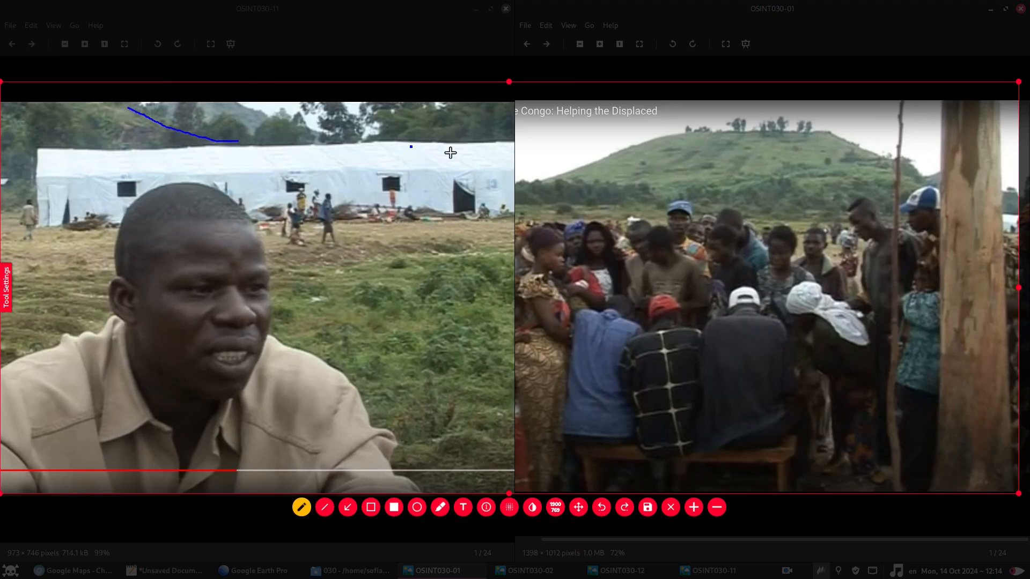
drag(927, 182, 865, 150)
Trace the visible parts of the farther hill freehand in red (#ff0012) in both stills.
click(6, 281)
click(88, 96)
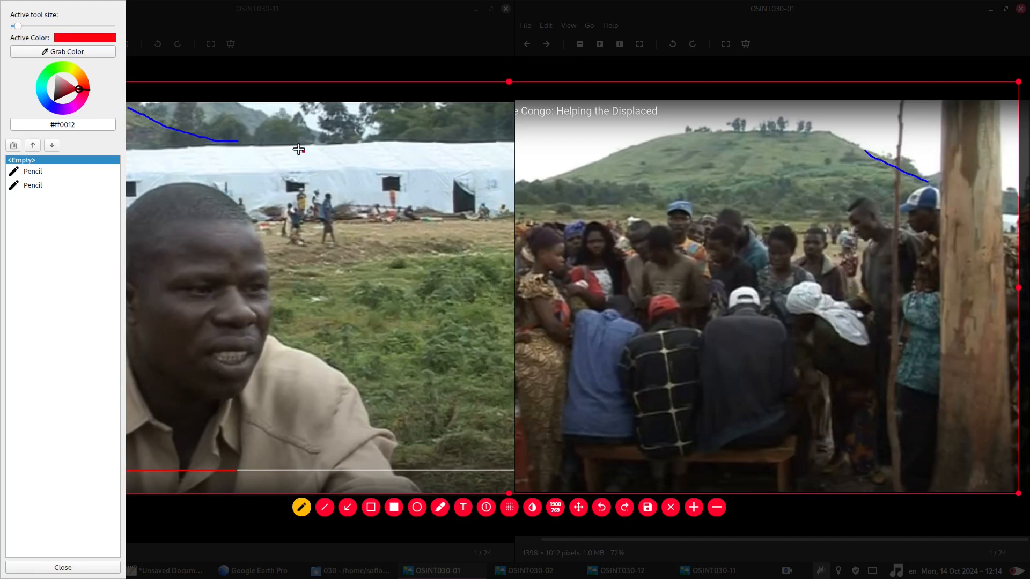
drag(321, 132, 237, 103)
drag(141, 108, 155, 103)
drag(933, 173, 940, 170)
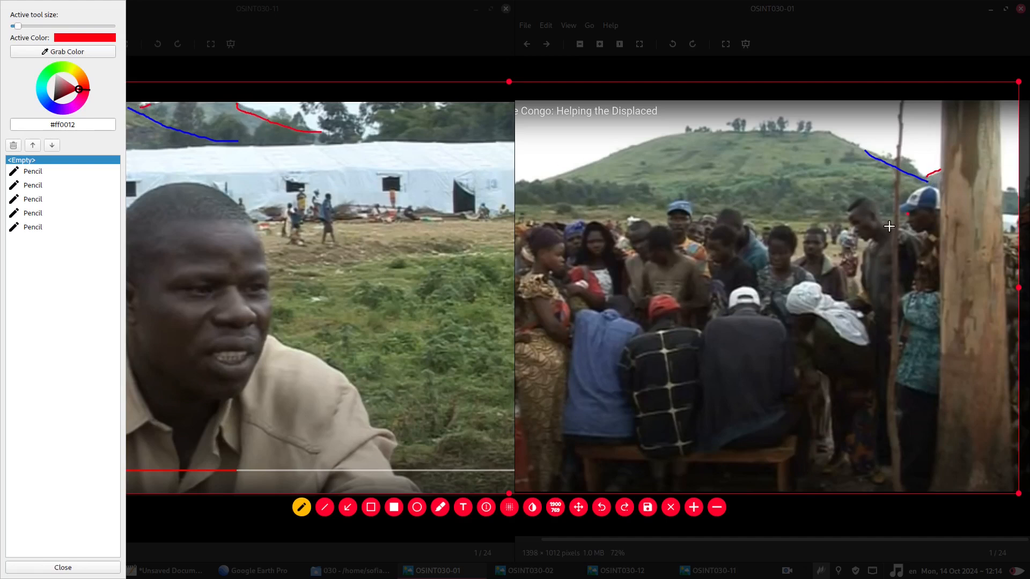
Frame the white tent beside the wooden post in OSINT030-01 with a green (#2bff00) rectangle.
click(56, 68)
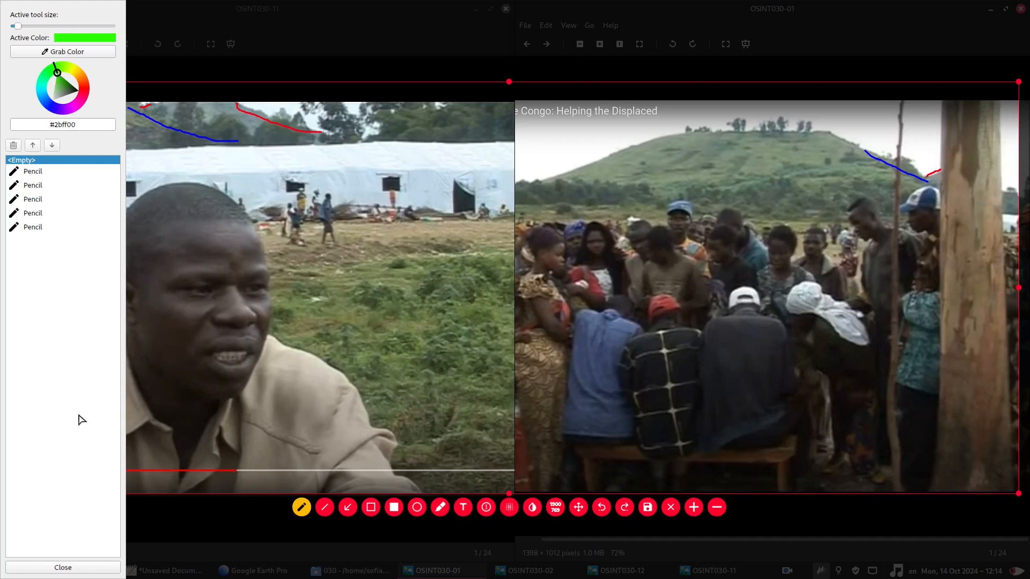
click(62, 567)
click(370, 507)
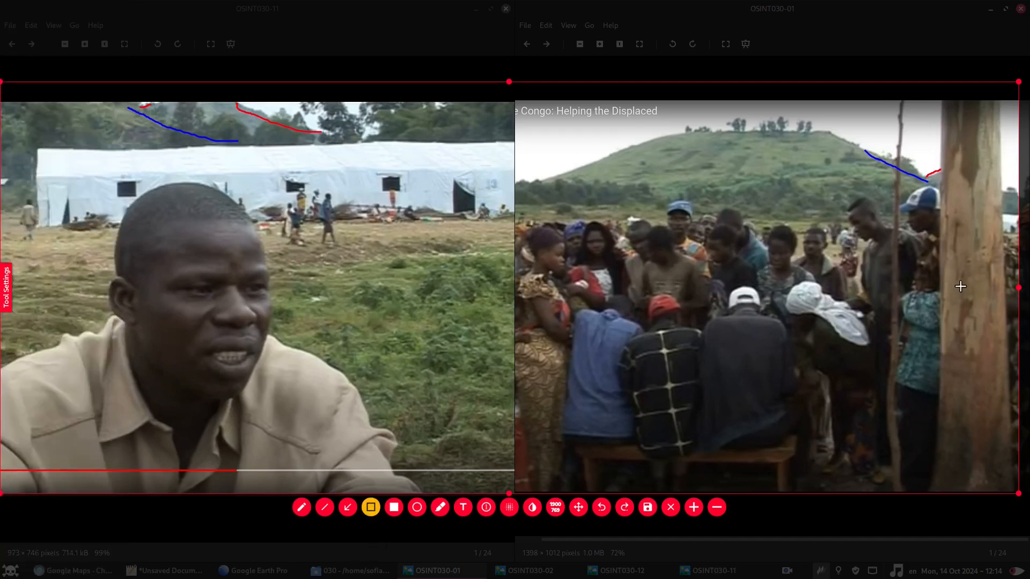
drag(998, 208, 1020, 240)
Draw a straight light-blue (#00d6ff) line above the tent in each still and close the capture.
click(6, 285)
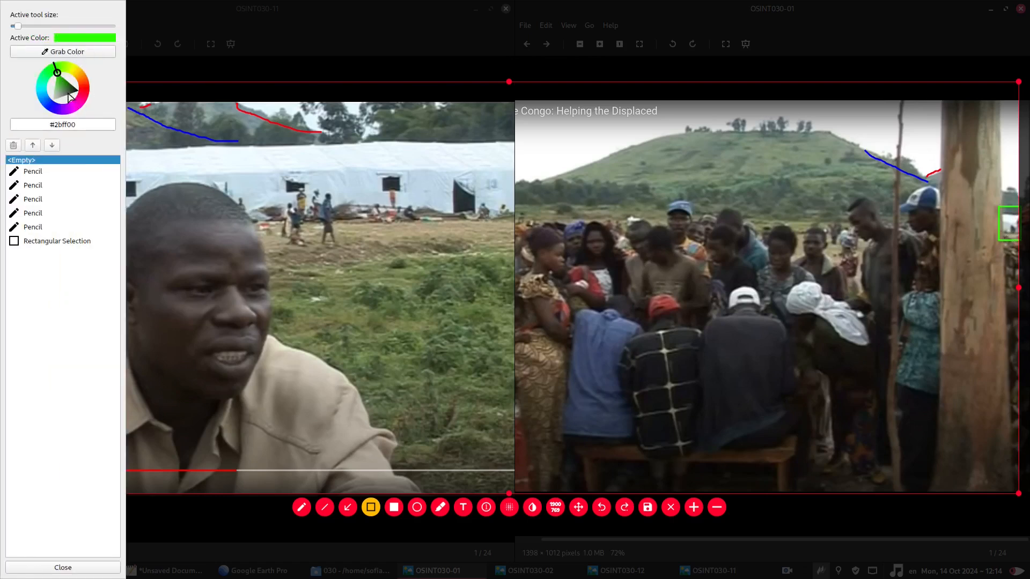
click(40, 97)
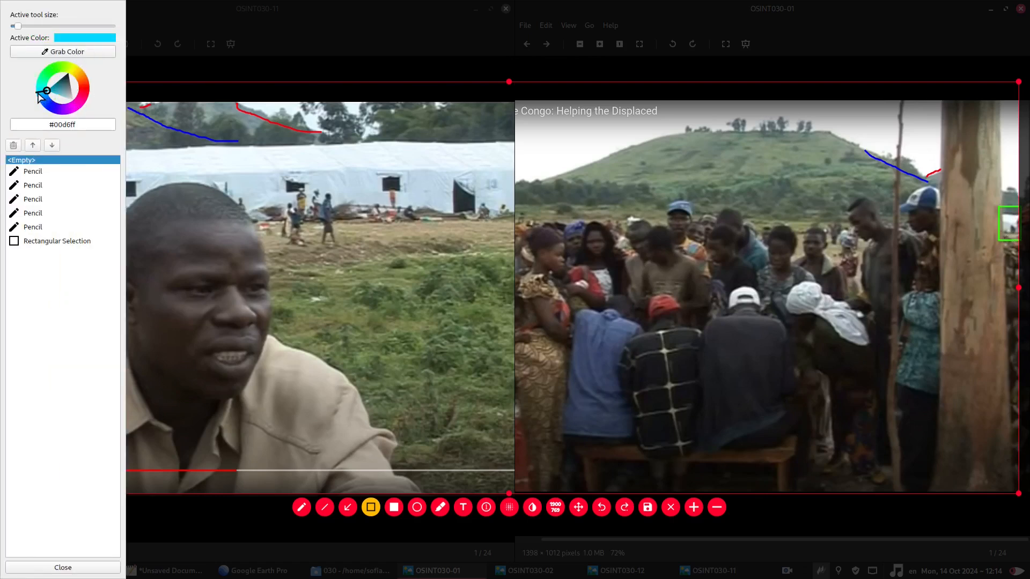
click(76, 569)
click(325, 507)
drag(29, 139, 478, 130)
drag(827, 201, 1016, 201)
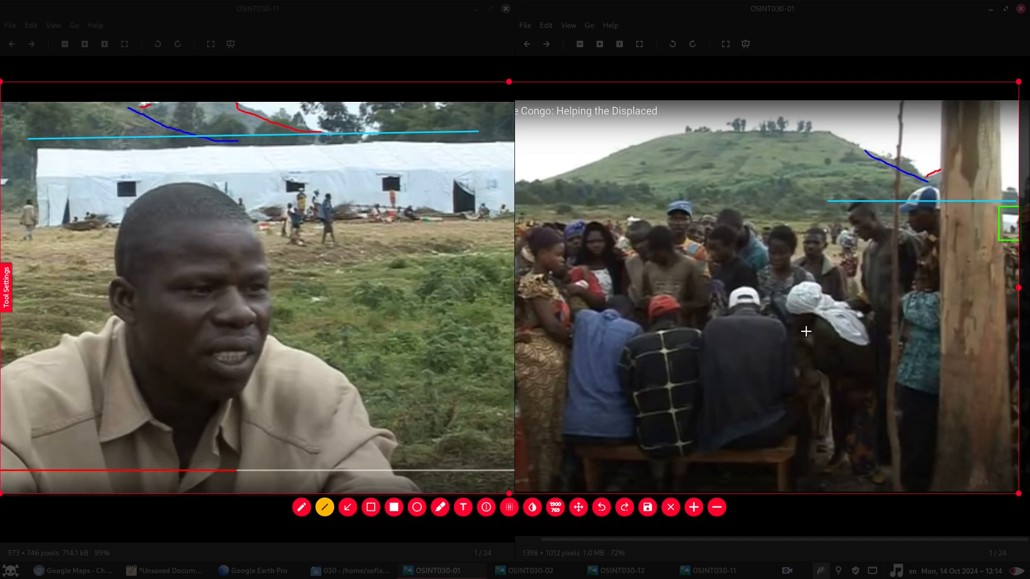
key(Escape)
key(Escape)
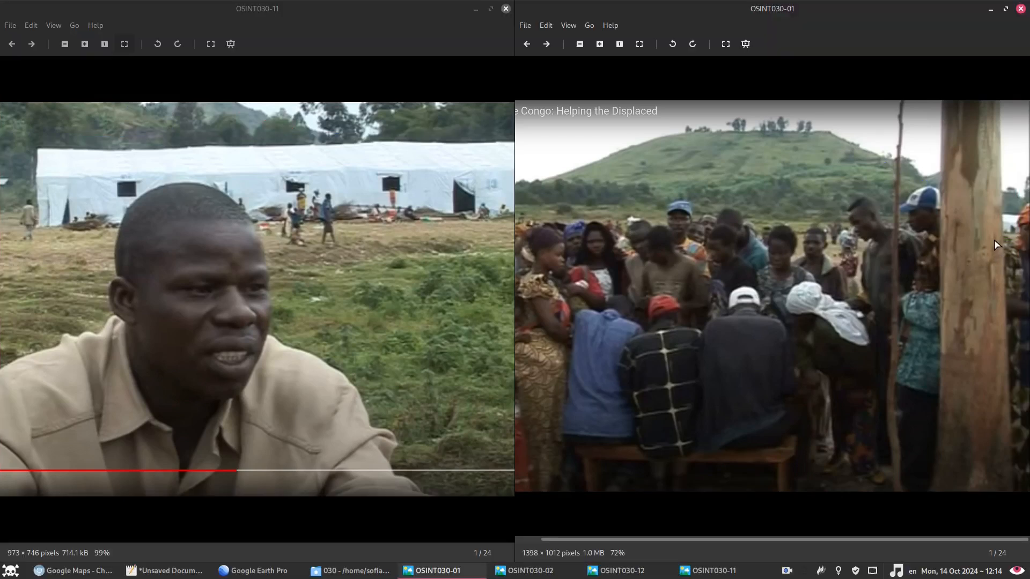
Examine the white tent up close in both stills and compare it with the October 2014 imagery around the tent cluster.
scroll(996, 245, up, 5)
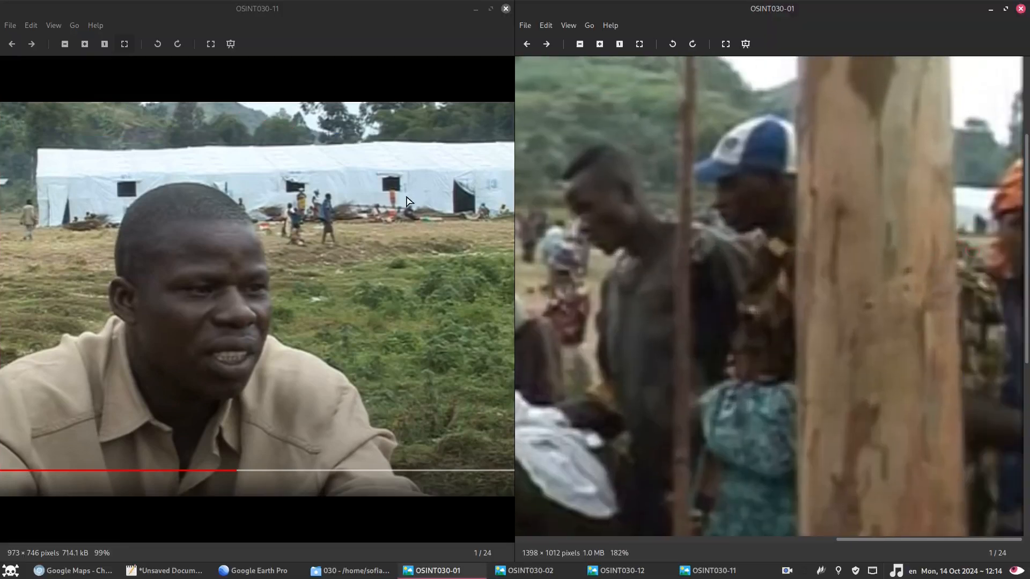
scroll(406, 201, up, 5)
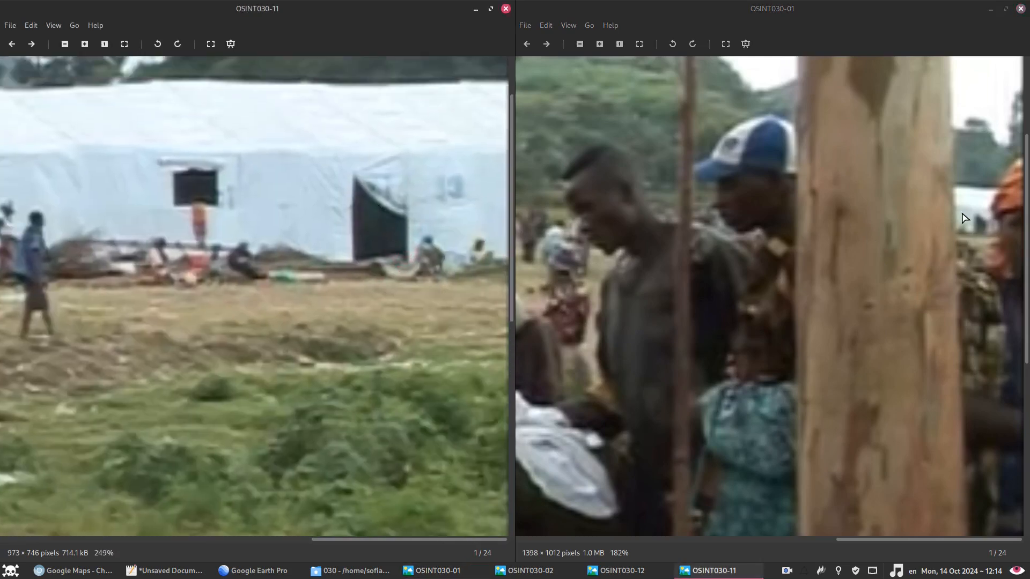
click(252, 571)
scroll(357, 352, down, 2)
drag(316, 316, 385, 347)
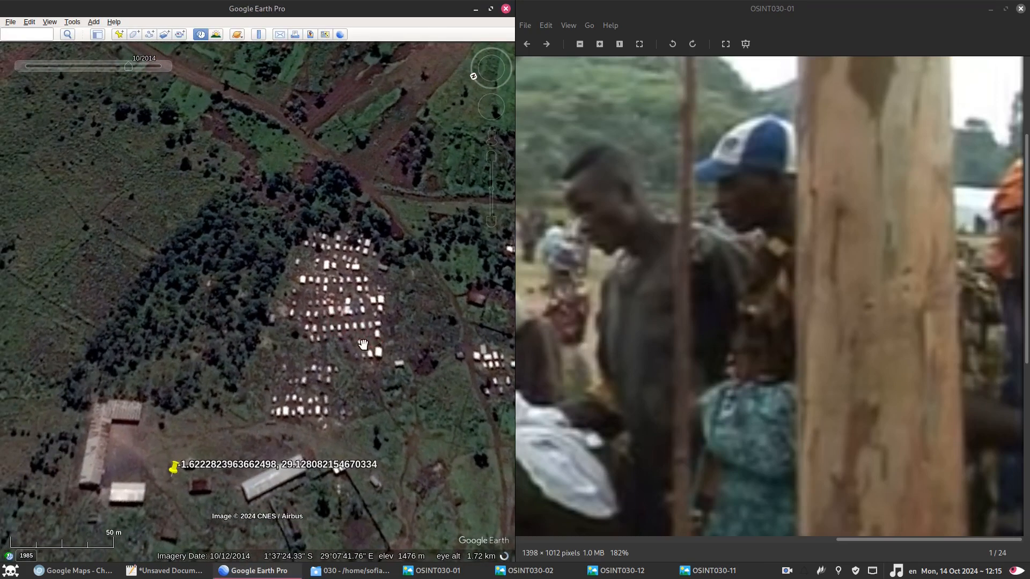
scroll(364, 343, up, 2)
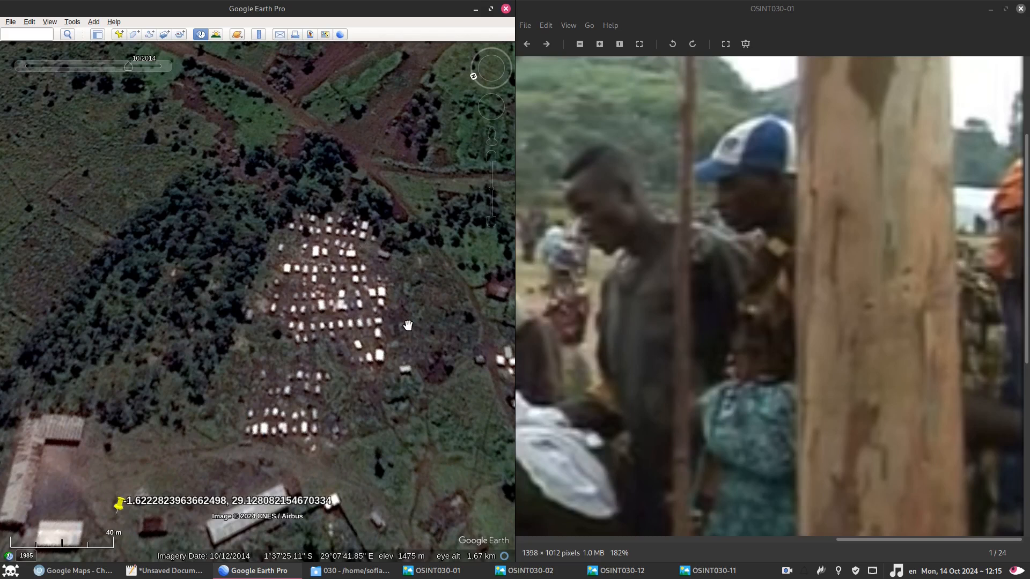
Maximize Google Earth Pro and outline the large tent's estimated footprint as a four-corner polygon beside the tent cluster.
click(371, 12)
double_click(371, 12)
drag(812, 303, 662, 349)
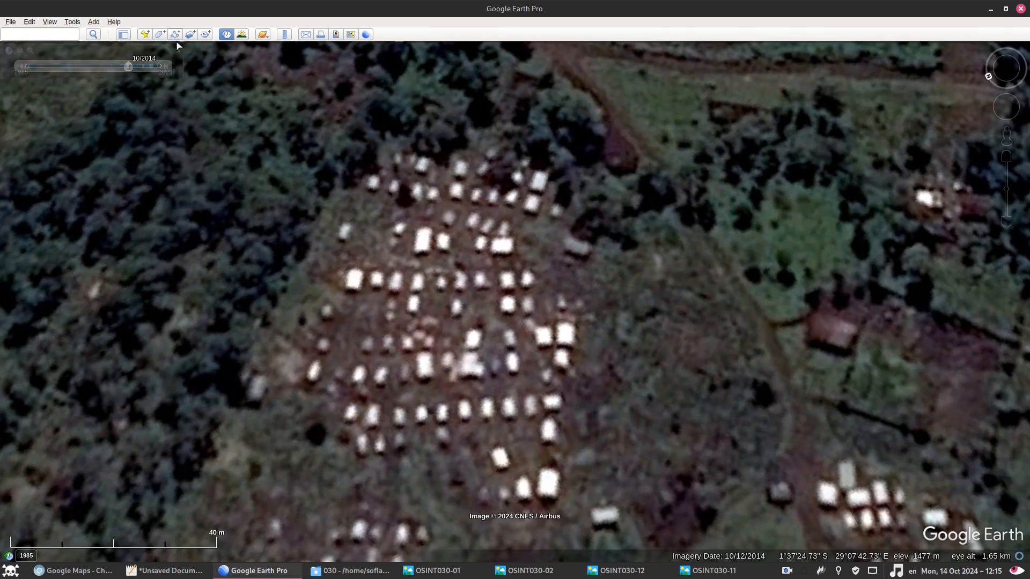
click(160, 36)
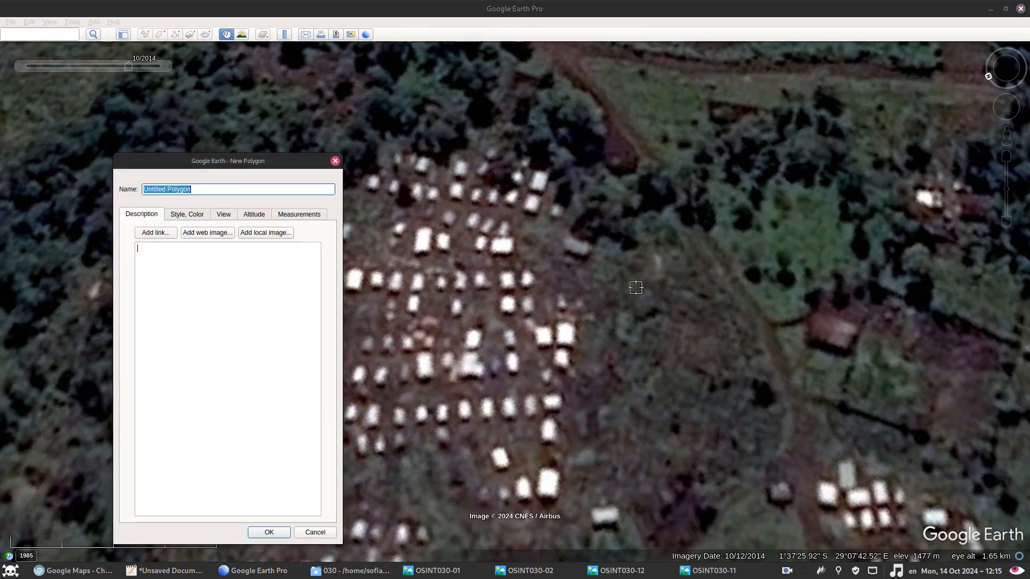
click(543, 301)
click(648, 274)
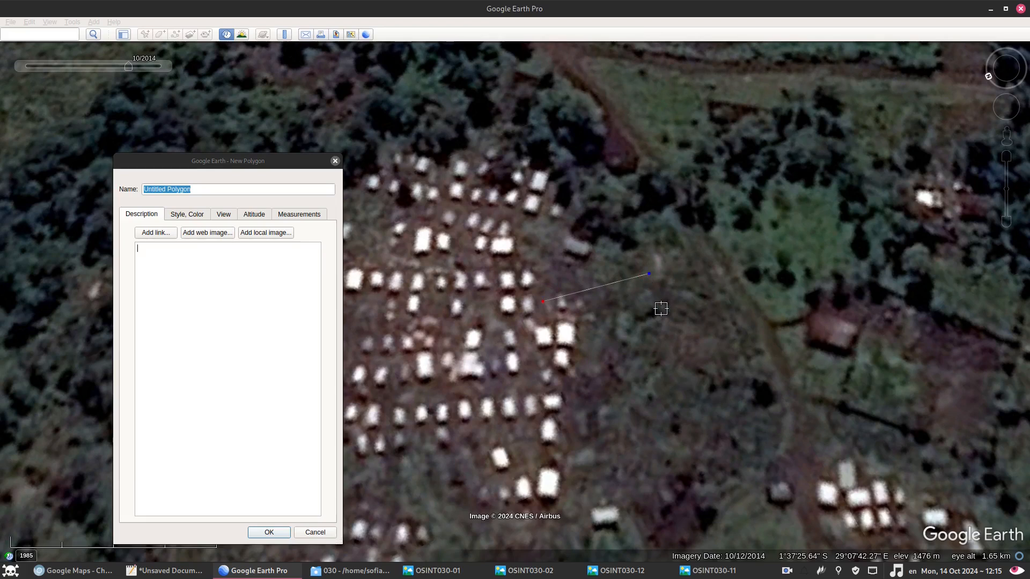
click(661, 309)
click(553, 337)
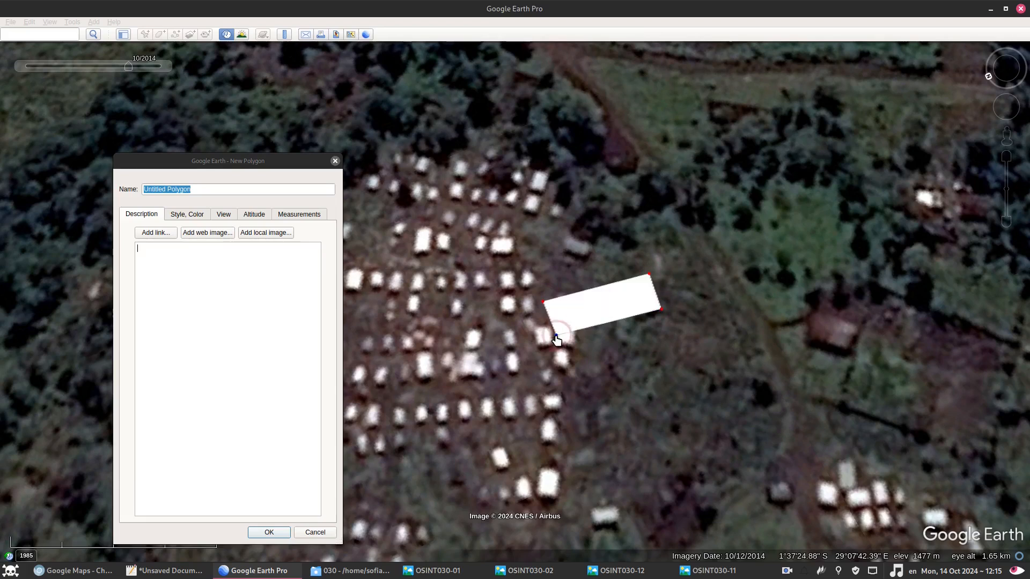
Adjust the corners of the polygon so it forms a more regular, less tilted rectangle beside the tent cluster.
drag(543, 302, 541, 287)
drag(552, 337, 545, 322)
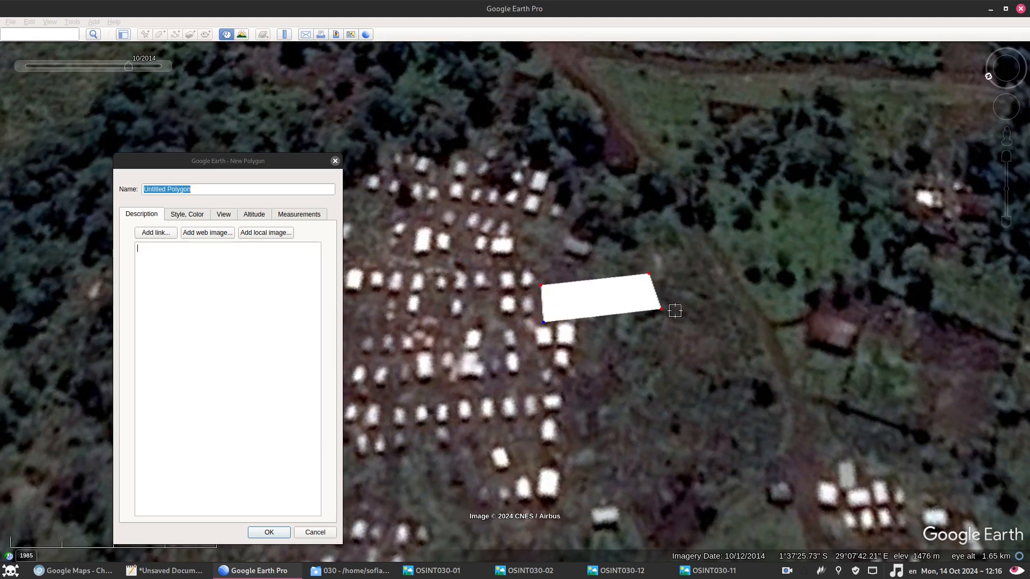
drag(663, 314, 658, 313)
drag(541, 286, 541, 289)
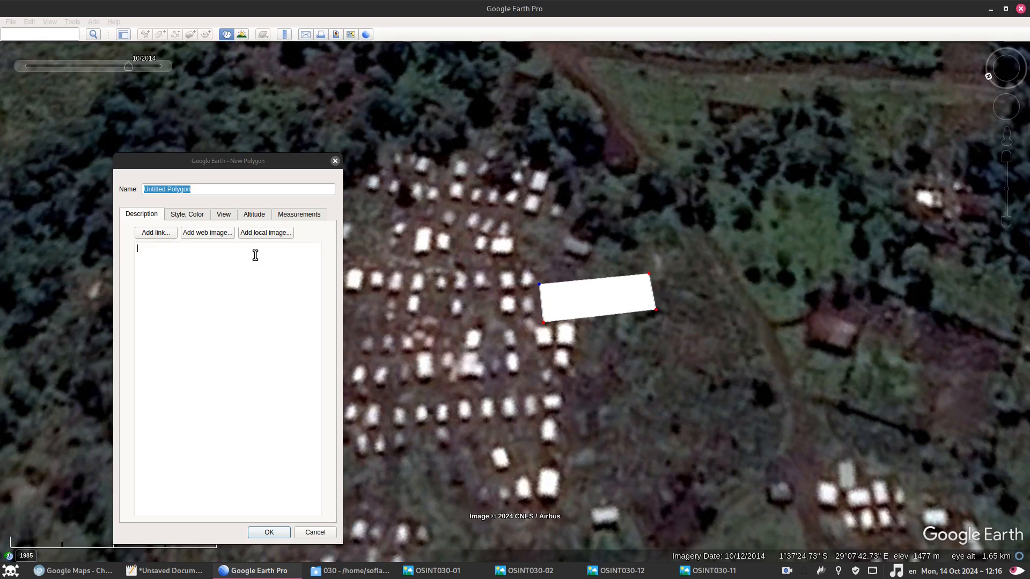
Set the polygon's altitude to 3 m relative to ground, extend its sides to the ground and save it.
click(253, 215)
click(277, 244)
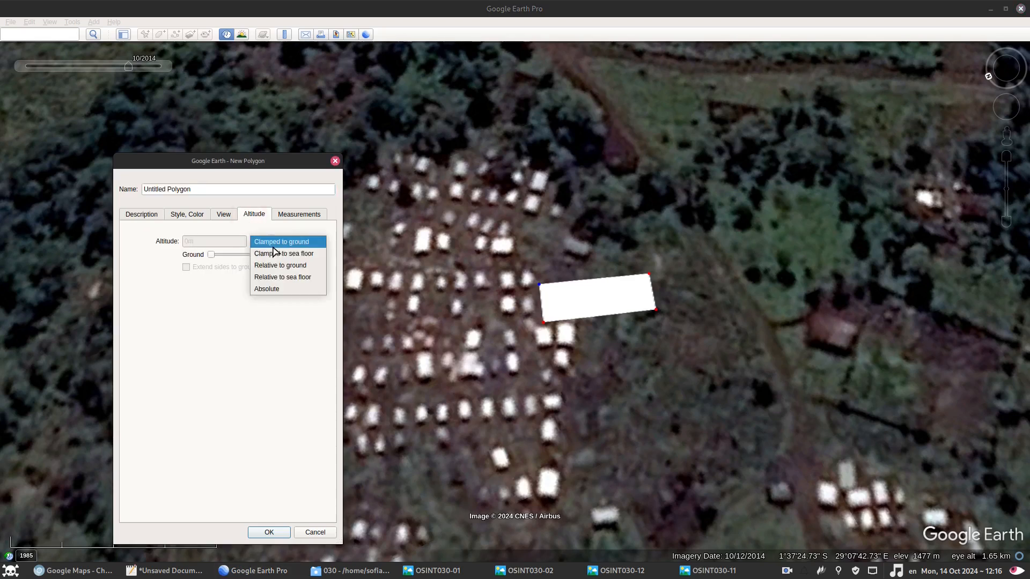
click(305, 266)
click(188, 241)
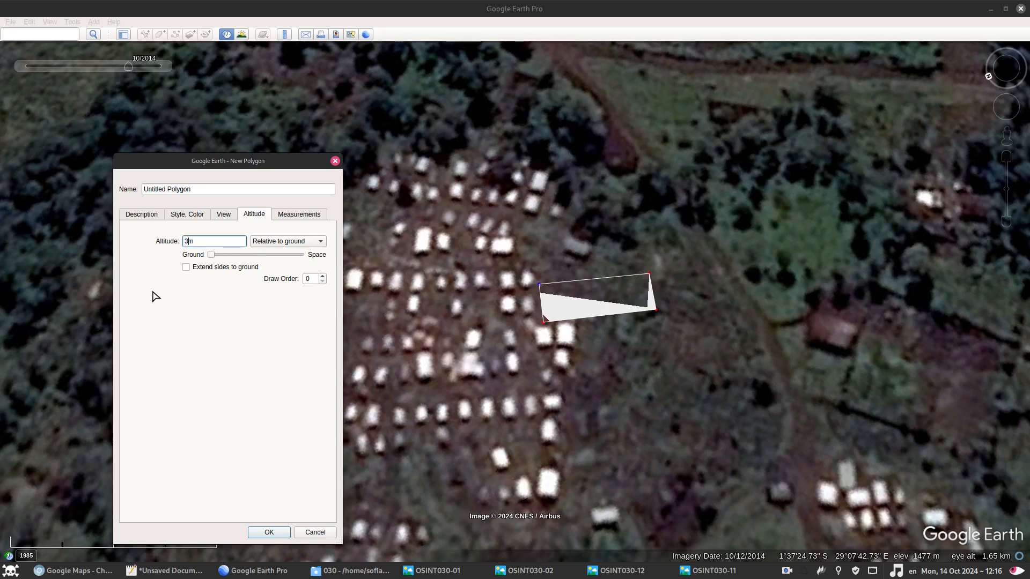
click(186, 267)
click(274, 533)
mouse_move(445, 293)
middle_down()
mouse_move(470, 358)
mouse_move(487, 528)
middle_up()
drag(500, 312, 483, 397)
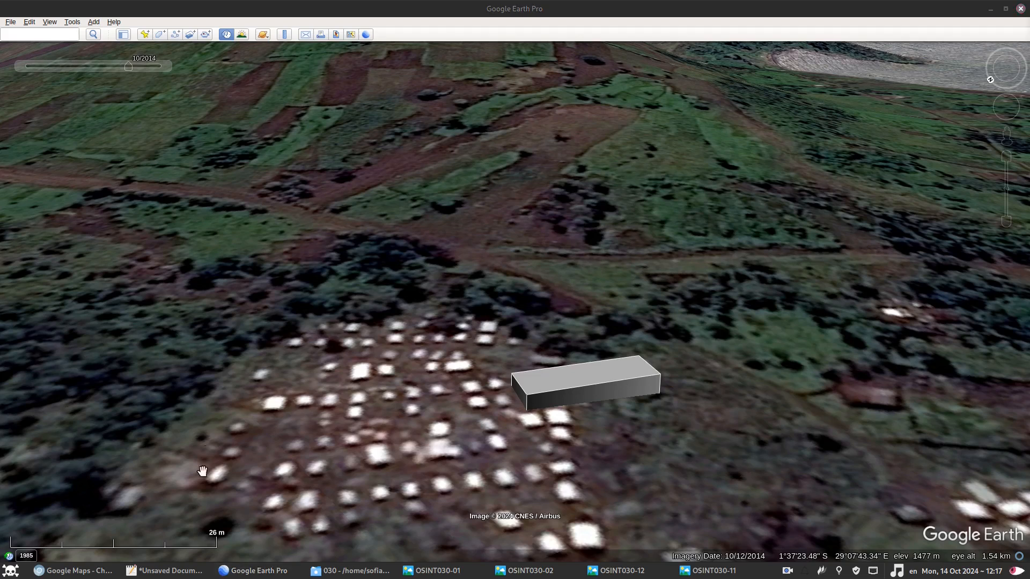
Switch to the browser, search Google for "aerial view bulengo camp 2007" and open the Flickr result with the camps' aerial photo.
click(75, 571)
click(734, 15)
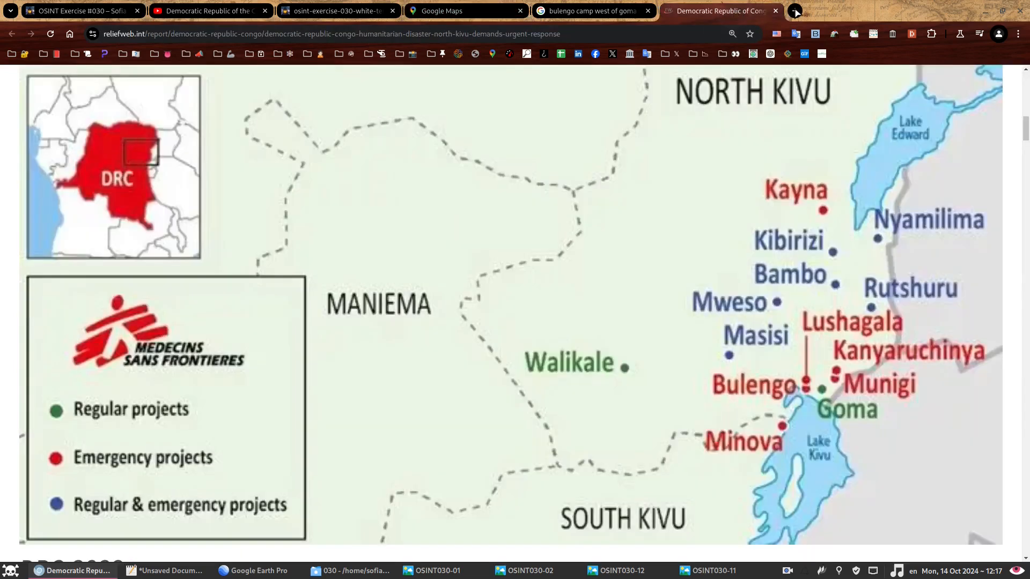
click(795, 10)
text(aerial view bulengo camp 2007)
key(Return)
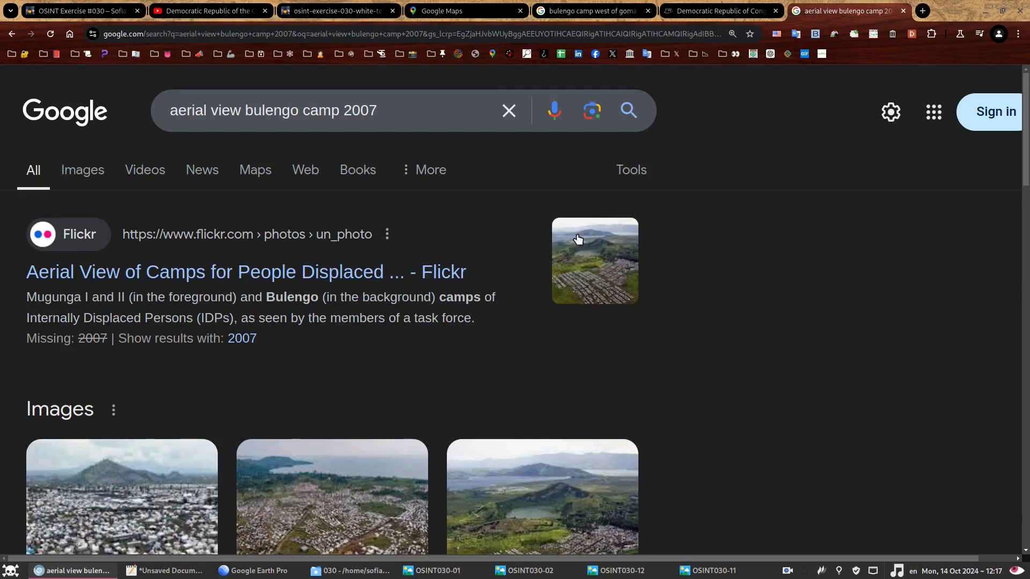
click(595, 269)
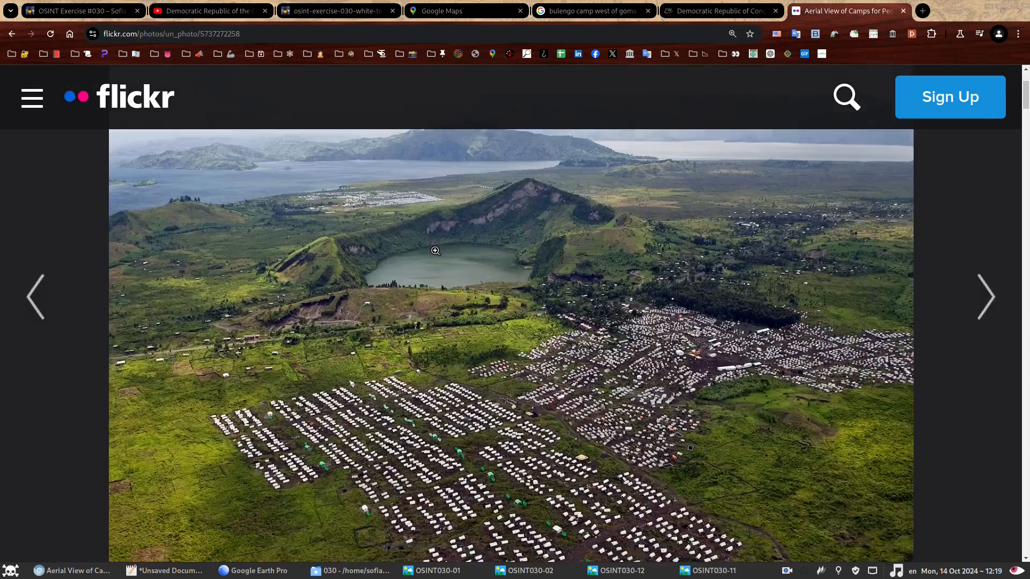
Read the Flickr photo's description and date to identify which camps appear in the foreground and background.
scroll(122, 460, down, 5)
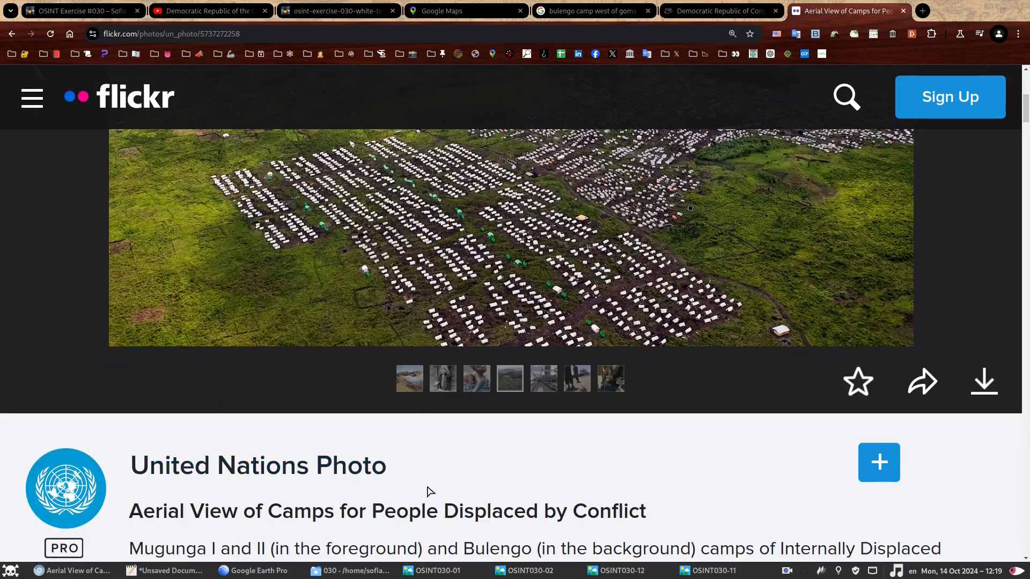
ctrl+scroll(462, 465, down, 4)
ctrl+scroll(457, 460, up, 2)
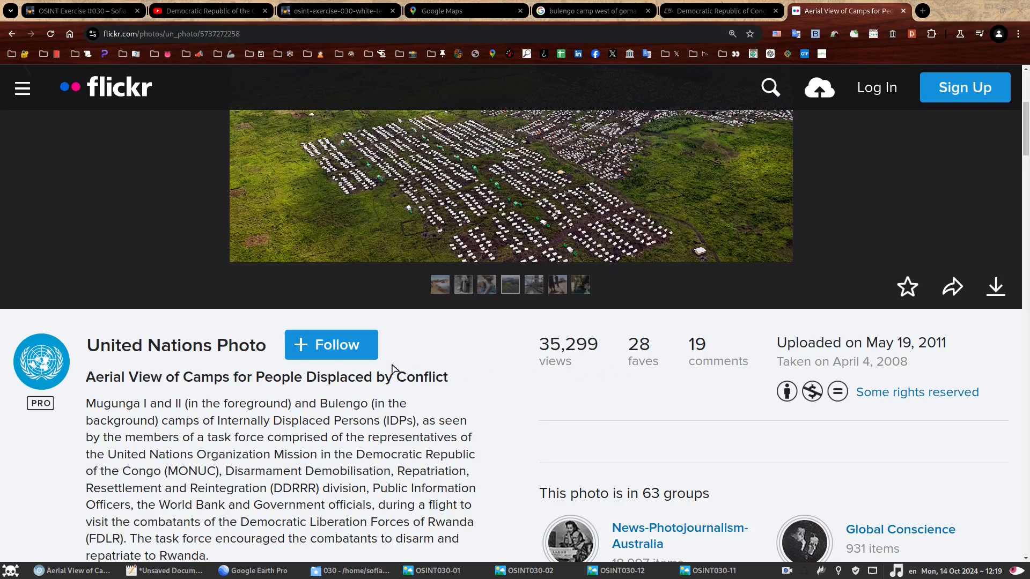
double_click(320, 402)
drag(321, 403, 160, 423)
scroll(377, 425, up, 5)
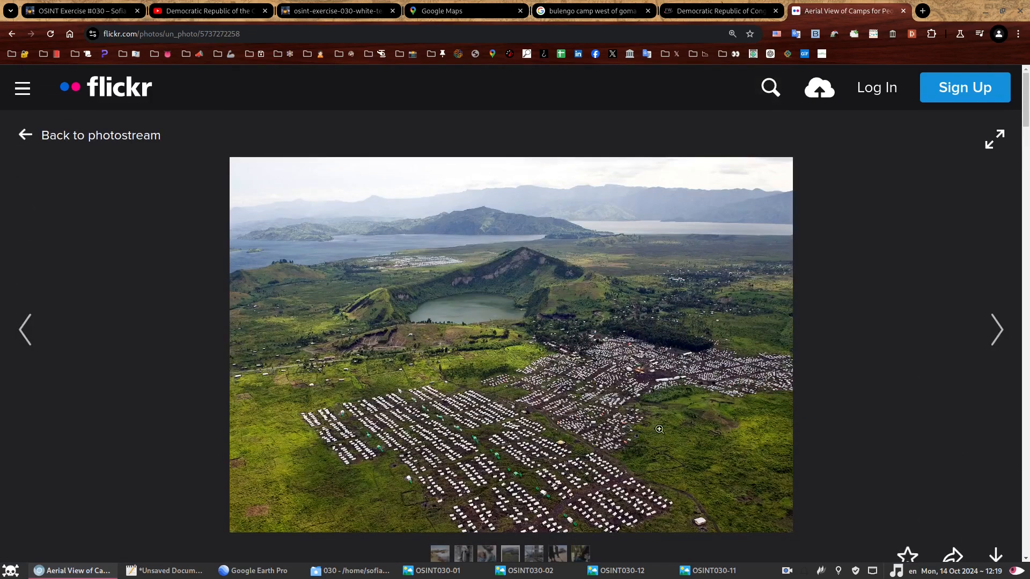
Examine the camp behind the crater lake in the enlarged Flickr photo and in the maximized image viewer copy, Flickr Photo.jpg.
click(402, 261)
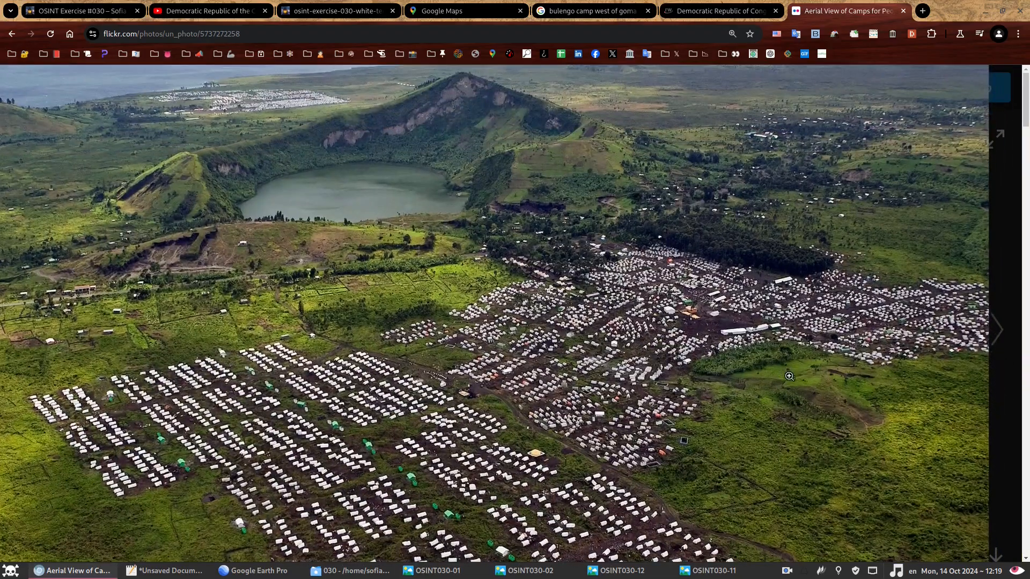
click(789, 376)
scroll(904, 458, down, 1)
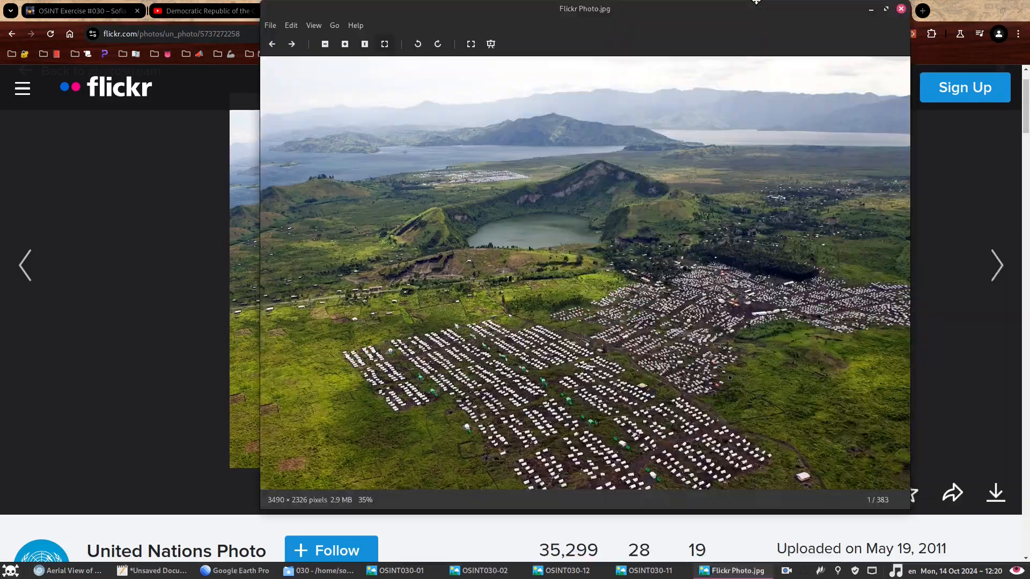
double_click(755, 4)
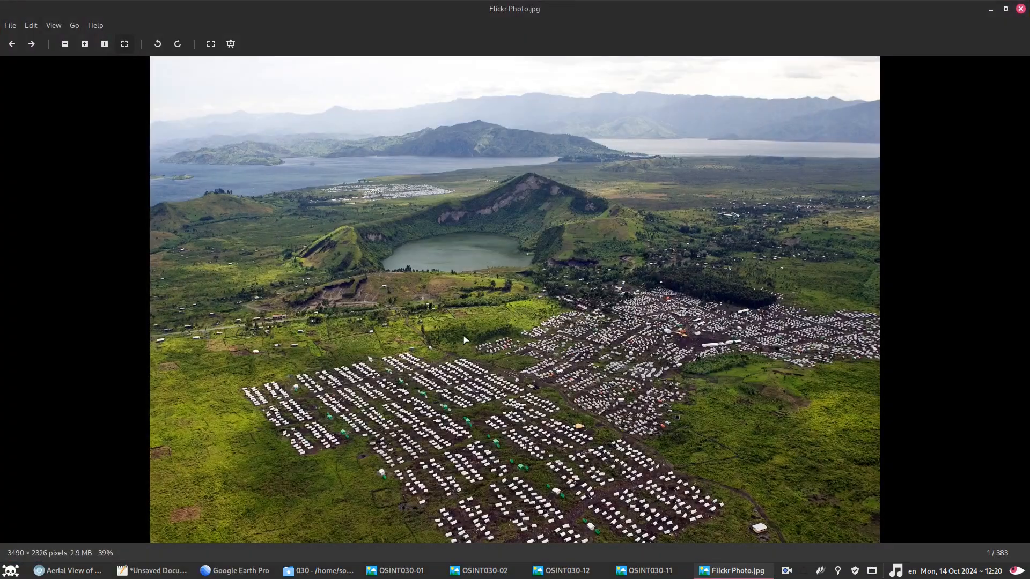
scroll(296, 189, up, 10)
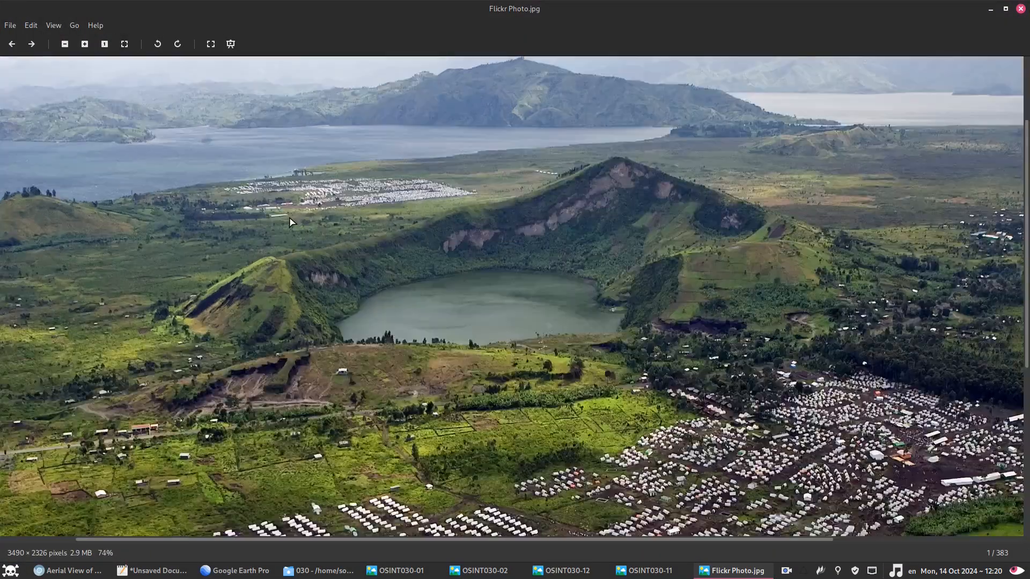
drag(270, 230, 561, 372)
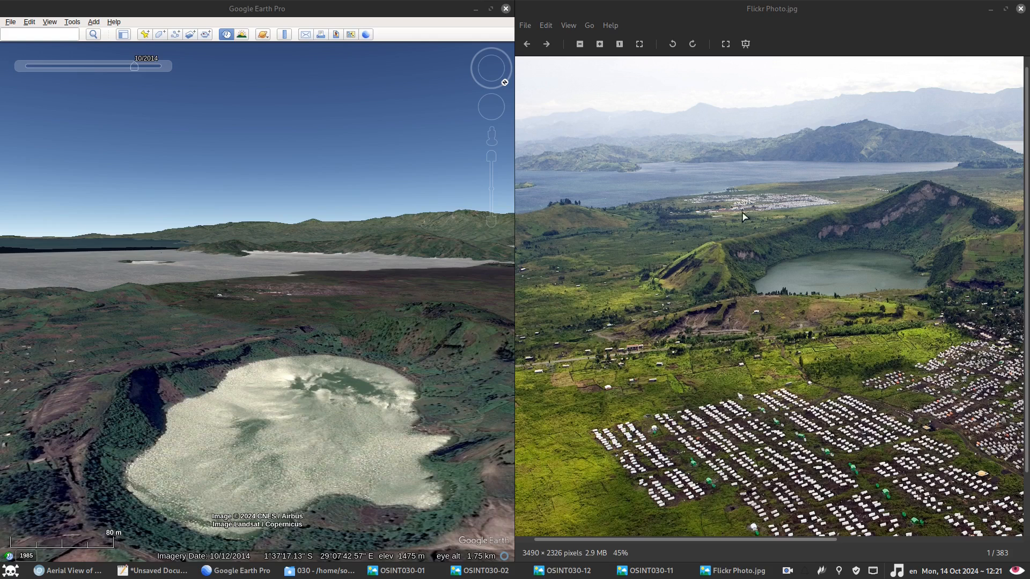
Enlarge the background camp in Flickr Photo.jpg and match the Google Earth Pro view to the photo's perspective across the lake shore.
scroll(694, 222, up, 8)
drag(694, 223, 821, 304)
middle_drag(194, 263, 202, 316)
drag(252, 331, 314, 410)
middle_drag(308, 393, 307, 457)
drag(303, 431, 314, 400)
middle_drag(313, 450, 367, 419)
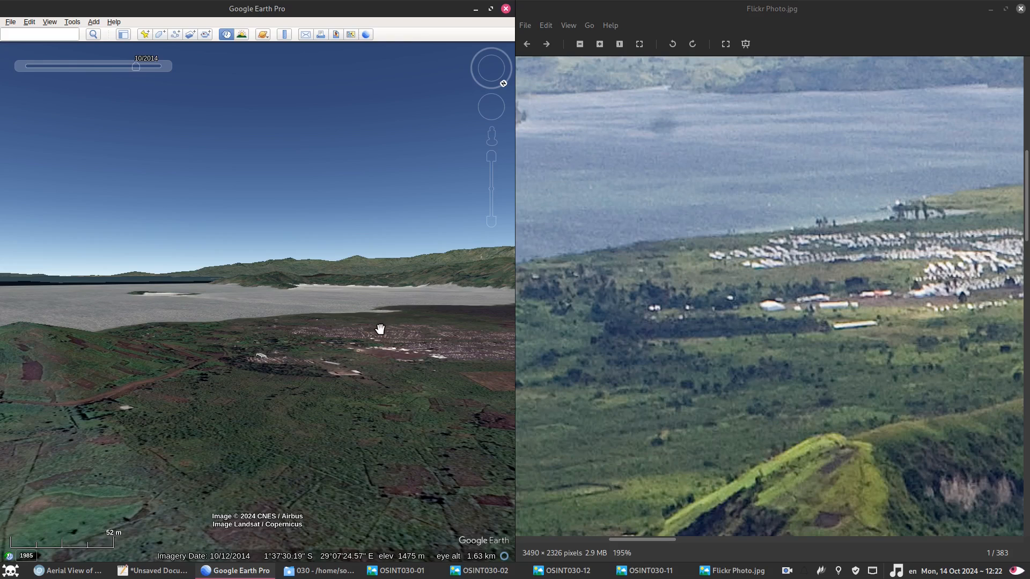
Compare the whole OSINT030-11 tent still with the aerial photo, and return to Google Earth Pro to inspect the tent model's surroundings.
click(666, 572)
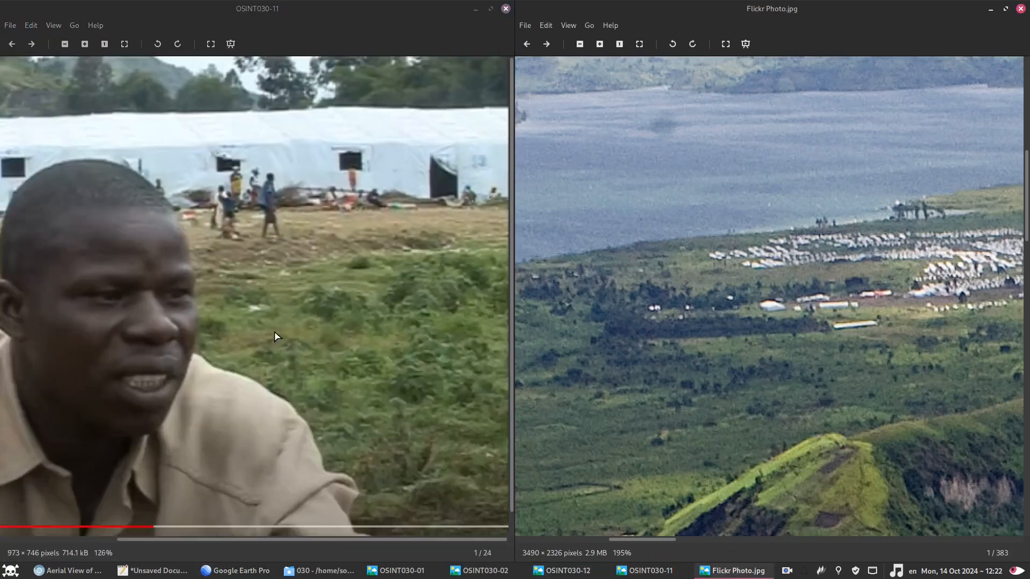
scroll(275, 332, down, 5)
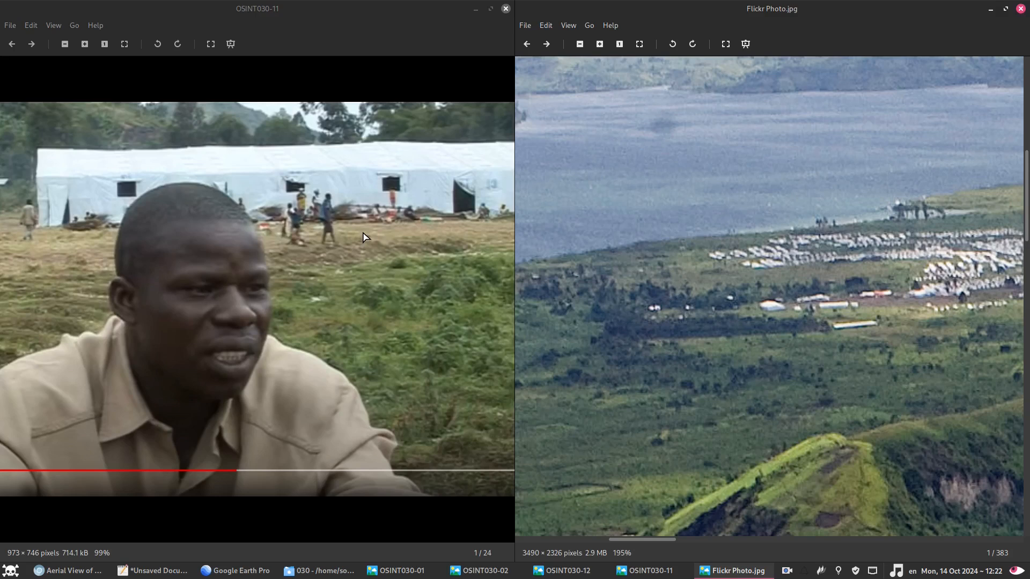
click(236, 571)
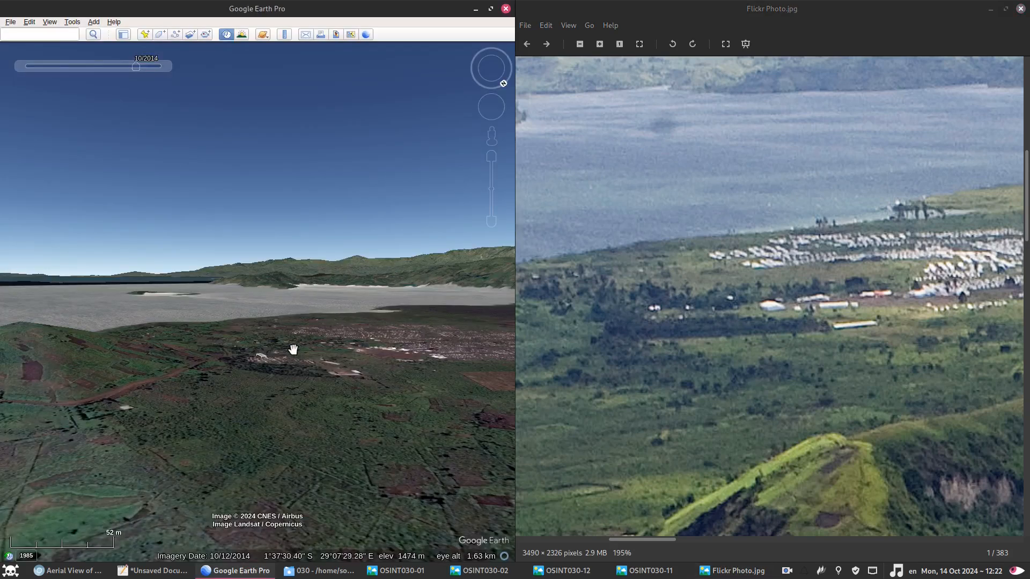
double_click(264, 357)
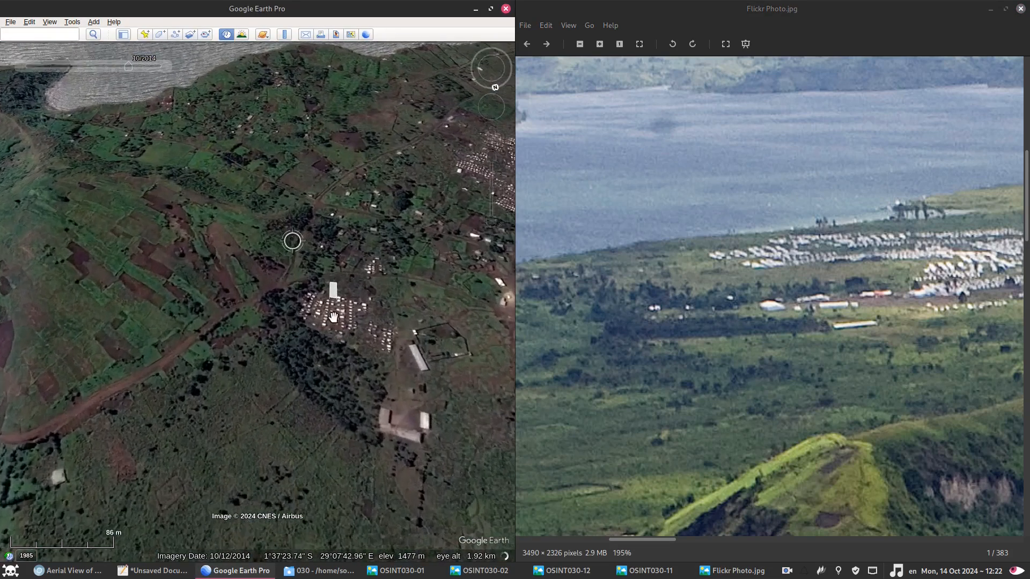